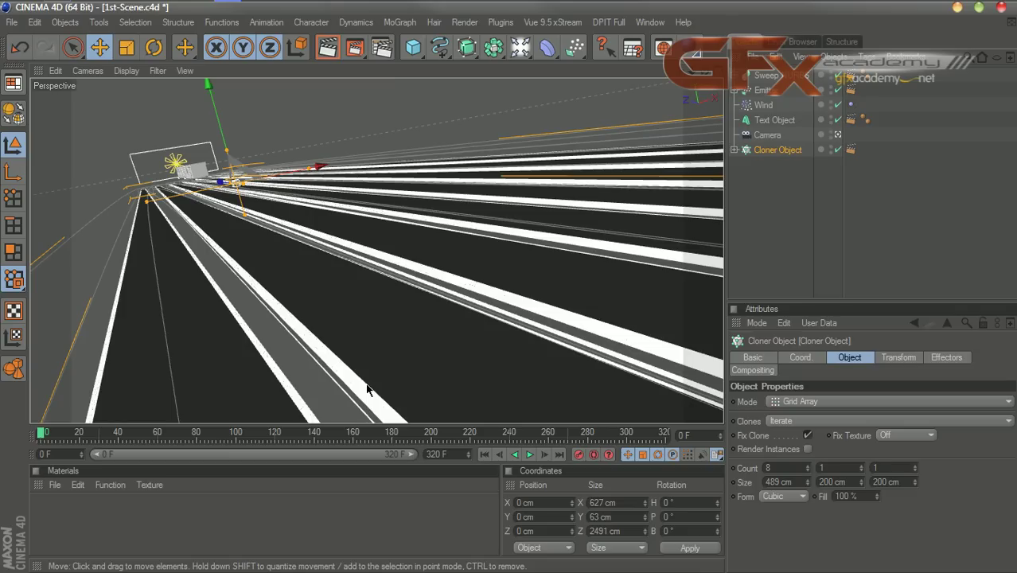
Leave the scene camera's view and frame the whole scene with the cloned bars and text in the editor view.
{"action": "left_click", "coordinate": [838, 134]}
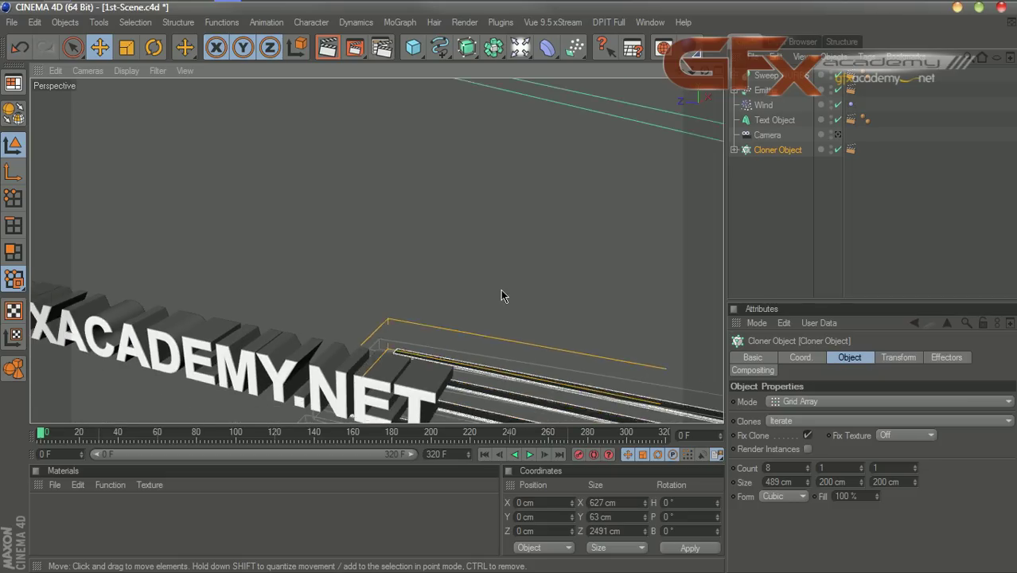
{"action": "left_click", "coordinate": [838, 135]}
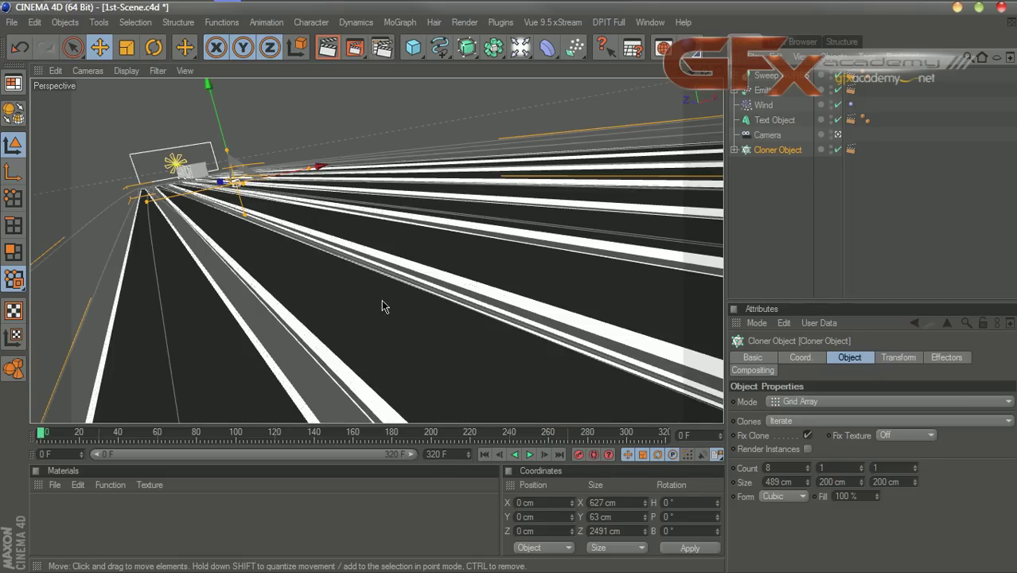
{"action": "left_click", "coordinate": [837, 135]}
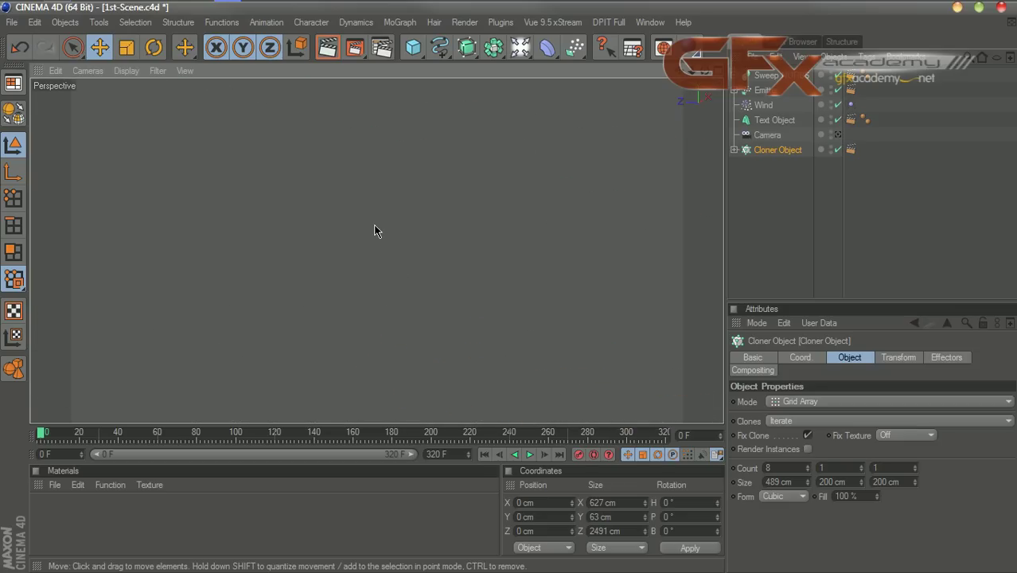
{"action": "key", "text": "h"}
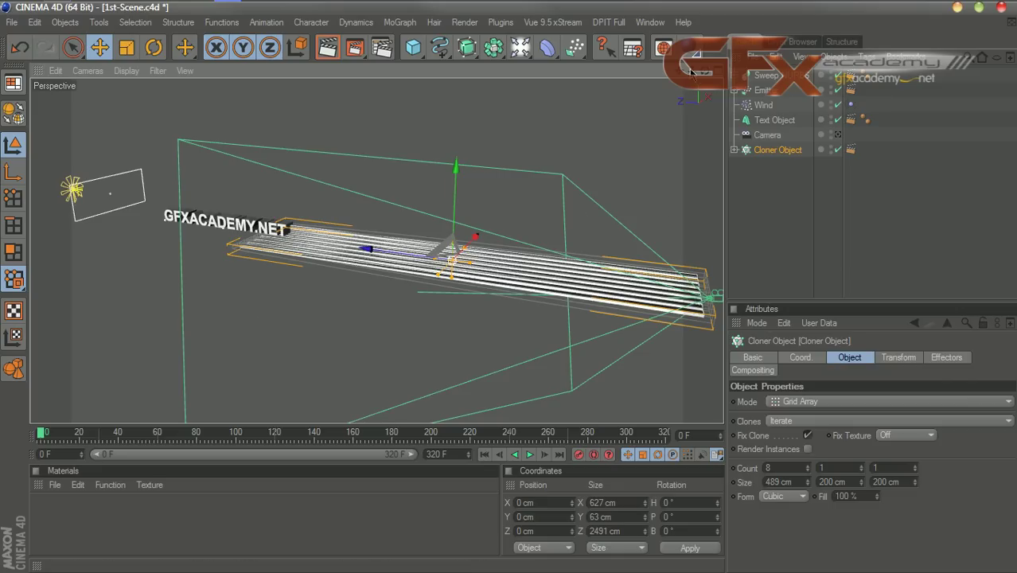
{"action": "left_click_drag", "start_coordinate": [452, 261], "coordinate": [477, 251], "text": "alt"}
{"action": "left_click_drag", "start_coordinate": [705, 71], "coordinate": [609, 80]}
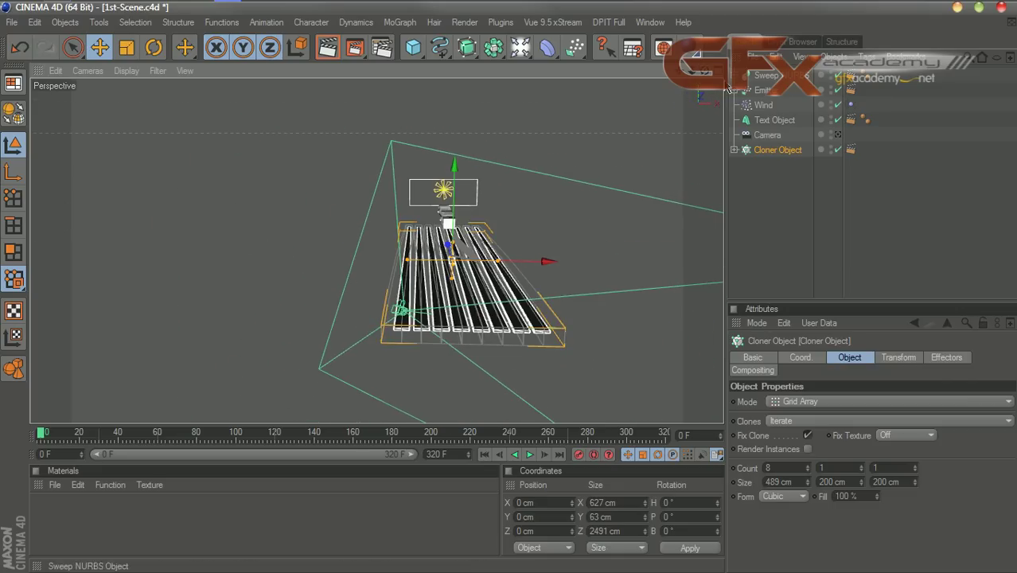
{"action": "mouse_move", "coordinate": [680, 70]}
{"action": "left_mouse_down"}
{"action": "mouse_move", "coordinate": [525, 65]}
{"action": "mouse_move", "coordinate": [836, 68]}
{"action": "mouse_move", "coordinate": [816, 76]}
{"action": "left_mouse_up"}
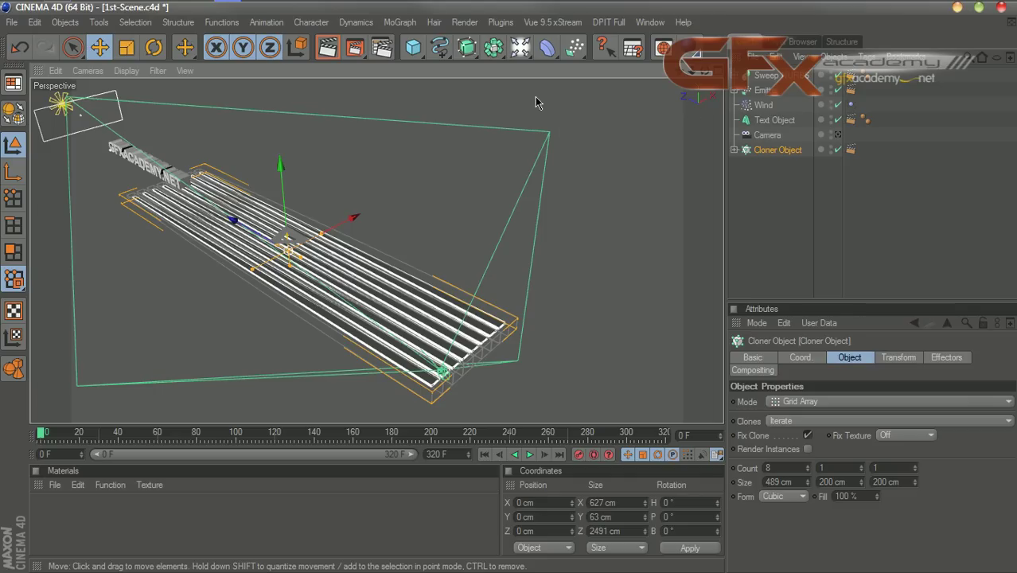
Add a spot light behind the cloned bars at about Y 842 cm, Z -1767 cm and widen its cone.
{"action": "left_click", "coordinate": [520, 48]}
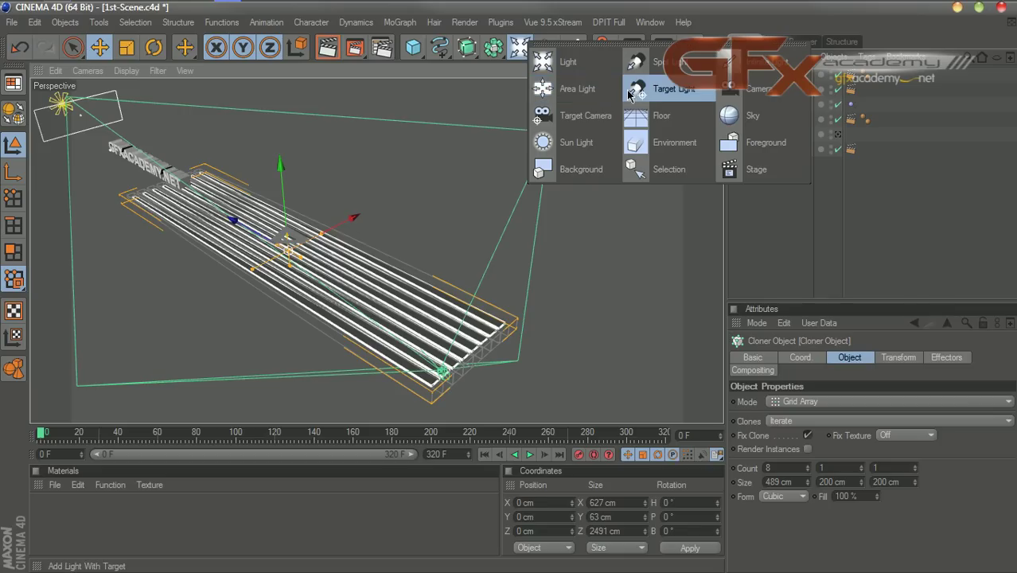
{"action": "left_click", "coordinate": [659, 68]}
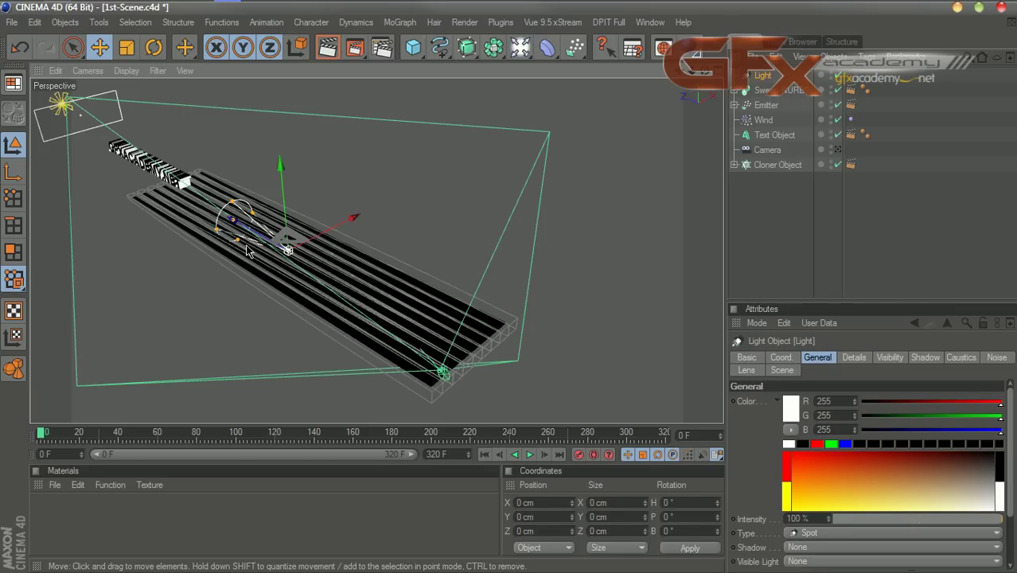
{"action": "left_click_drag", "start_coordinate": [244, 231], "coordinate": [554, 390]}
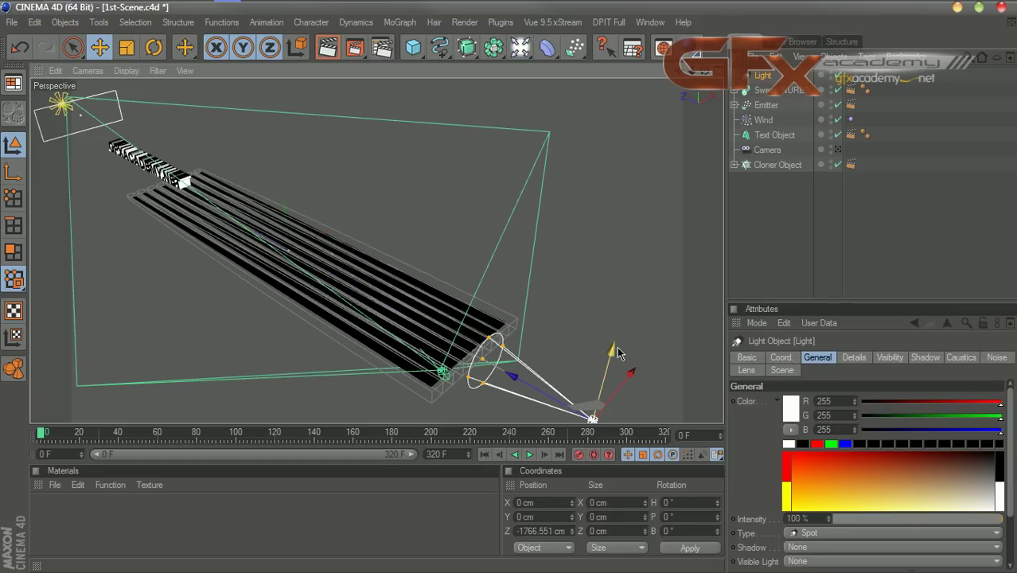
{"action": "left_click_drag", "start_coordinate": [609, 362], "coordinate": [661, 168]}
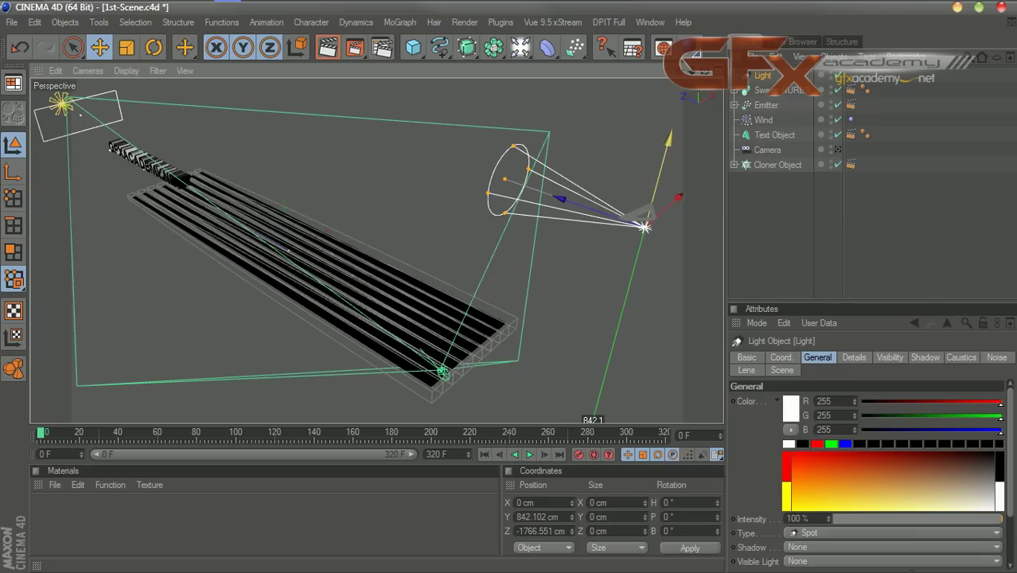
{"action": "mouse_move", "coordinate": [481, 213]}
{"action": "left_mouse_down"}
{"action": "mouse_move", "coordinate": [489, 174]}
{"action": "mouse_move", "coordinate": [492, 205]}
{"action": "left_mouse_up"}
Tilt the spot light to a pitch of about -20.5° and reposition it to about Y 575 cm, Z -1978 cm.
{"action": "left_click", "coordinate": [153, 47]}
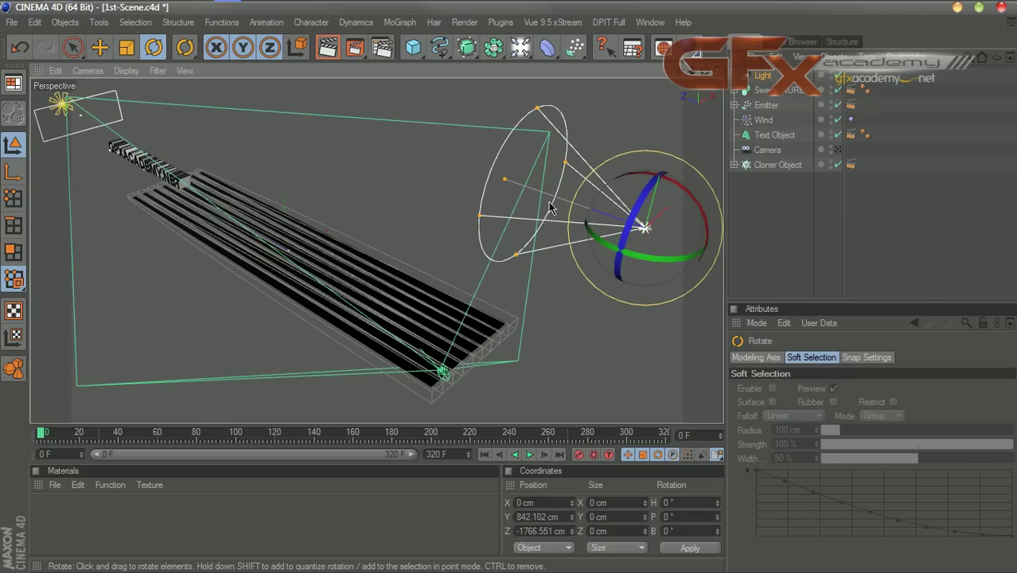
{"action": "left_click_drag", "start_coordinate": [700, 209], "coordinate": [663, 188]}
{"action": "left_click_drag", "start_coordinate": [678, 70], "coordinate": [665, 20]}
{"action": "left_click_drag", "start_coordinate": [705, 75], "coordinate": [705, 75]}
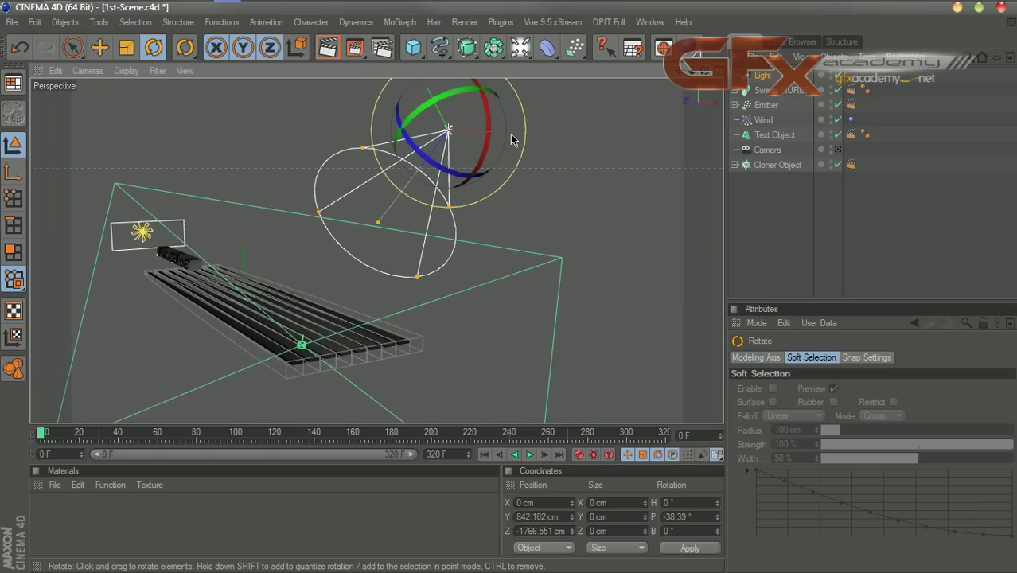
{"action": "key", "text": "e"}
{"action": "left_click_drag", "start_coordinate": [434, 104], "coordinate": [453, 140]}
{"action": "left_click", "coordinate": [154, 47]}
{"action": "left_click_drag", "start_coordinate": [542, 206], "coordinate": [546, 215]}
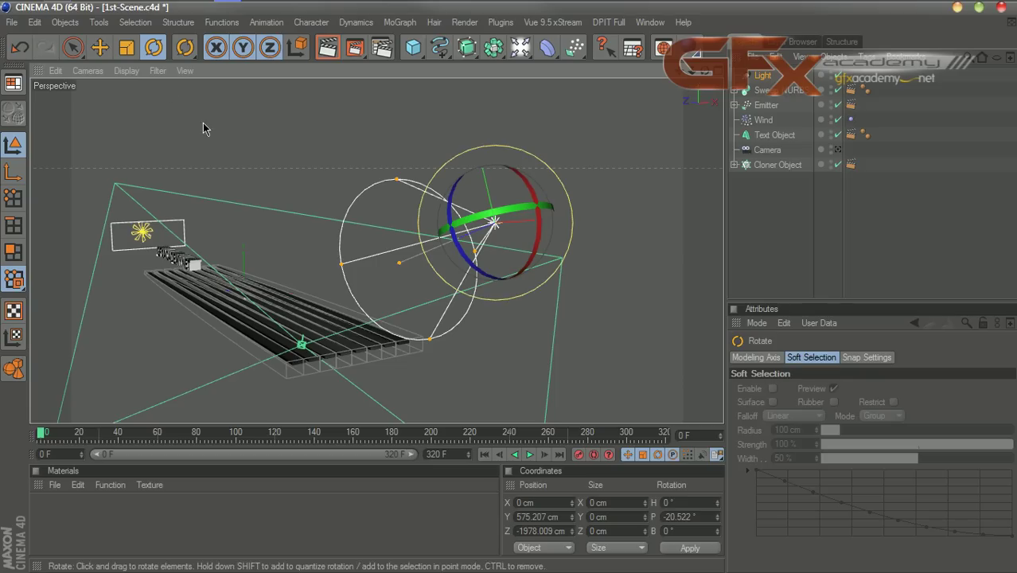
Lower the spot light to about Y 483 cm, Z -2012 cm and reduce its downward tilt to about -12.5°.
{"action": "left_click", "coordinate": [99, 47]}
{"action": "left_click_drag", "start_coordinate": [475, 132], "coordinate": [483, 168]}
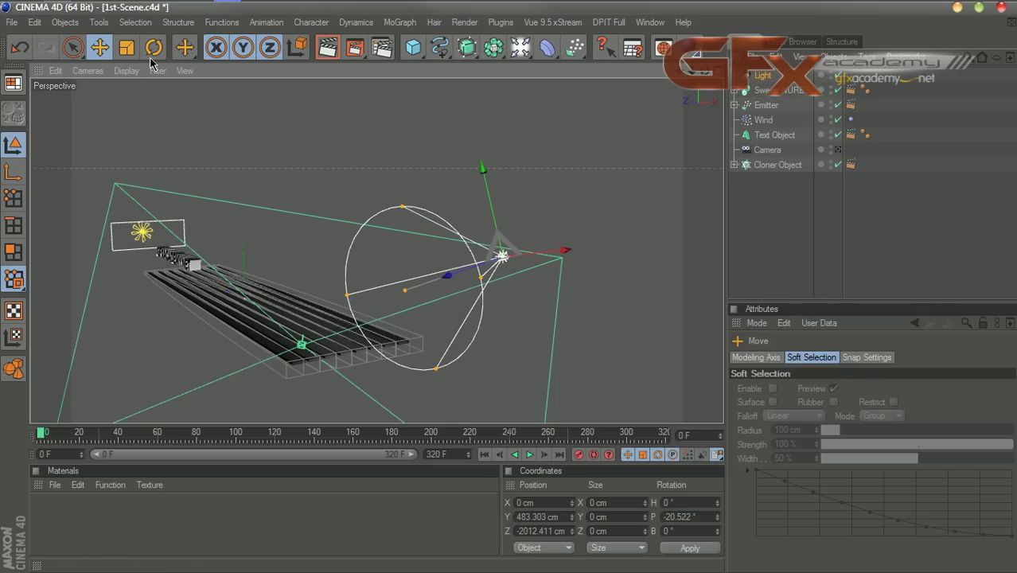
{"action": "left_click", "coordinate": [154, 47]}
{"action": "left_click_drag", "start_coordinate": [549, 225], "coordinate": [153, 299]}
Look through the scene camera at frame 53 and render a preview of the view.
{"action": "left_click", "coordinate": [839, 150]}
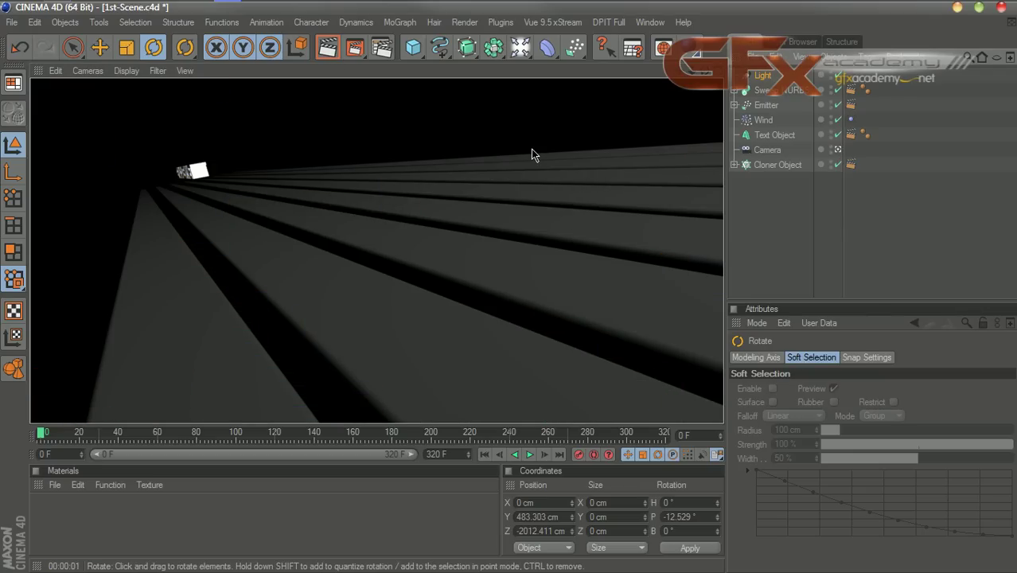
{"action": "left_click_drag", "start_coordinate": [40, 440], "coordinate": [142, 438]}
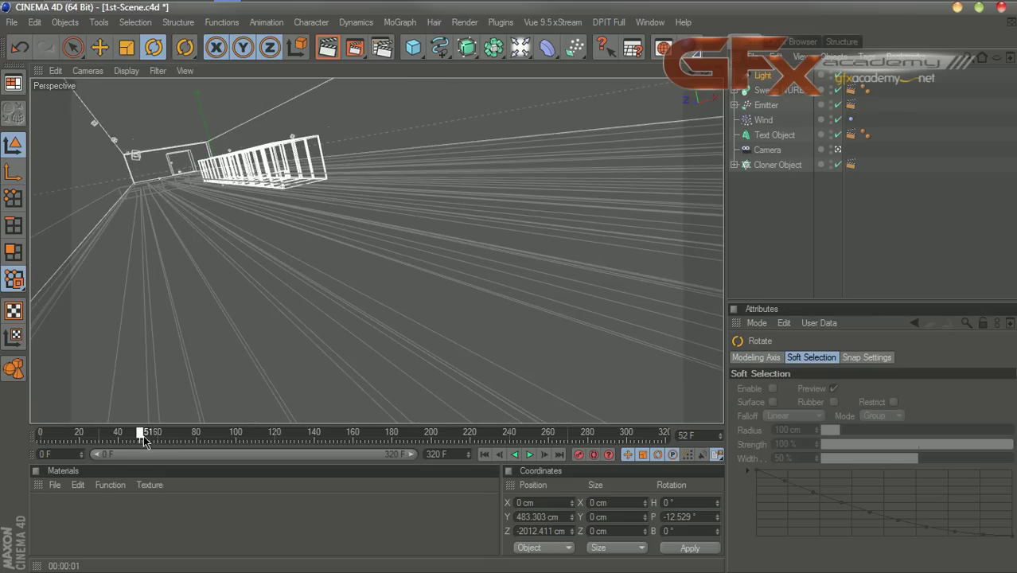
{"action": "key", "text": "ctrl+r"}
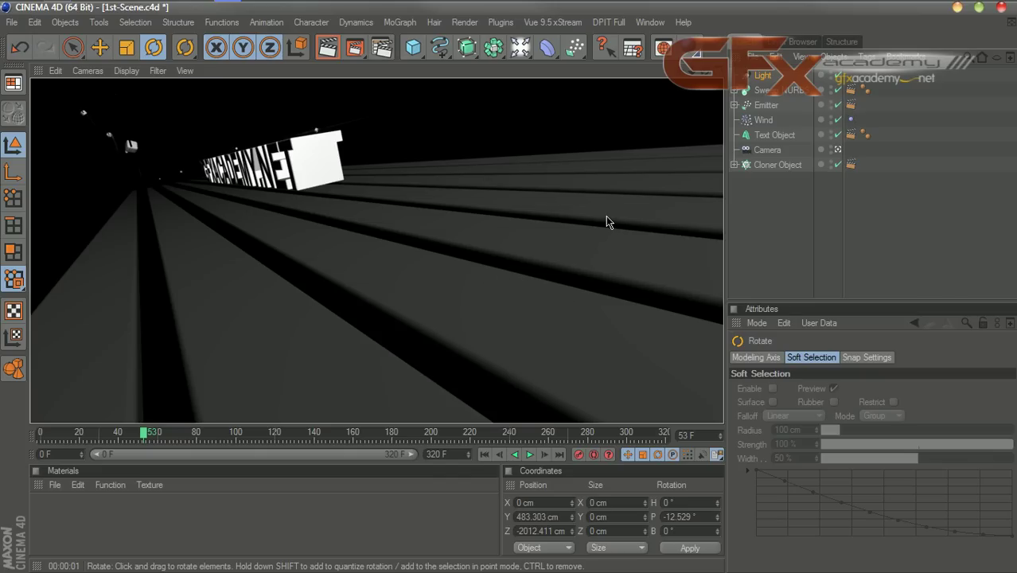
Duplicate the spot light, raise the copy to about Y 964 cm, Z -1906 cm and tilt it to a pitch of about -40°.
{"action": "left_click", "coordinate": [765, 77]}
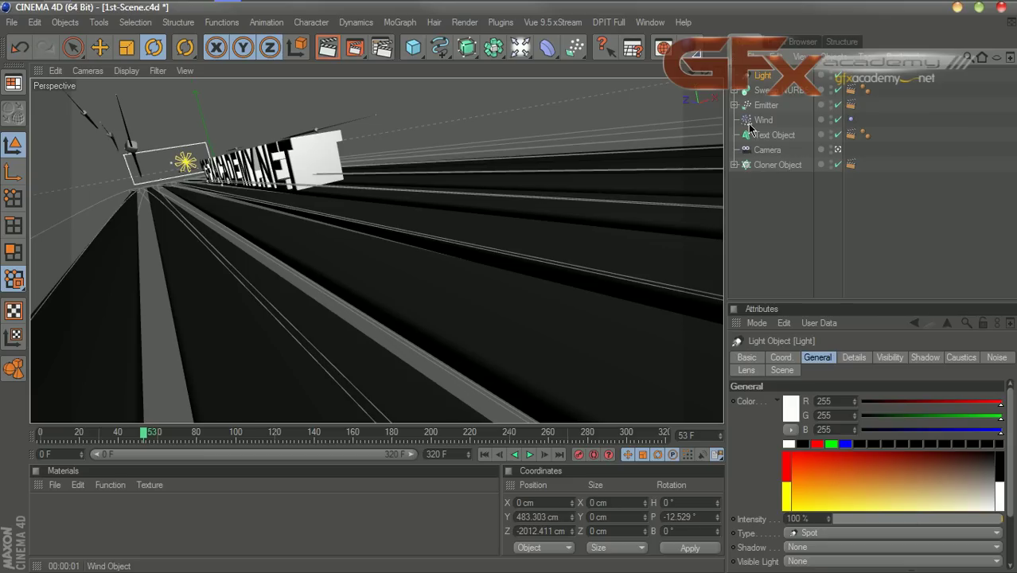
{"action": "left_click", "coordinate": [837, 150]}
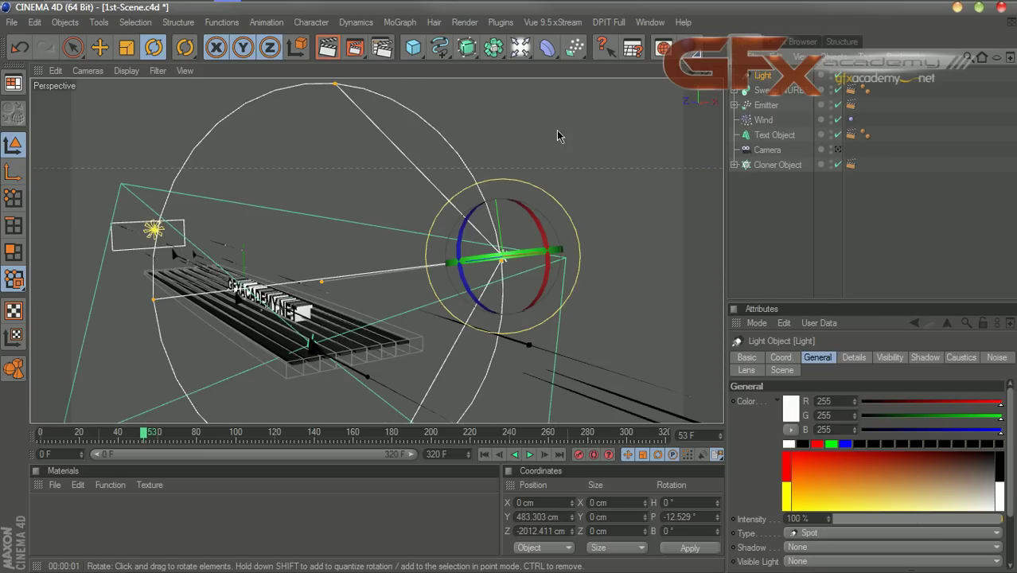
{"action": "left_click_drag", "start_coordinate": [765, 80], "coordinate": [765, 70], "text": "ctrl"}
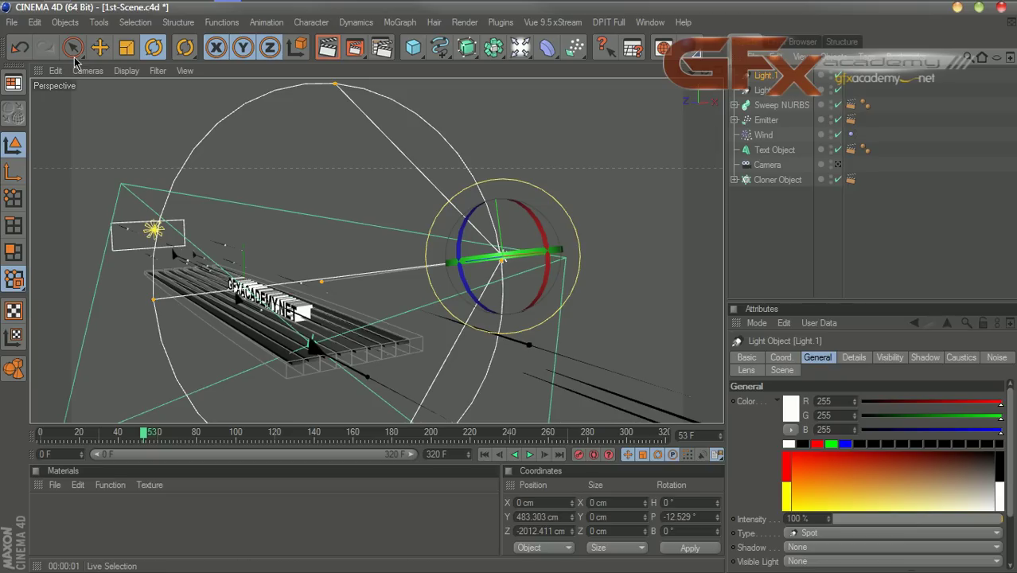
{"action": "left_click", "coordinate": [99, 47]}
{"action": "left_click_drag", "start_coordinate": [504, 223], "coordinate": [480, 84]}
{"action": "key", "text": "r"}
{"action": "left_click_drag", "start_coordinate": [501, 131], "coordinate": [497, 87]}
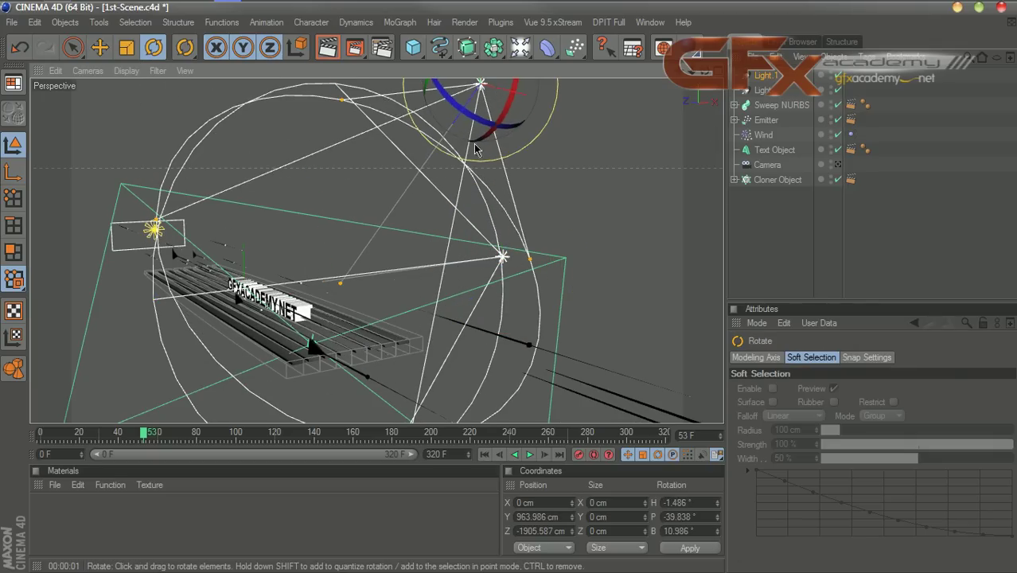
Move the duplicated spot light to about X 190, Y 1658, Z -1332 cm and tilt it to a pitch of about -50°.
{"action": "scroll", "coordinate": [466, 177], "scroll_direction": "down", "scroll_amount": 4}
{"action": "left_click_drag", "start_coordinate": [704, 71], "coordinate": [677, 80]}
{"action": "left_click", "coordinate": [100, 47]}
{"action": "left_click_drag", "start_coordinate": [403, 170], "coordinate": [148, 70]}
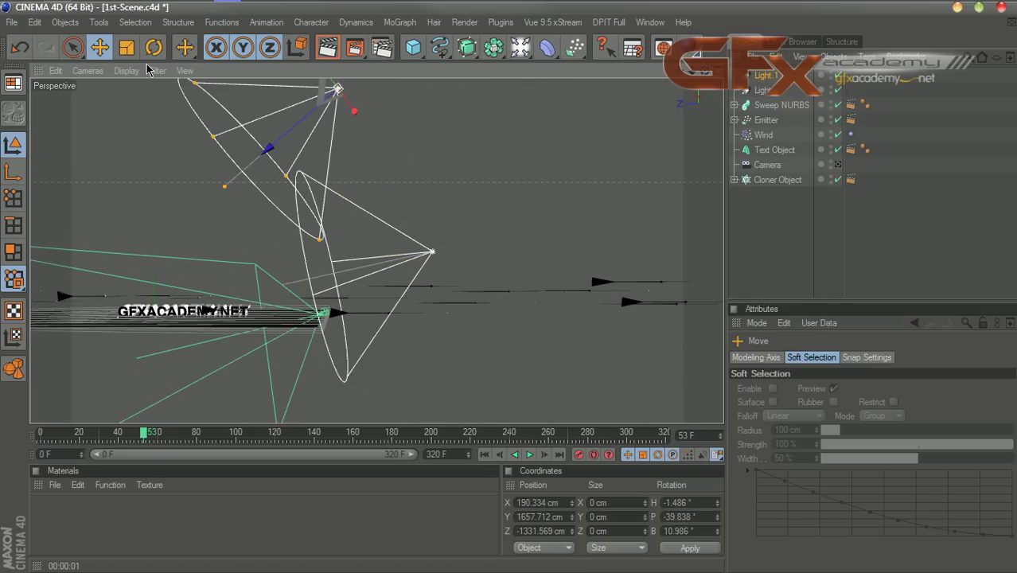
{"action": "left_click", "coordinate": [154, 47]}
{"action": "left_click_drag", "start_coordinate": [676, 72], "coordinate": [799, 131]}
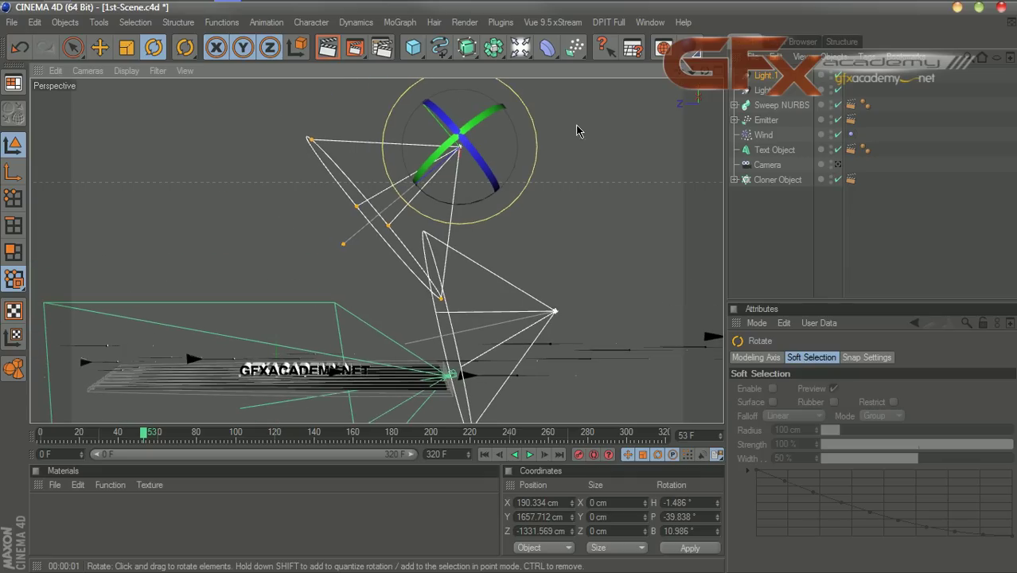
{"action": "left_click_drag", "start_coordinate": [520, 151], "coordinate": [522, 143]}
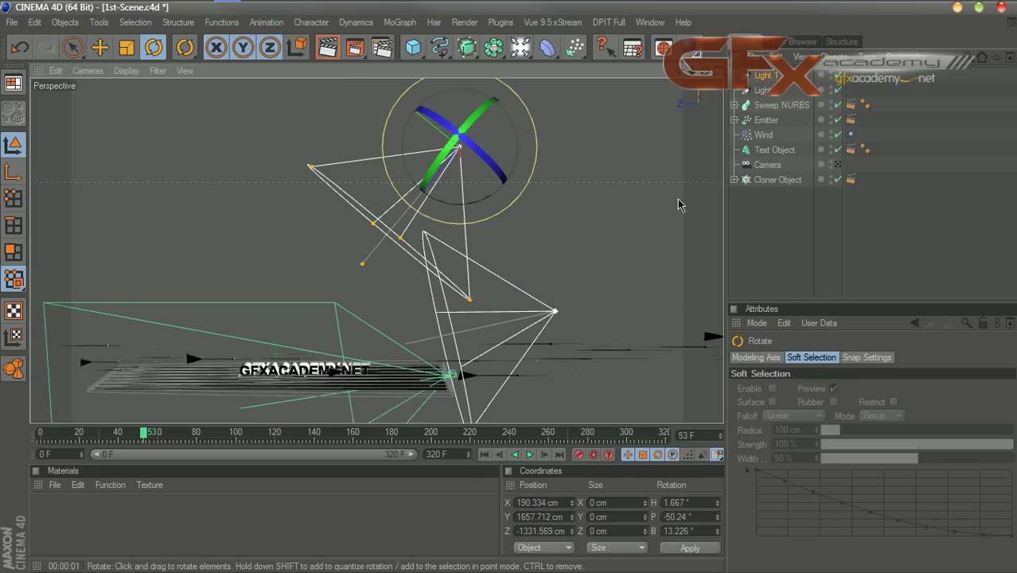
Render previews through the scene camera at frame 53 and at frame 67.
{"action": "left_click", "coordinate": [839, 164]}
{"action": "left_click", "coordinate": [327, 48]}
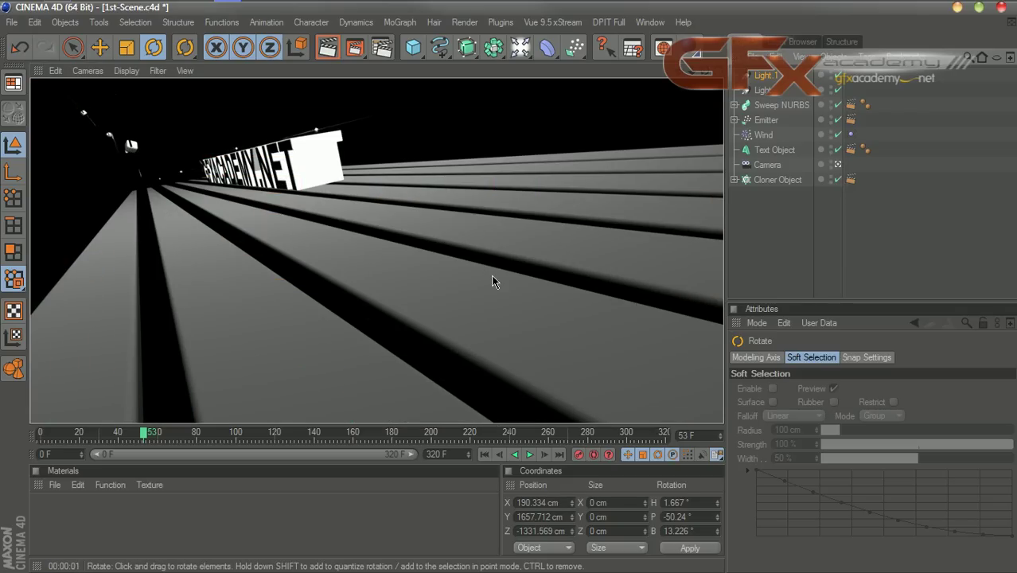
{"action": "left_click", "coordinate": [530, 455]}
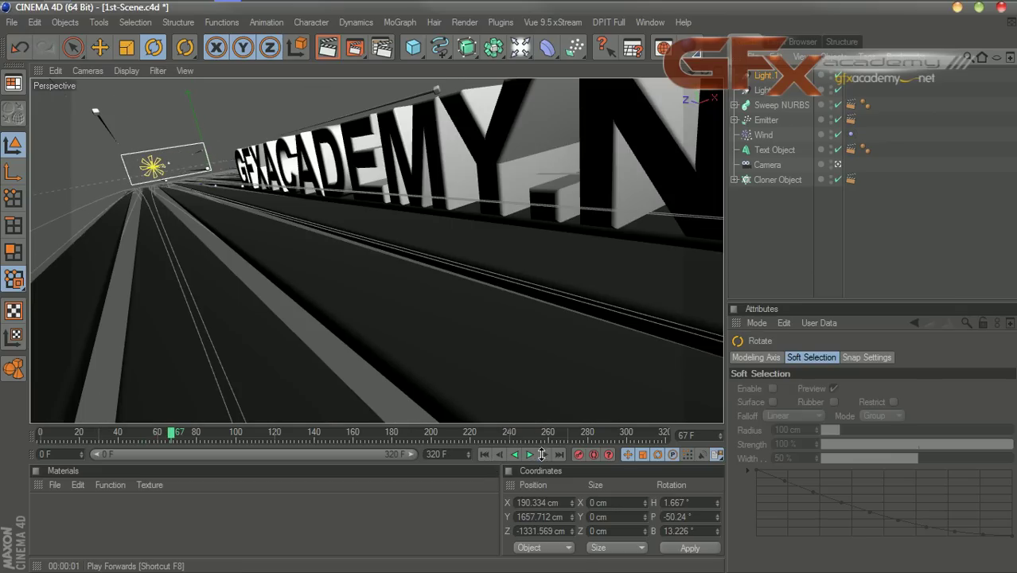
{"action": "left_click", "coordinate": [327, 47]}
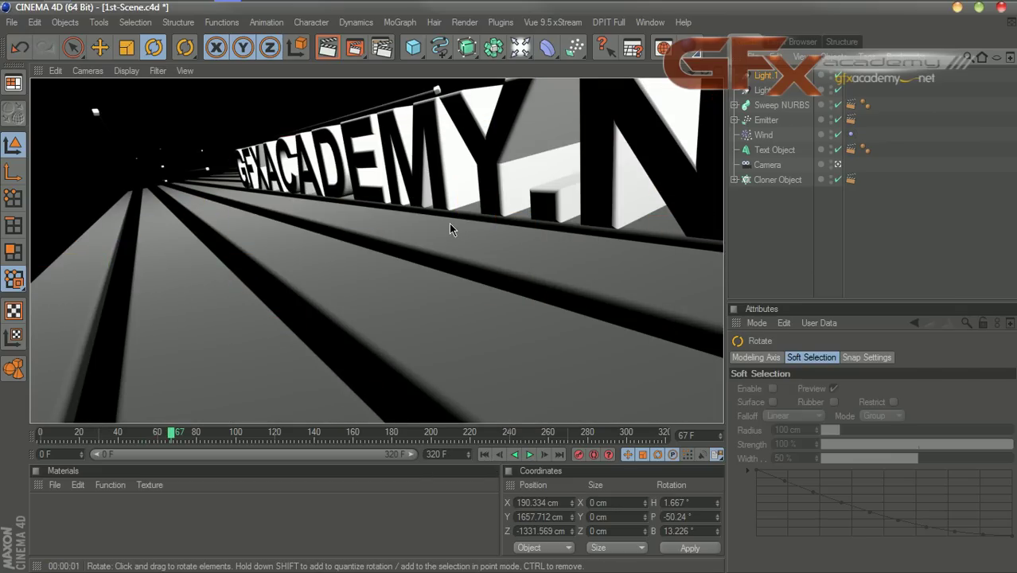
Turn off Specular for the duplicated spot light and render a preview of the camera view.
{"action": "left_click", "coordinate": [764, 75]}
{"action": "left_click_drag", "start_coordinate": [865, 302], "coordinate": [851, 166]}
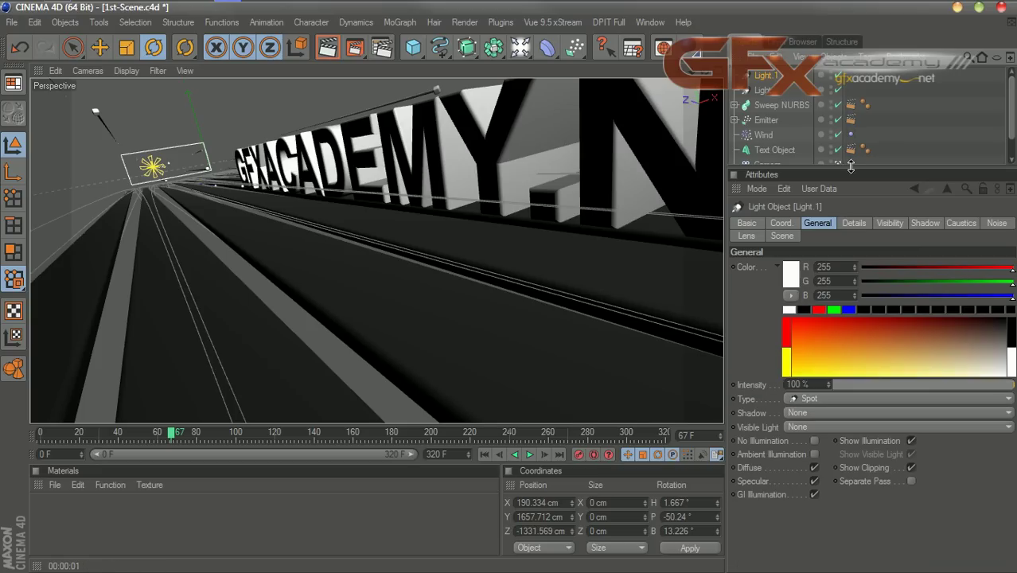
{"action": "left_click", "coordinate": [815, 482]}
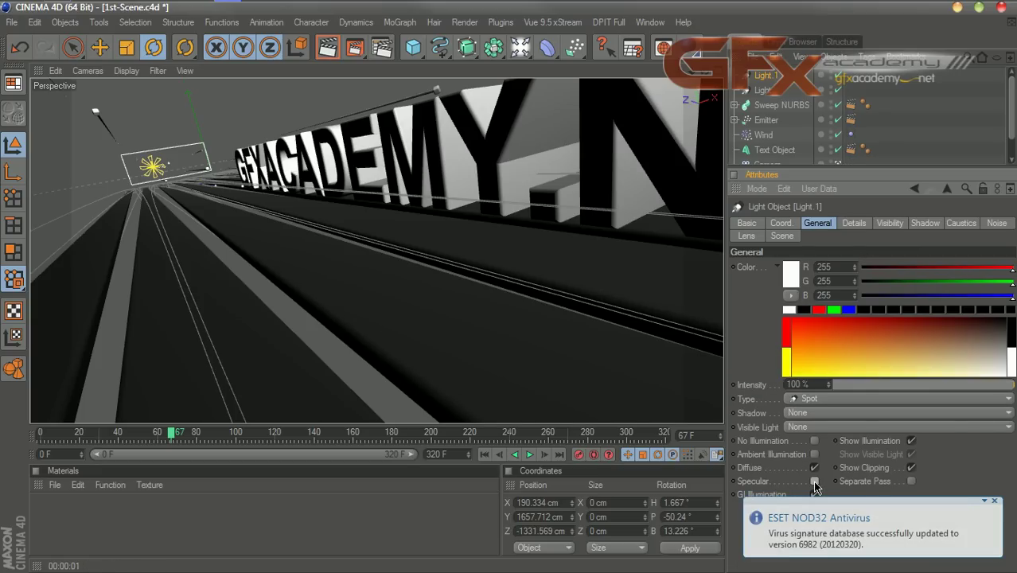
{"action": "left_click", "coordinate": [995, 501]}
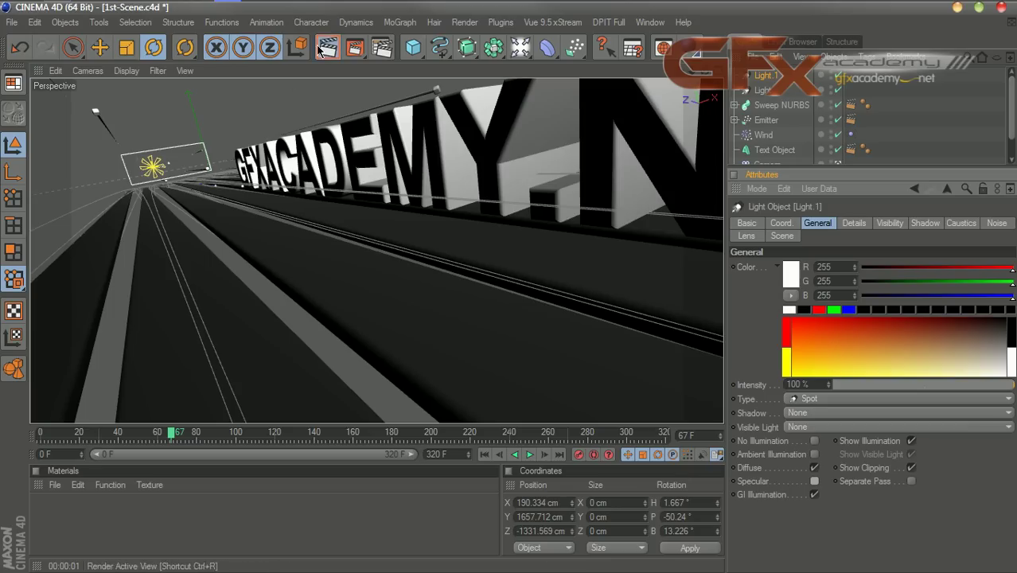
{"action": "key", "text": "ctrl+r"}
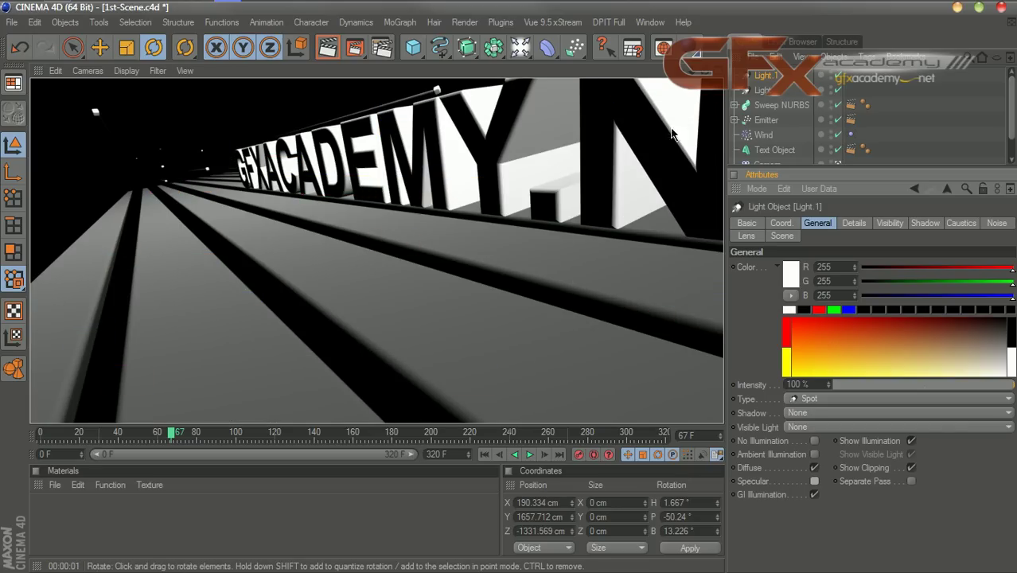
Replace both spot lights with a Sky object.
{"action": "left_click_drag", "start_coordinate": [762, 76], "coordinate": [752, 88]}
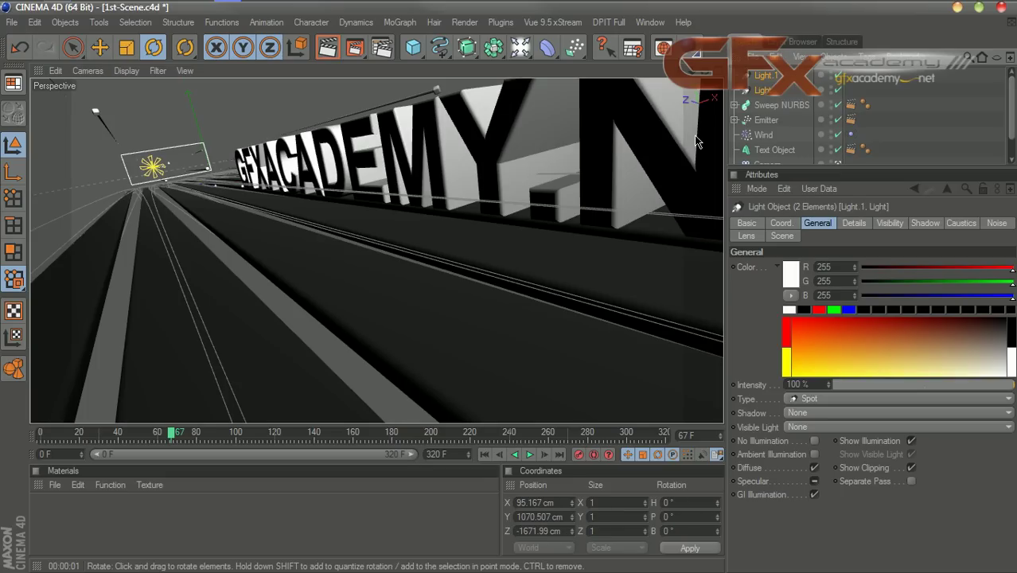
{"action": "key", "text": "Delete"}
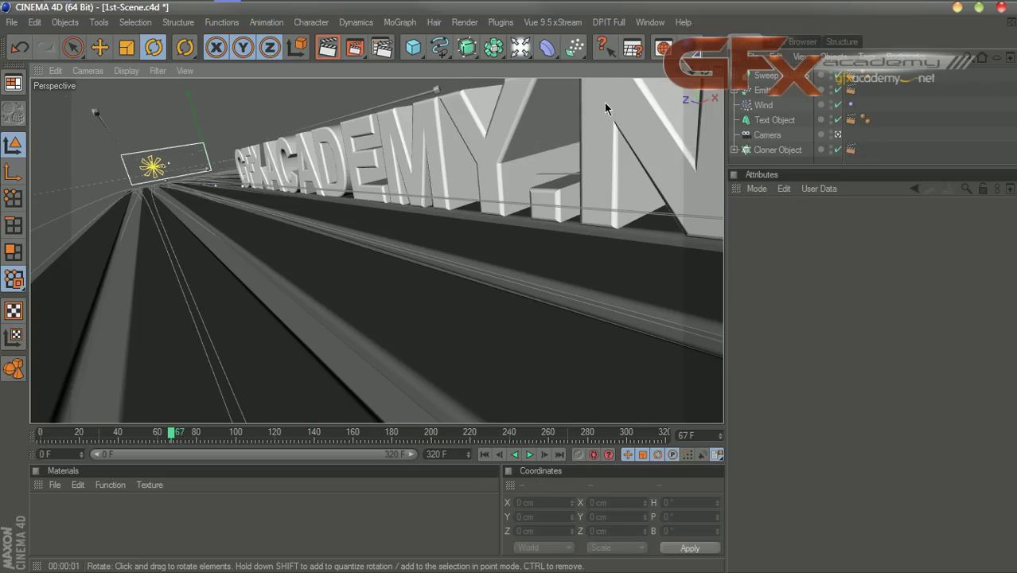
{"action": "left_click", "coordinate": [520, 48]}
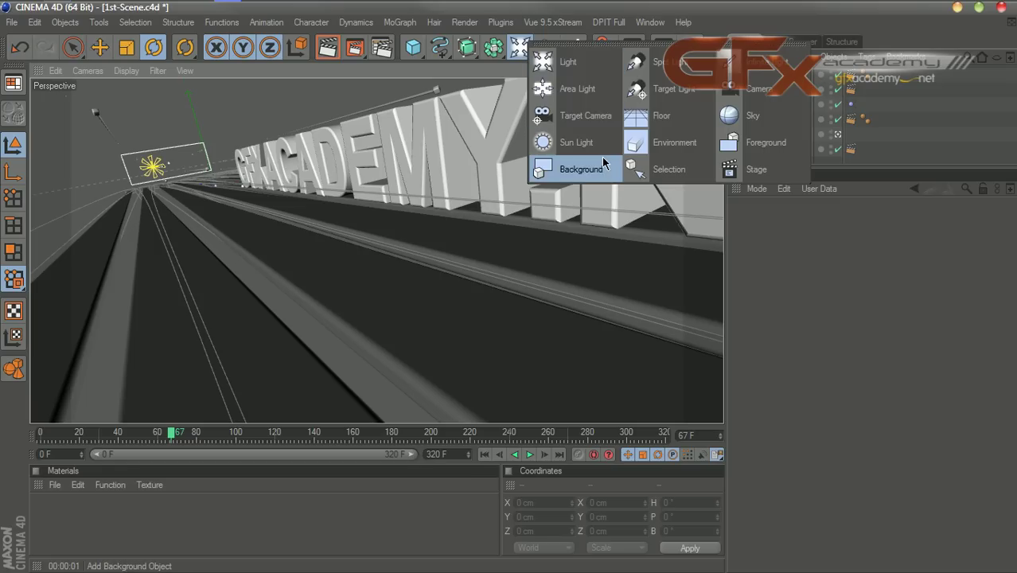
{"action": "left_click", "coordinate": [752, 119]}
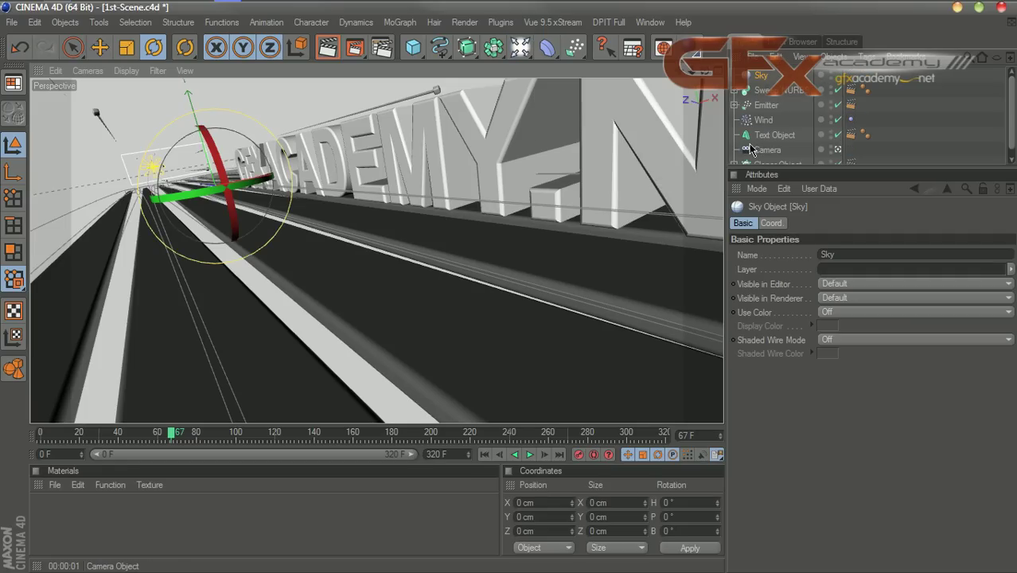
Add a Compositing tag to the Sky object and turn off Seen by Camera.
{"action": "left_click", "coordinate": [884, 38]}
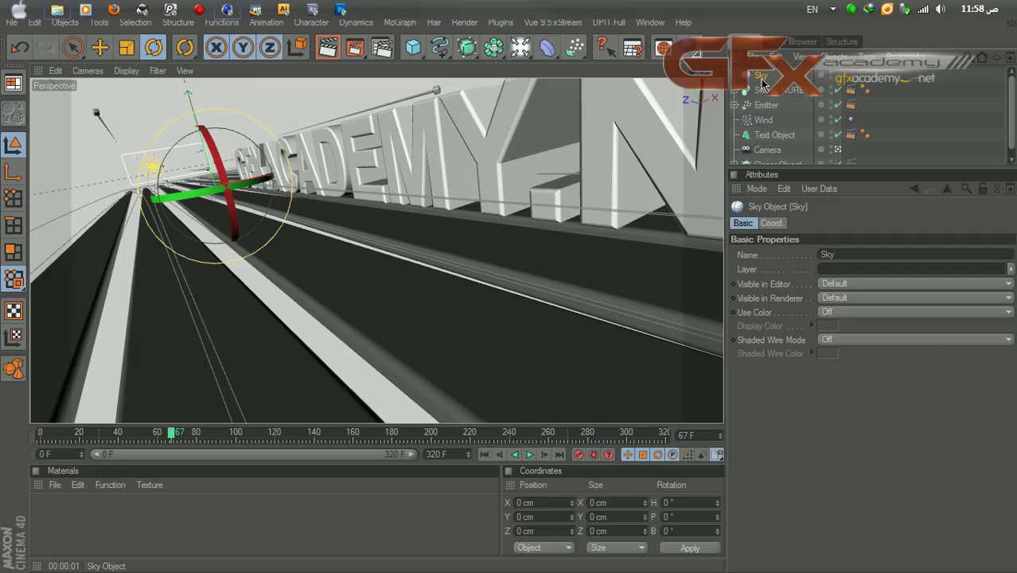
{"action": "right_click", "coordinate": [763, 83]}
{"action": "mouse_move", "coordinate": [804, 18]}
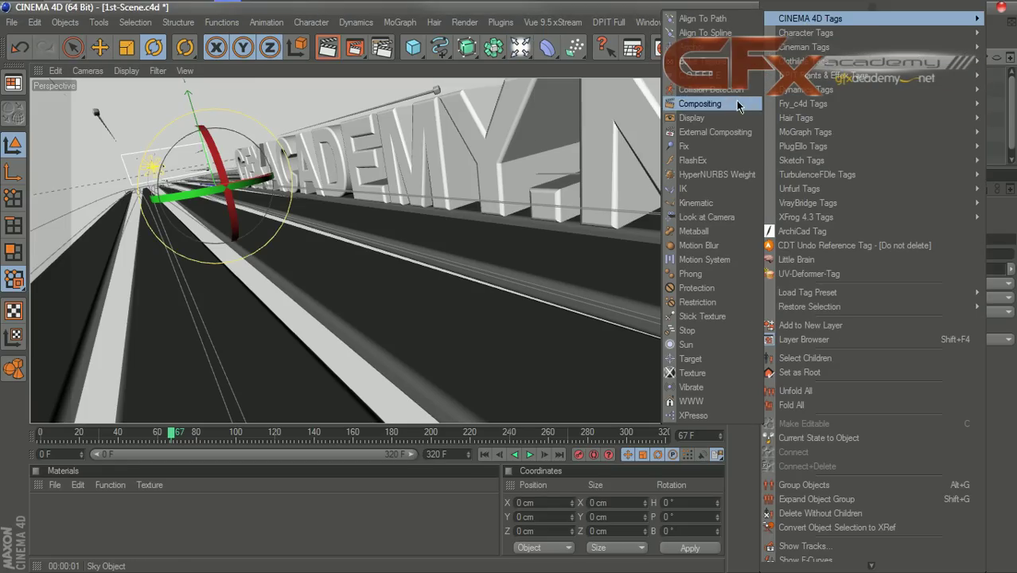
{"action": "left_click", "coordinate": [700, 103]}
{"action": "left_click", "coordinate": [809, 286]}
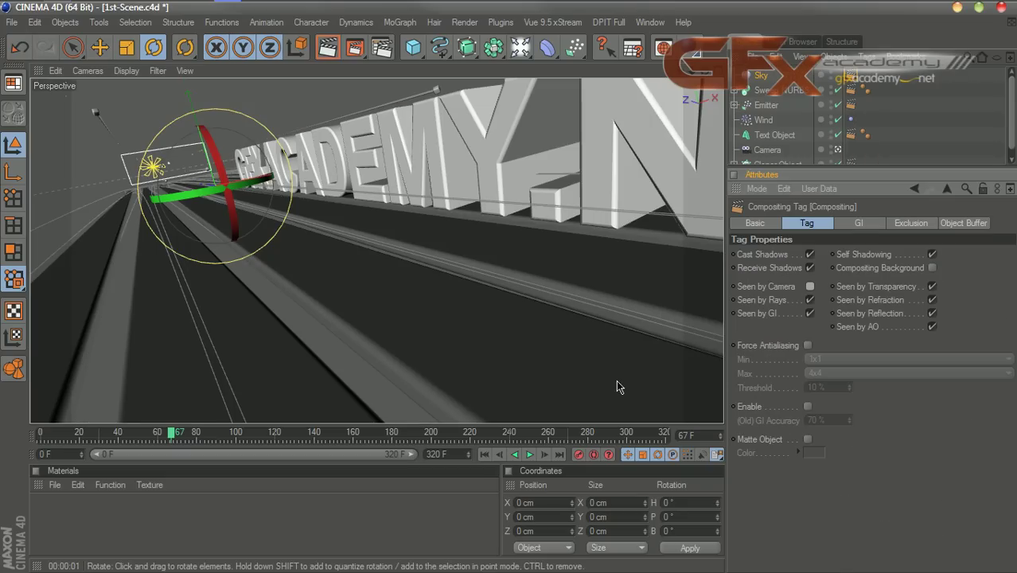
Add Global Illumination to the render settings and set the anti-aliasing Max Level to 4x4.
{"action": "left_click", "coordinate": [382, 47]}
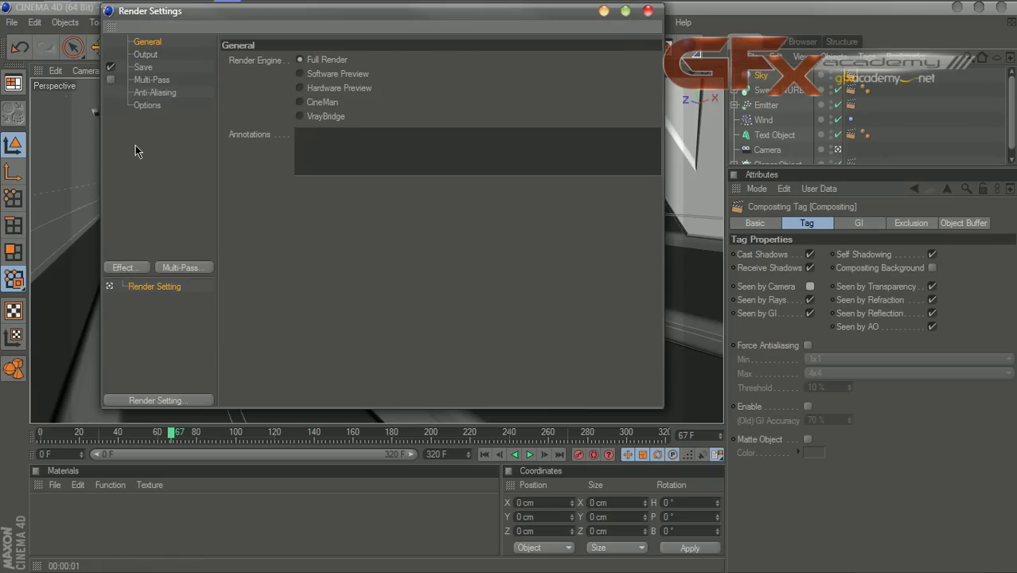
{"action": "left_click", "coordinate": [117, 269]}
{"action": "left_click", "coordinate": [189, 337]}
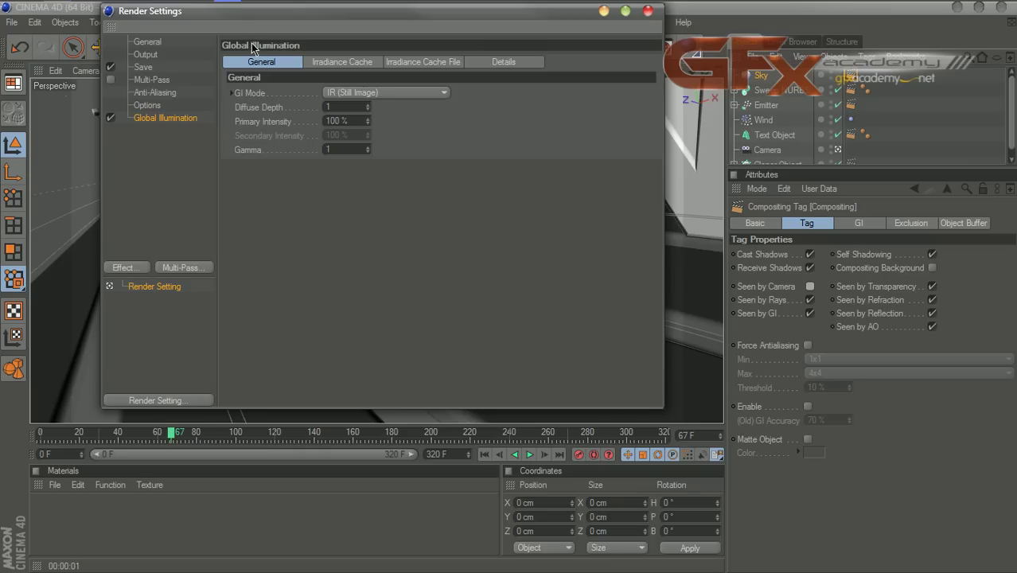
{"action": "left_click", "coordinate": [179, 95]}
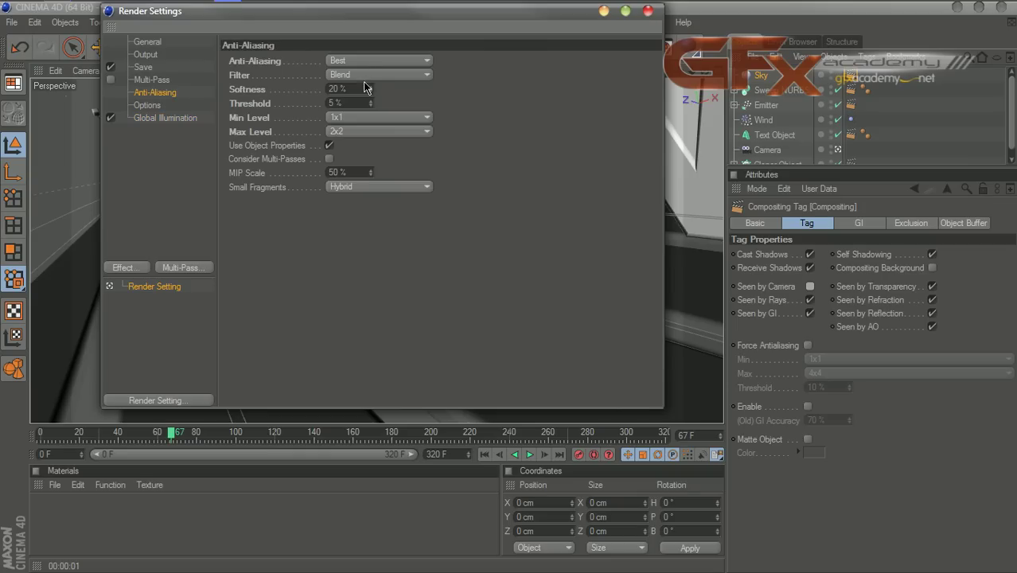
{"action": "left_click", "coordinate": [394, 132]}
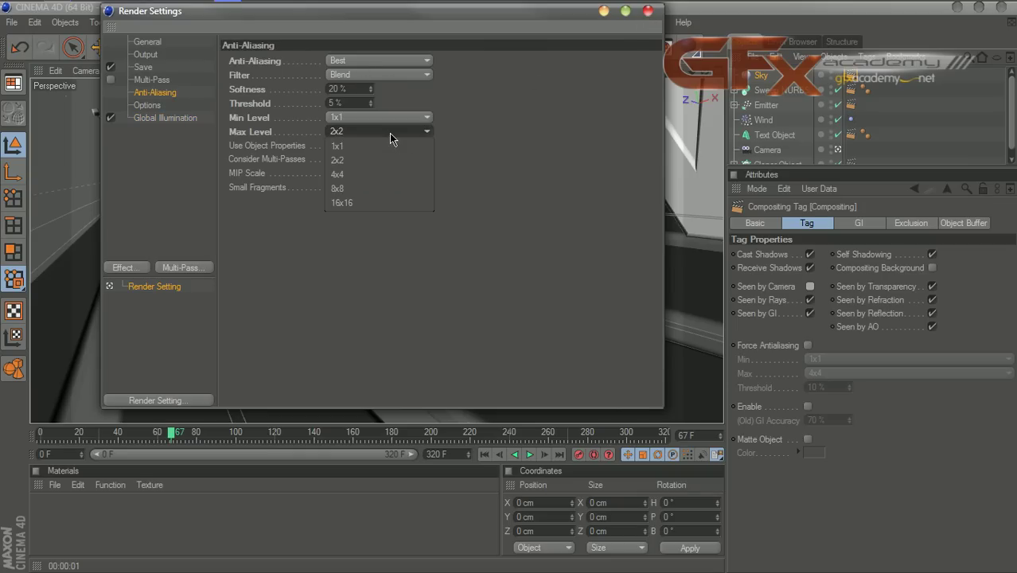
{"action": "left_click", "coordinate": [370, 175]}
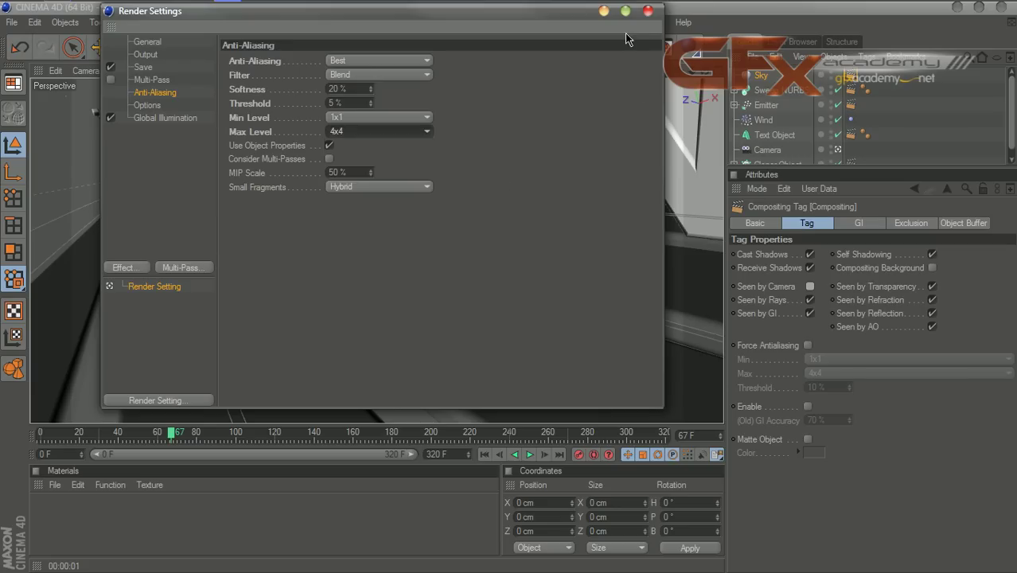
{"action": "left_click", "coordinate": [645, 14]}
Change two Irradiance Cache settings of Global Illumination, rendering a preview of the camera view before and after.
{"action": "left_click", "coordinate": [327, 48]}
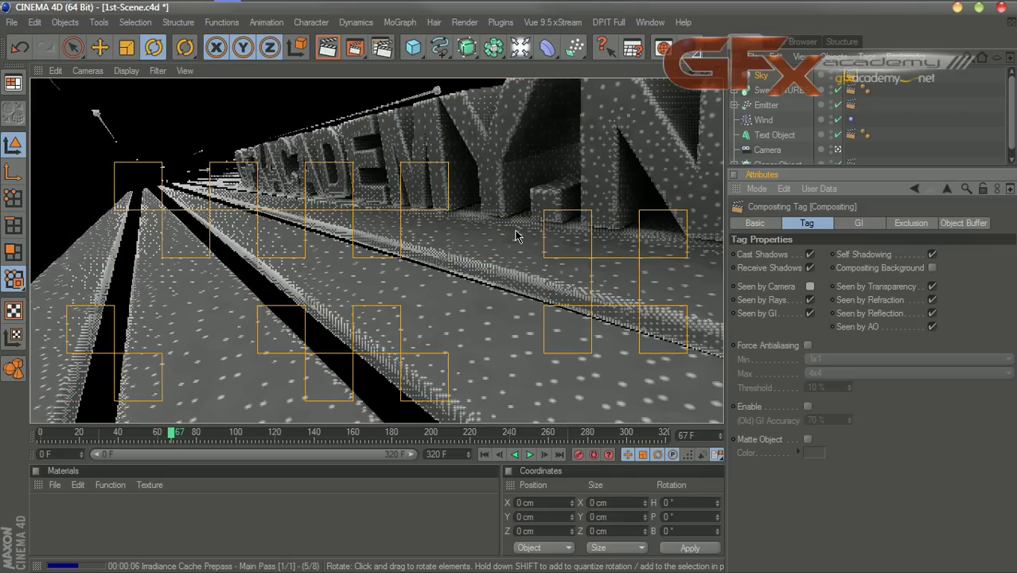
{"action": "left_click", "coordinate": [380, 48]}
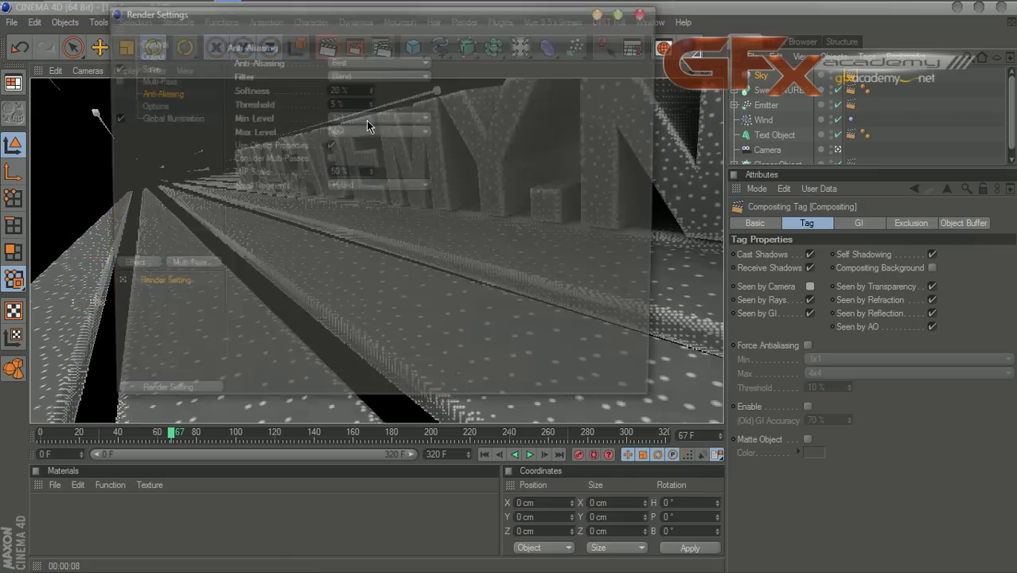
{"action": "left_click", "coordinate": [170, 120]}
{"action": "left_click", "coordinate": [343, 62]}
{"action": "left_click", "coordinate": [353, 93]}
{"action": "left_click", "coordinate": [374, 136]}
{"action": "left_click", "coordinate": [376, 107]}
{"action": "left_click", "coordinate": [389, 150]}
{"action": "left_click", "coordinate": [648, 11]}
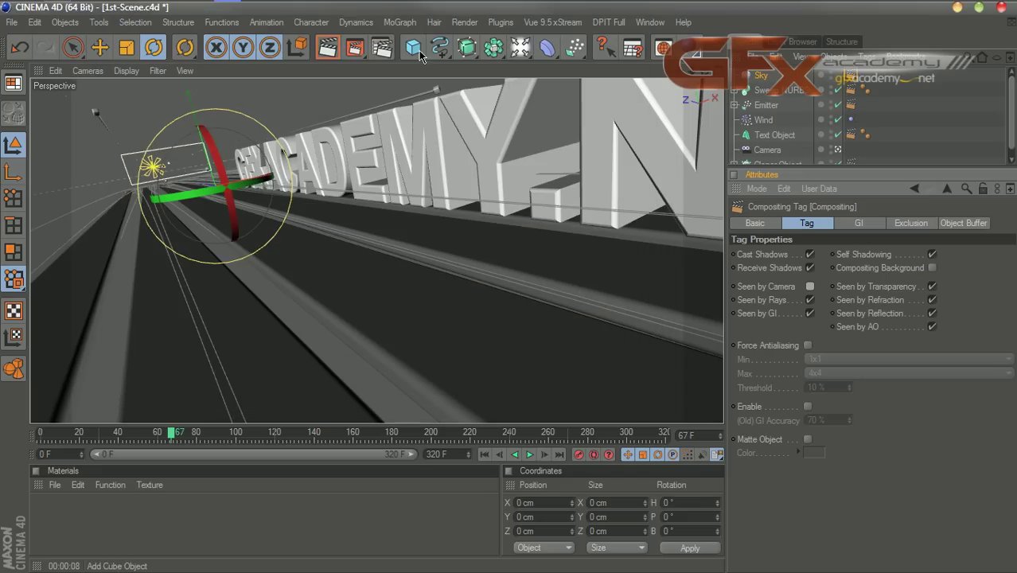
{"action": "left_click", "coordinate": [330, 51]}
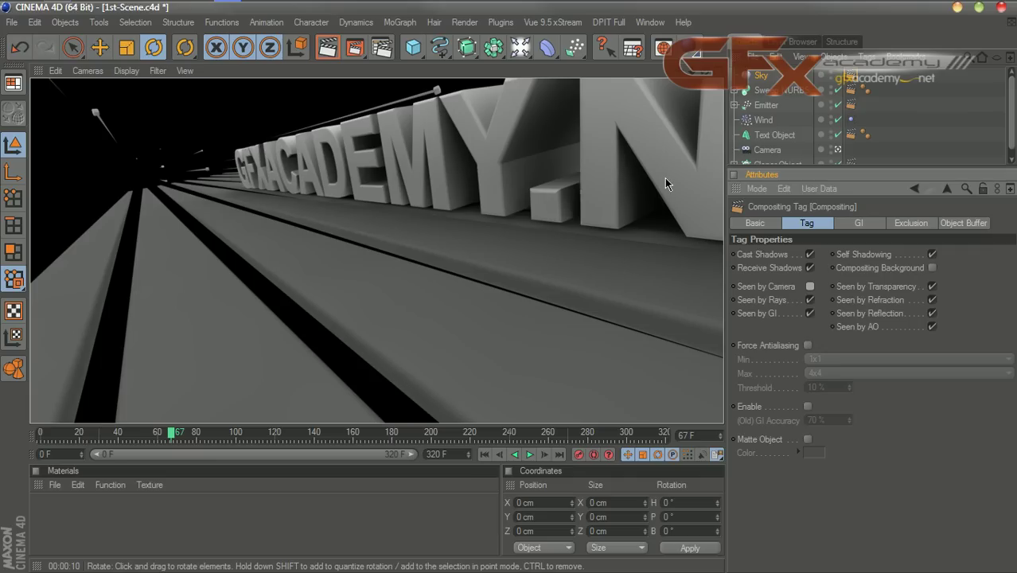
Replace the Sky object with an Omni light named BackLight.
{"action": "left_click", "coordinate": [762, 76]}
{"action": "key", "text": "Delete"}
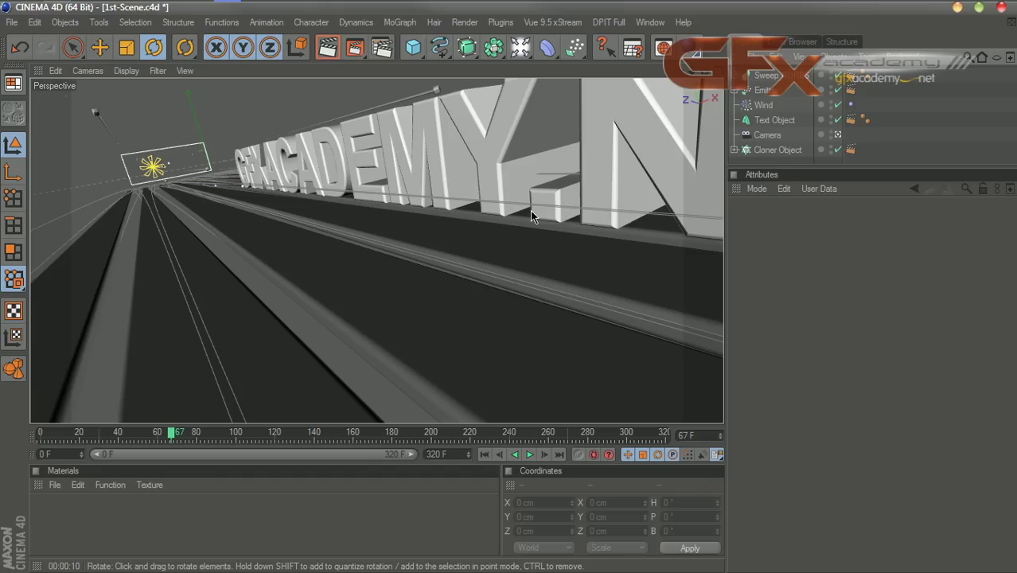
{"action": "left_click_drag", "start_coordinate": [801, 167], "coordinate": [769, 281]}
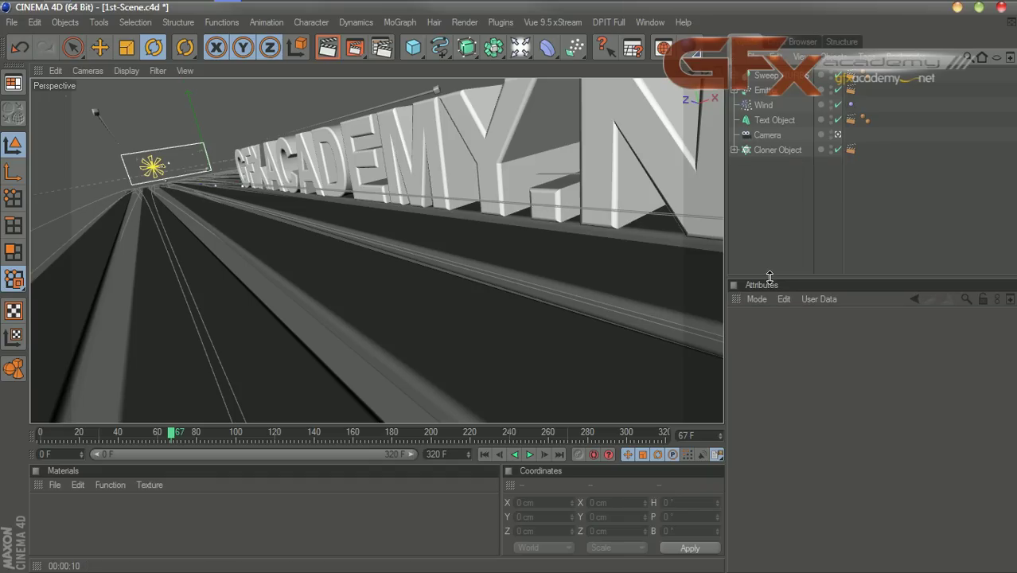
{"action": "left_click", "coordinate": [520, 47]}
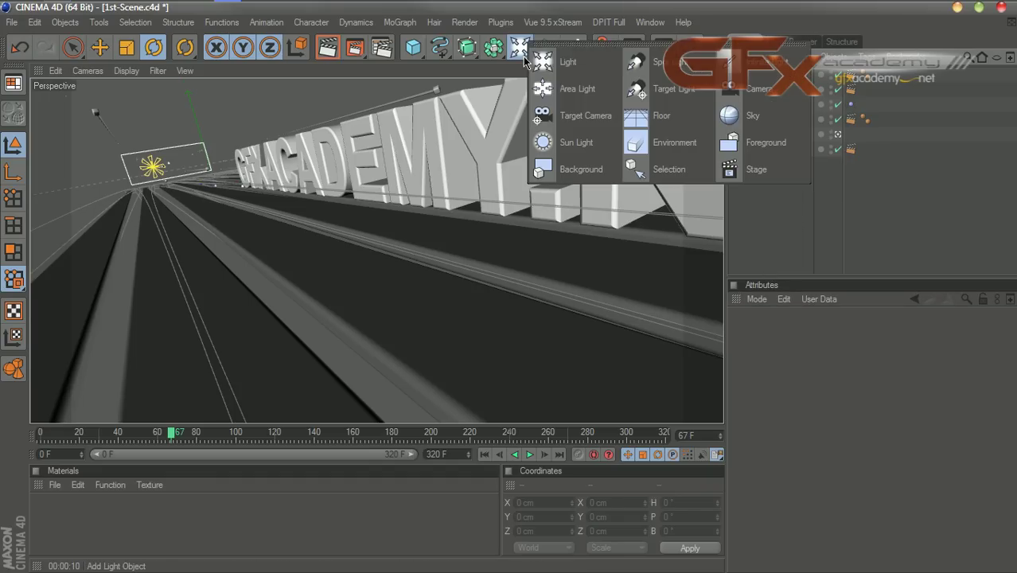
{"action": "left_click", "coordinate": [578, 72]}
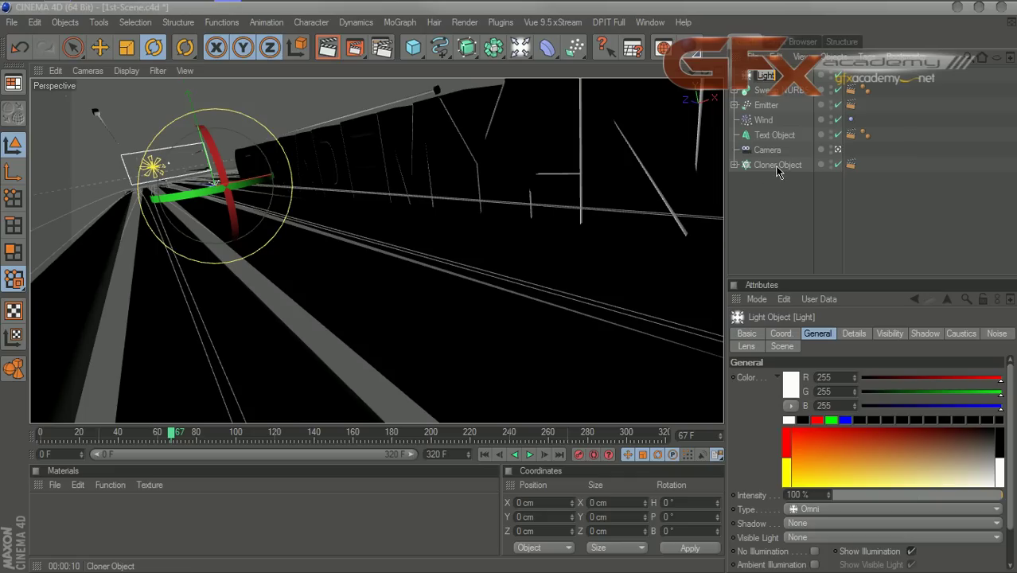
{"action": "type", "text": "BackLight"}
{"action": "key", "text": "Return"}
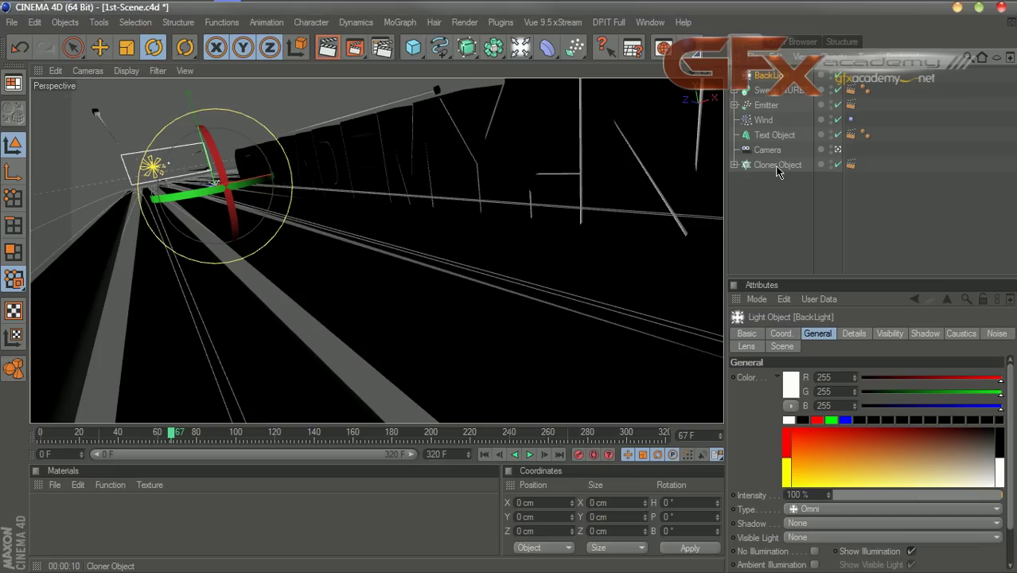
Leave the scene camera view and move BackLight to about X 695, Y 435, Z 598 cm.
{"action": "left_click", "coordinate": [838, 151]}
{"action": "left_click_drag", "start_coordinate": [705, 71], "coordinate": [705, 1]}
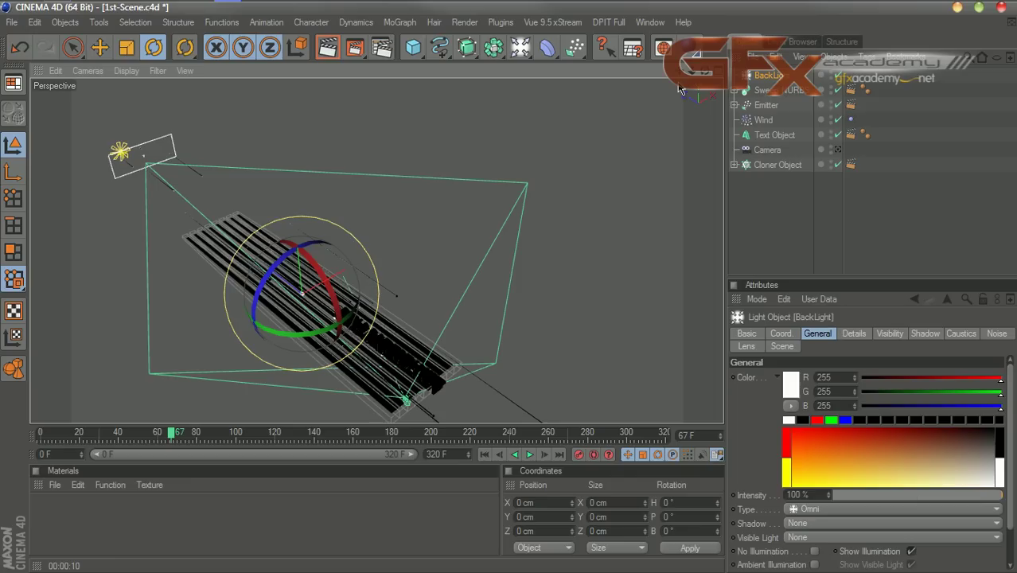
{"action": "key", "text": "e"}
{"action": "left_click_drag", "start_coordinate": [291, 231], "coordinate": [291, 195]}
{"action": "left_click_drag", "start_coordinate": [261, 244], "coordinate": [249, 227]}
{"action": "left_click_drag", "start_coordinate": [335, 183], "coordinate": [364, 168]}
{"action": "left_click_drag", "start_coordinate": [318, 143], "coordinate": [318, 132]}
{"action": "left_click_drag", "start_coordinate": [319, 177], "coordinate": [320, 180]}
Duplicate BackLight and move the copy to about X 556, Y 225, Z -654 cm.
{"action": "mouse_move", "coordinate": [704, 71]}
{"action": "left_mouse_down"}
{"action": "mouse_move", "coordinate": [699, 49]}
{"action": "mouse_move", "coordinate": [710, 40]}
{"action": "mouse_move", "coordinate": [702, 74]}
{"action": "left_mouse_up"}
{"action": "left_click_drag", "start_coordinate": [778, 79], "coordinate": [778, 69], "text": "ctrl"}
{"action": "left_click_drag", "start_coordinate": [279, 169], "coordinate": [466, 229]}
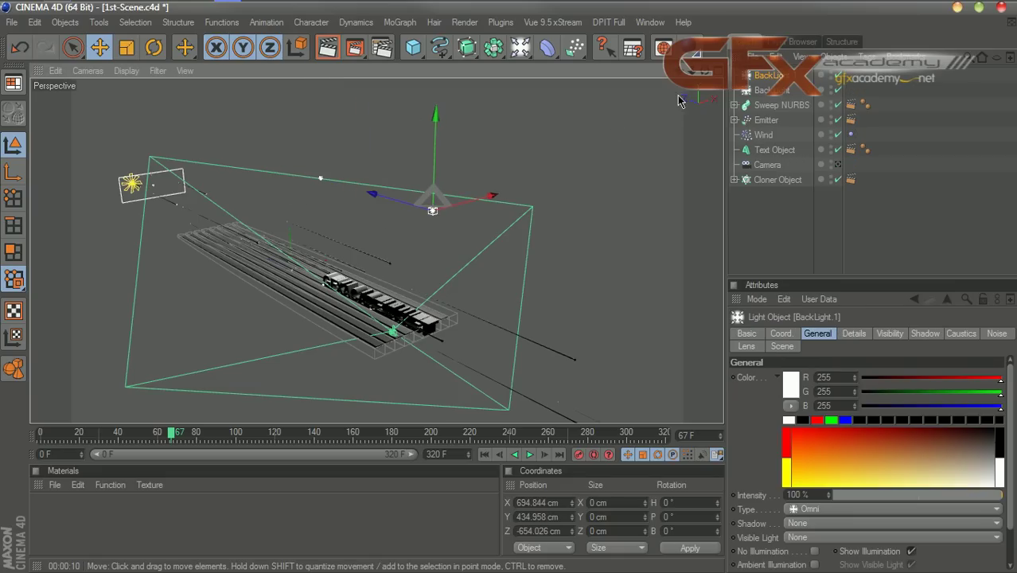
{"action": "mouse_move", "coordinate": [699, 70]}
{"action": "left_mouse_down"}
{"action": "mouse_move", "coordinate": [687, 101]}
{"action": "mouse_move", "coordinate": [694, 65]}
{"action": "left_mouse_up"}
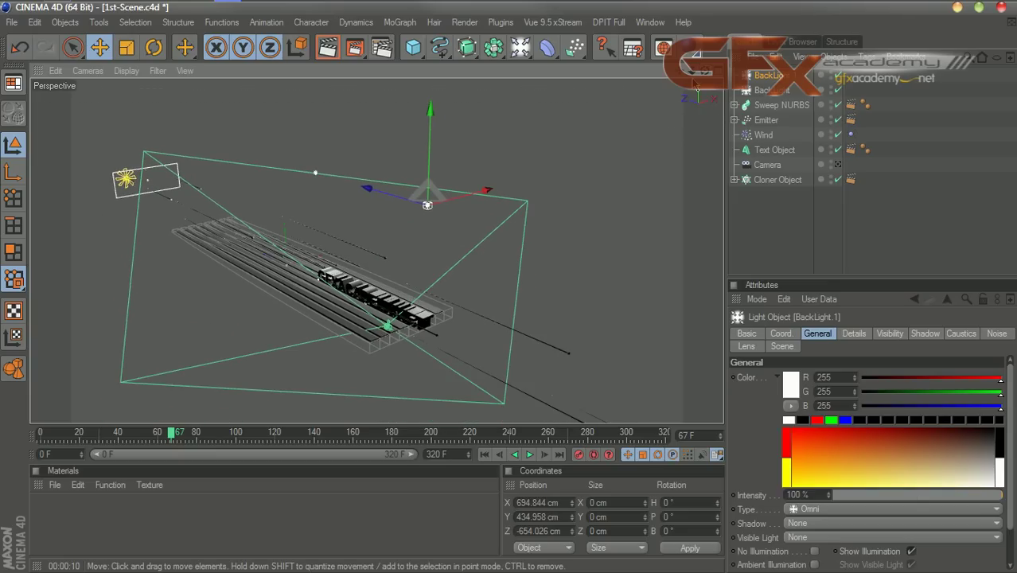
{"action": "mouse_move", "coordinate": [699, 71]}
{"action": "left_mouse_down"}
{"action": "mouse_move", "coordinate": [720, 44]}
{"action": "mouse_move", "coordinate": [713, 62]}
{"action": "mouse_move", "coordinate": [708, 52]}
{"action": "mouse_move", "coordinate": [691, 60]}
{"action": "left_mouse_up"}
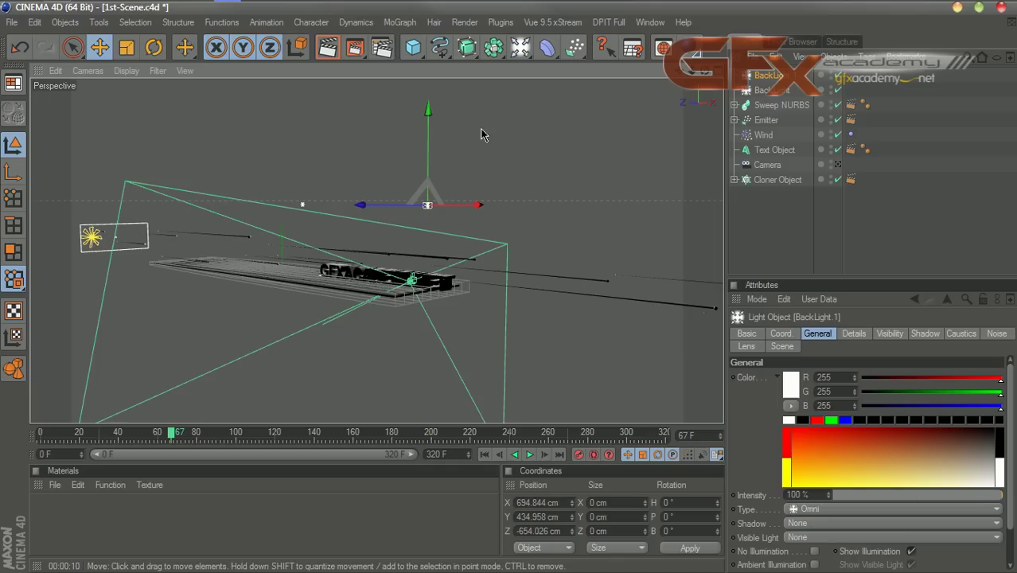
{"action": "left_click_drag", "start_coordinate": [426, 118], "coordinate": [426, 148]}
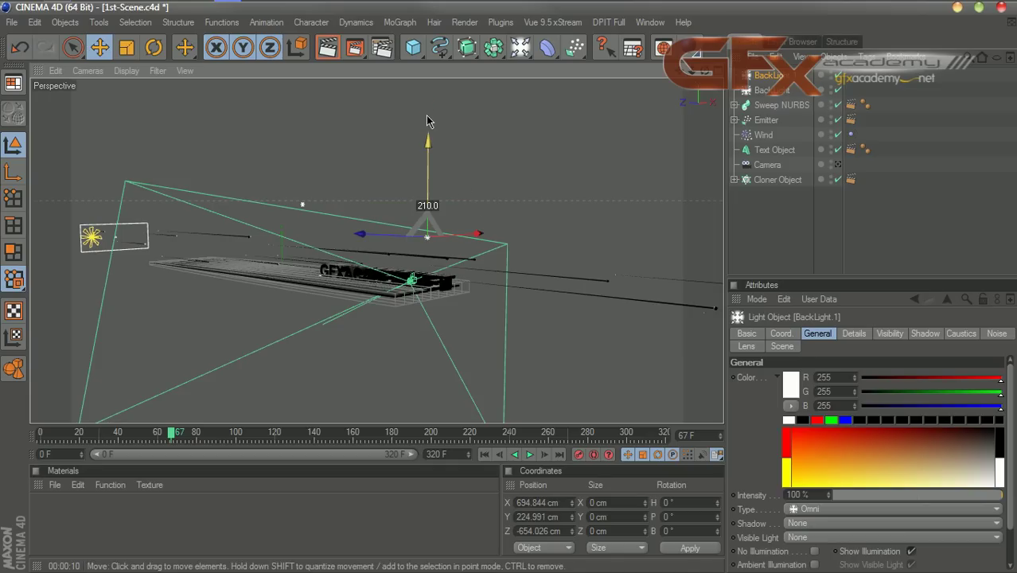
{"action": "mouse_move", "coordinate": [472, 234]}
{"action": "left_mouse_down"}
{"action": "mouse_move", "coordinate": [498, 232]}
{"action": "mouse_move", "coordinate": [472, 234]}
{"action": "left_mouse_up"}
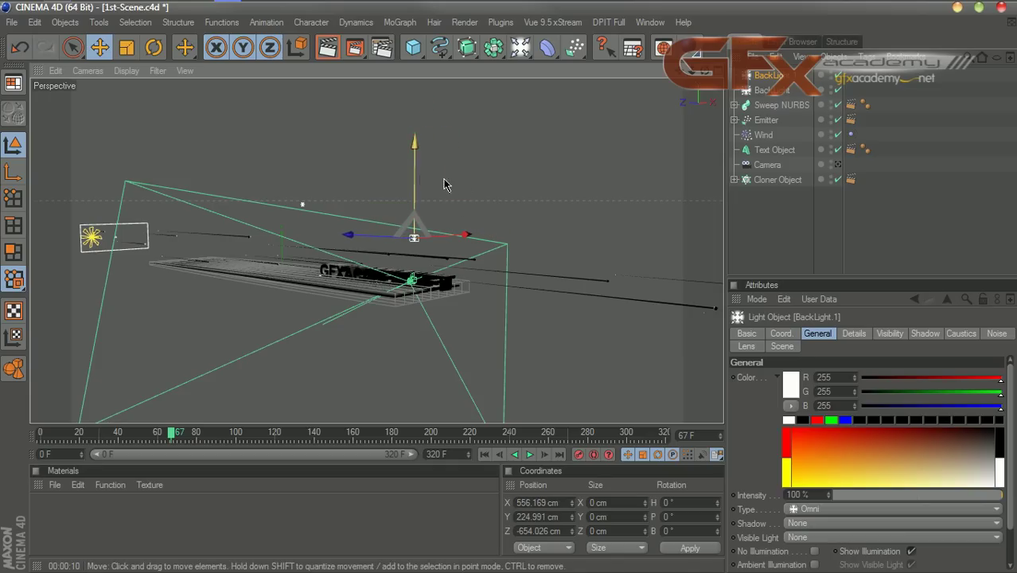
Set the duplicated light's colour to a warm cream of R 255, G 241, B 218 and its intensity to 90%.
{"action": "left_click", "coordinate": [795, 84]}
{"action": "left_click", "coordinate": [793, 80]}
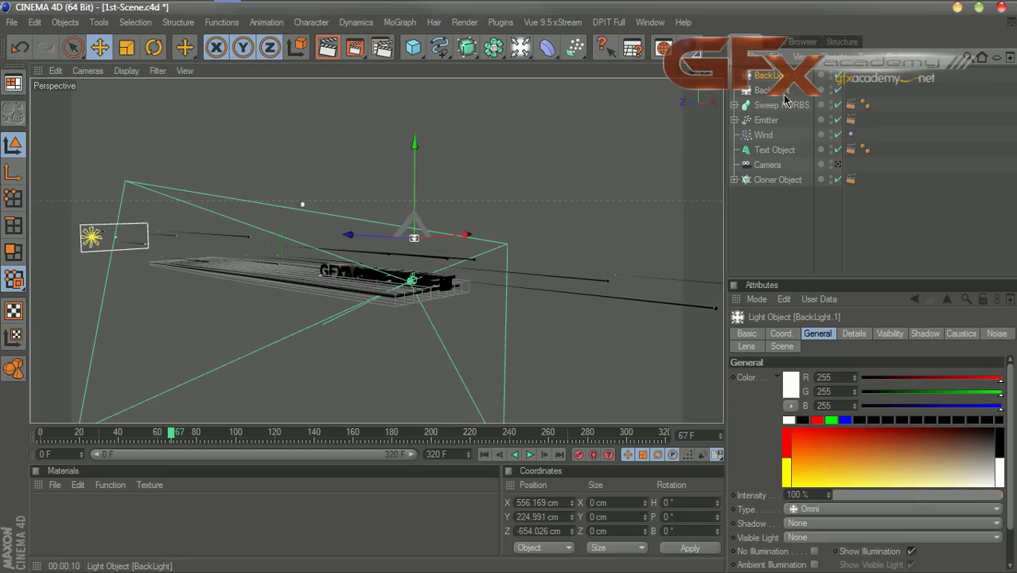
{"action": "left_click", "coordinate": [792, 390]}
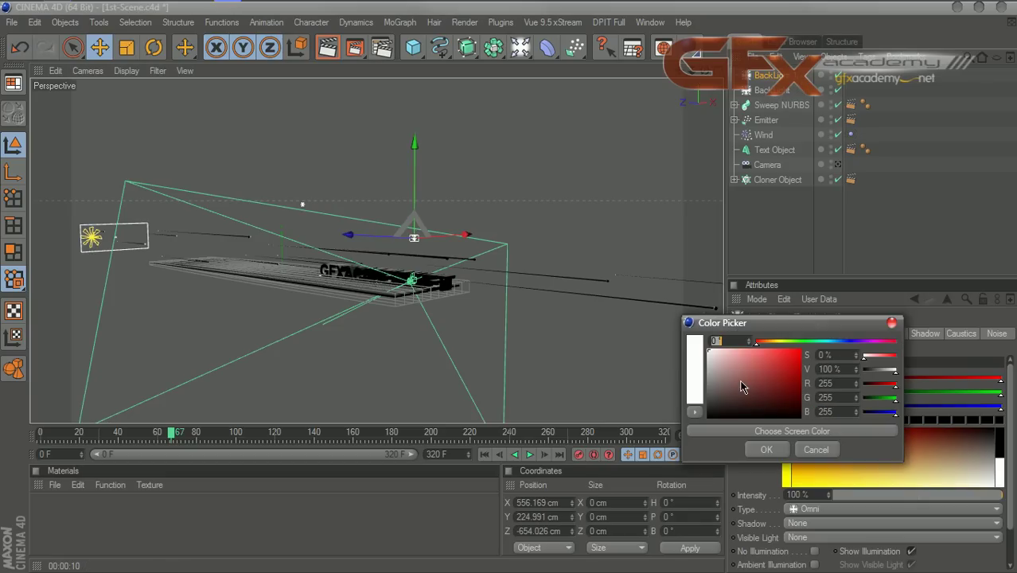
{"action": "mouse_move", "coordinate": [761, 345]}
{"action": "left_mouse_down"}
{"action": "mouse_move", "coordinate": [770, 344]}
{"action": "mouse_move", "coordinate": [721, 351]}
{"action": "left_mouse_up"}
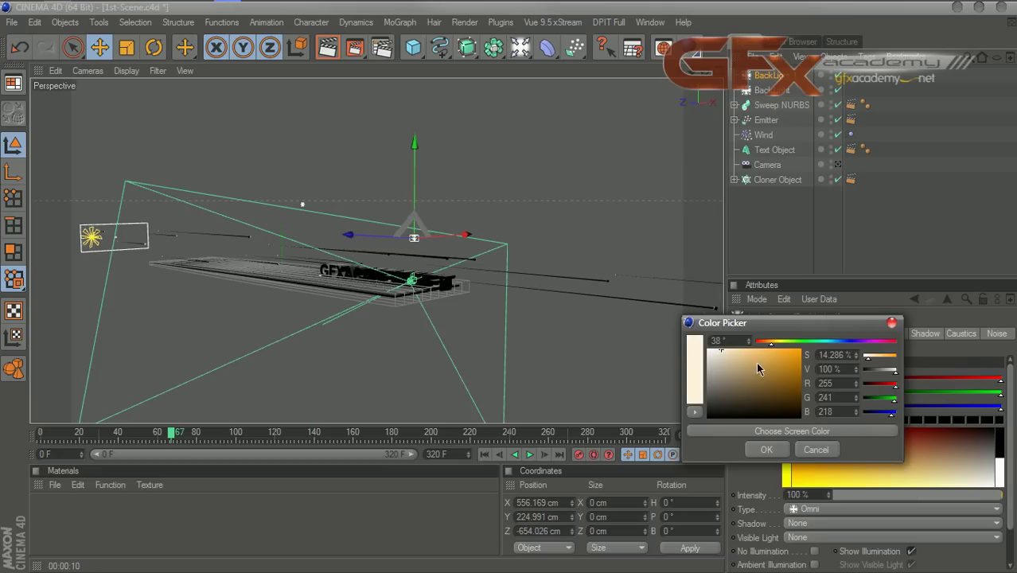
{"action": "left_click", "coordinate": [766, 449]}
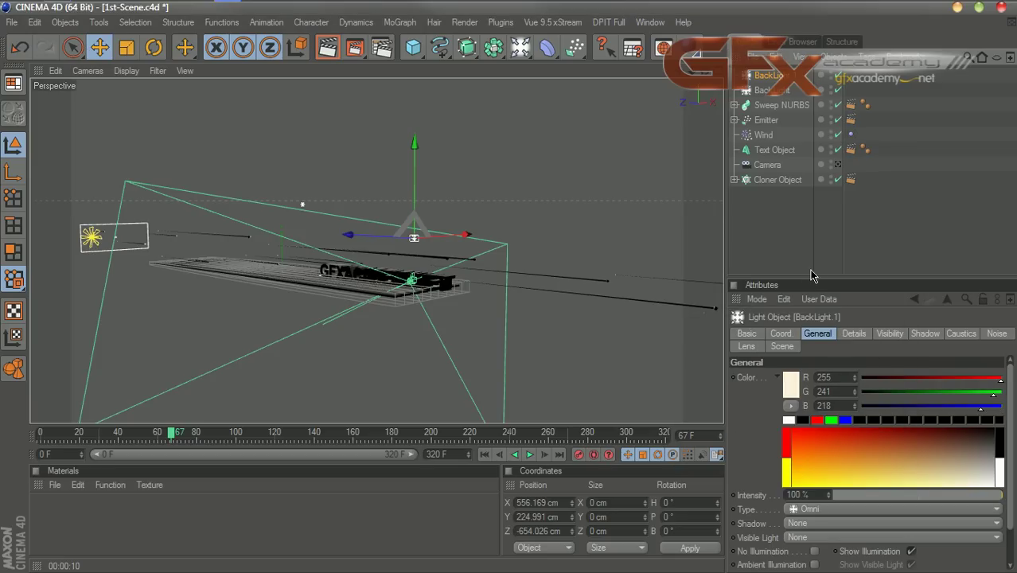
{"action": "left_click_drag", "start_coordinate": [809, 271], "coordinate": [809, 245]}
{"action": "left_click_drag", "start_coordinate": [810, 467], "coordinate": [772, 462]}
{"action": "type", "text": "90"}
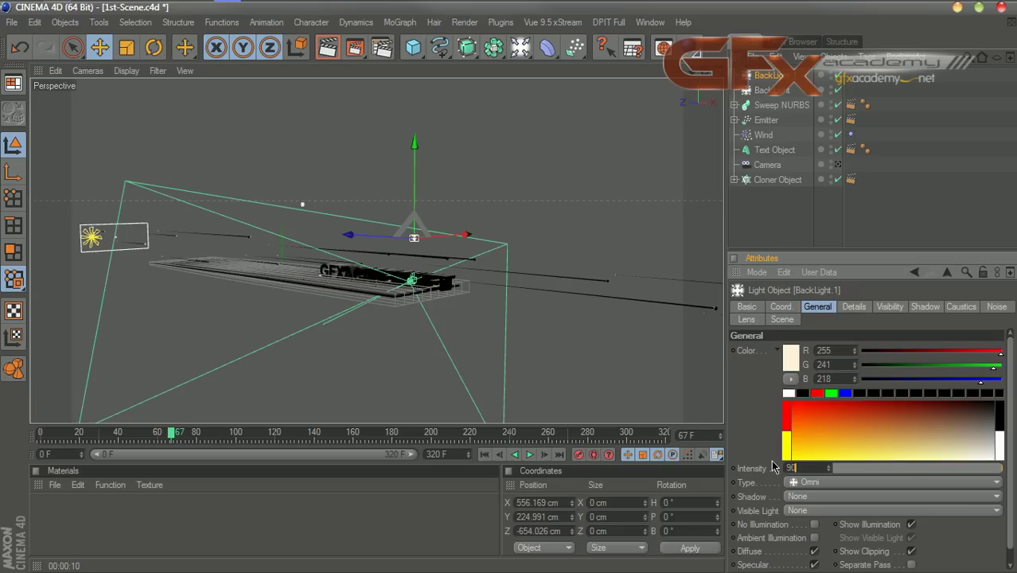
{"action": "key", "text": "Return"}
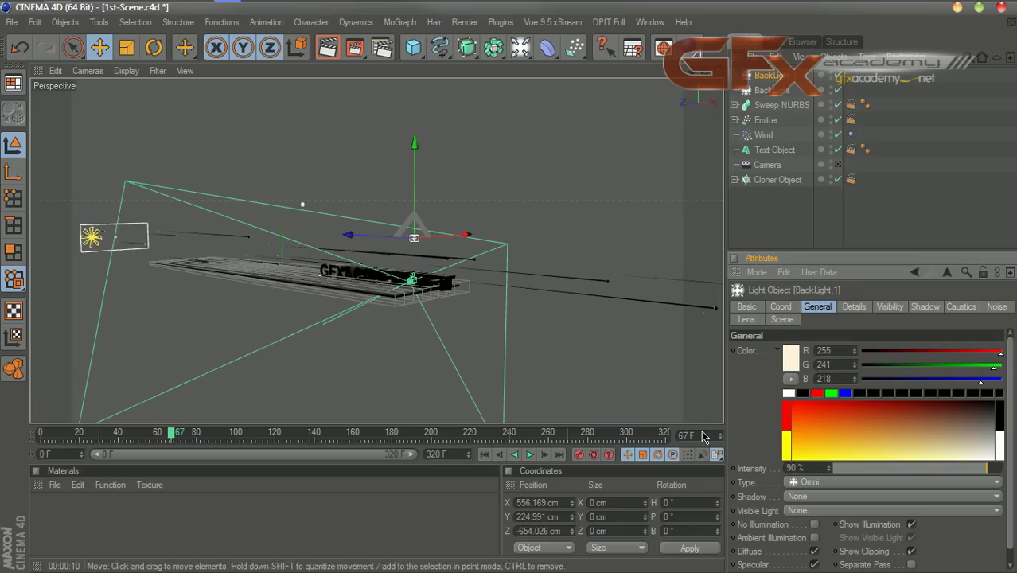
Set the original BackLight's colour to a warm cream of R 255, G 240, B 218.
{"action": "left_click", "coordinate": [766, 90]}
{"action": "left_click", "coordinate": [788, 368]}
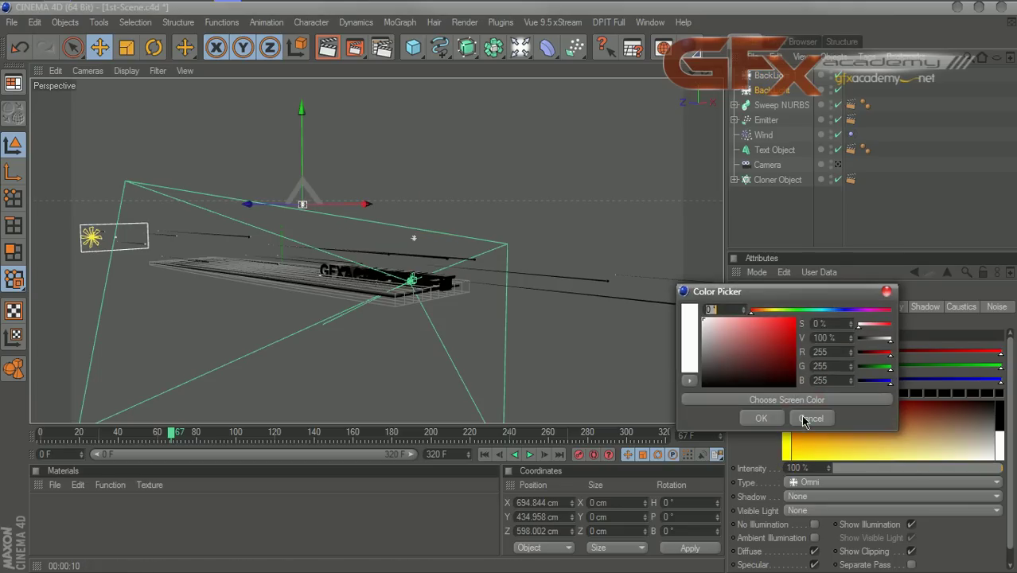
{"action": "mouse_move", "coordinate": [754, 314]}
{"action": "left_mouse_down"}
{"action": "mouse_move", "coordinate": [766, 315]}
{"action": "mouse_move", "coordinate": [715, 318]}
{"action": "left_mouse_up"}
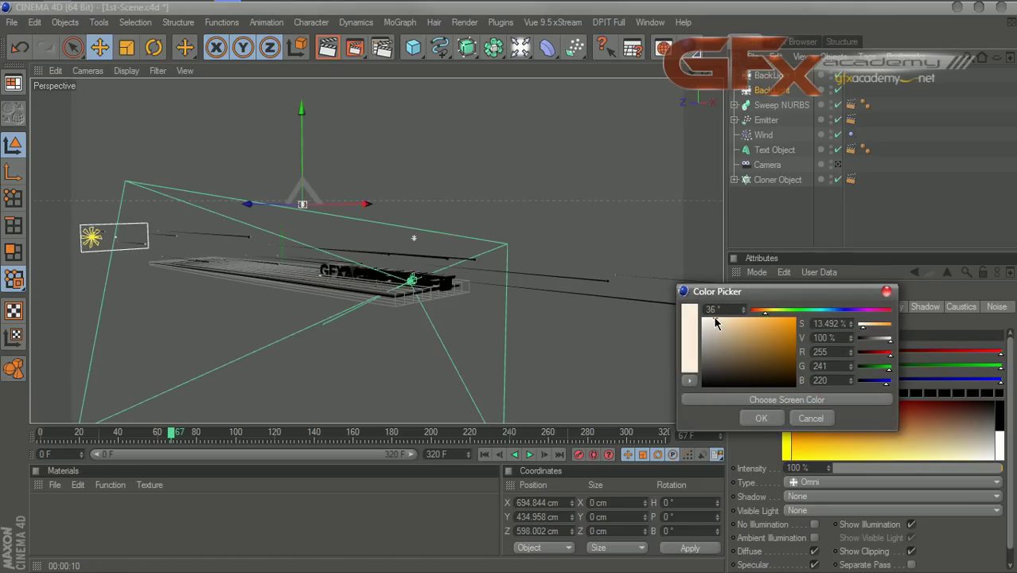
{"action": "left_click", "coordinate": [762, 418]}
{"action": "left_click_drag", "start_coordinate": [816, 472], "coordinate": [727, 439]}
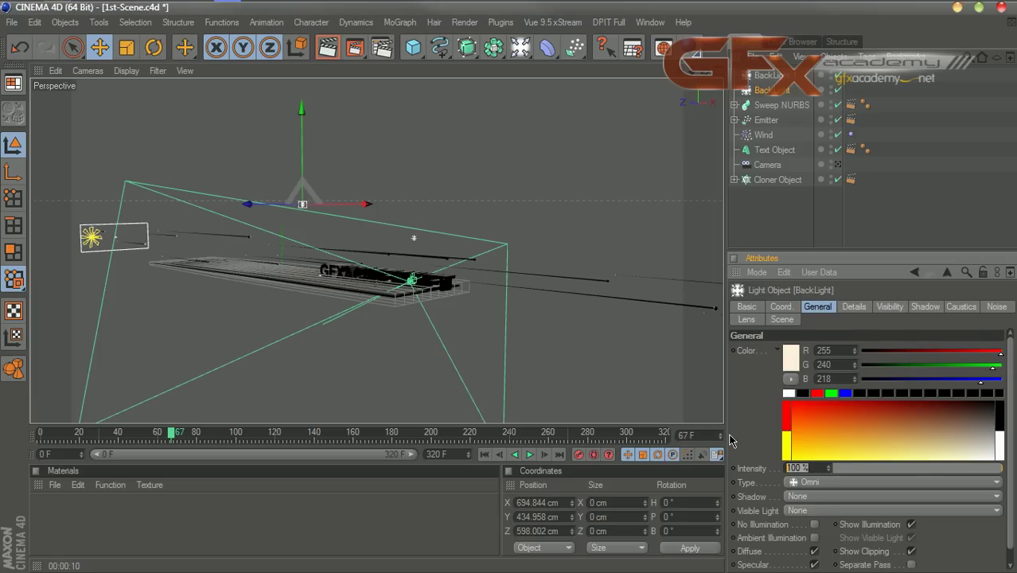
Return to the scene camera view and render a preview of the text lit by both back lights.
{"action": "left_click", "coordinate": [771, 230]}
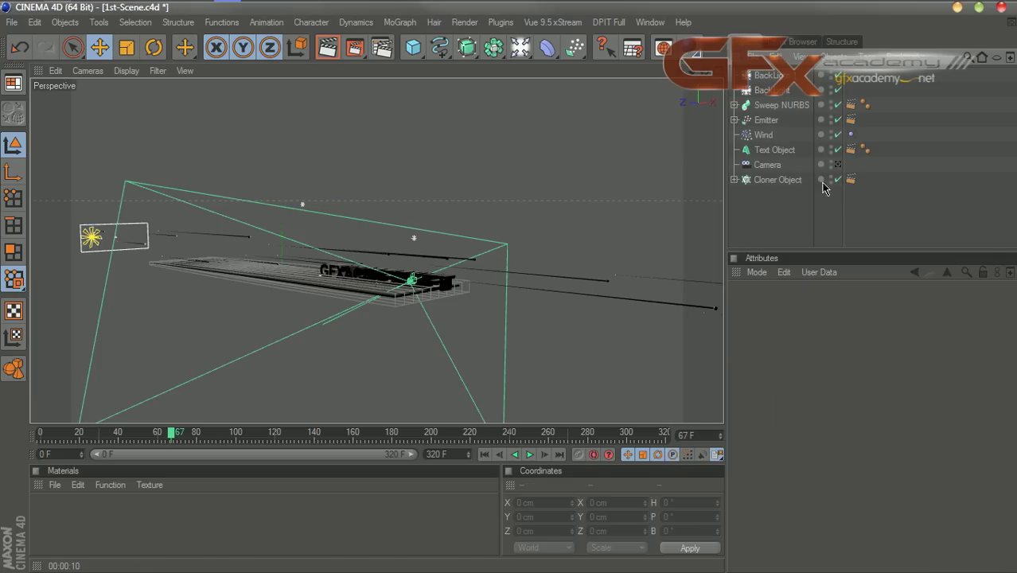
{"action": "left_click", "coordinate": [837, 165]}
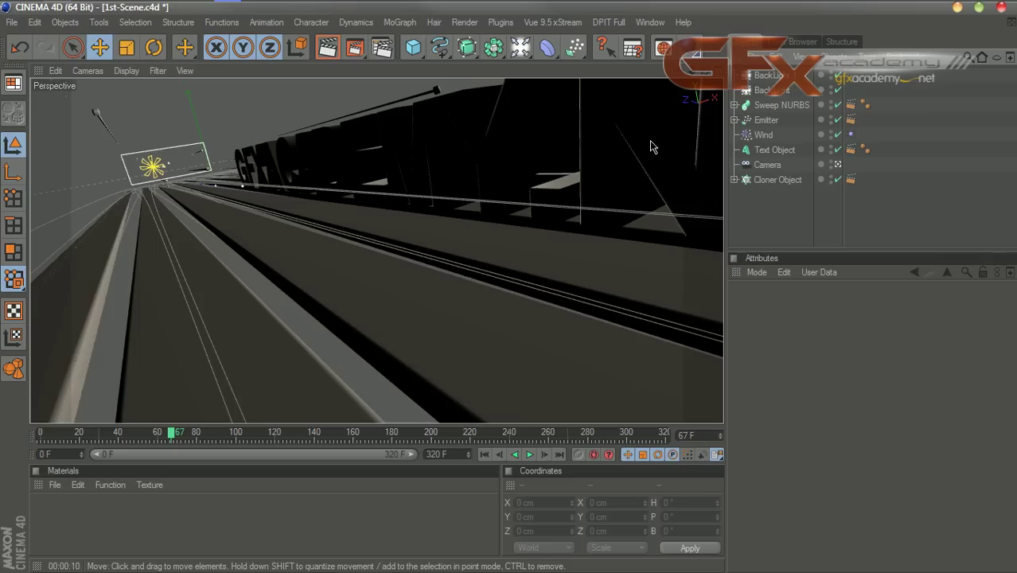
{"action": "left_click", "coordinate": [327, 48]}
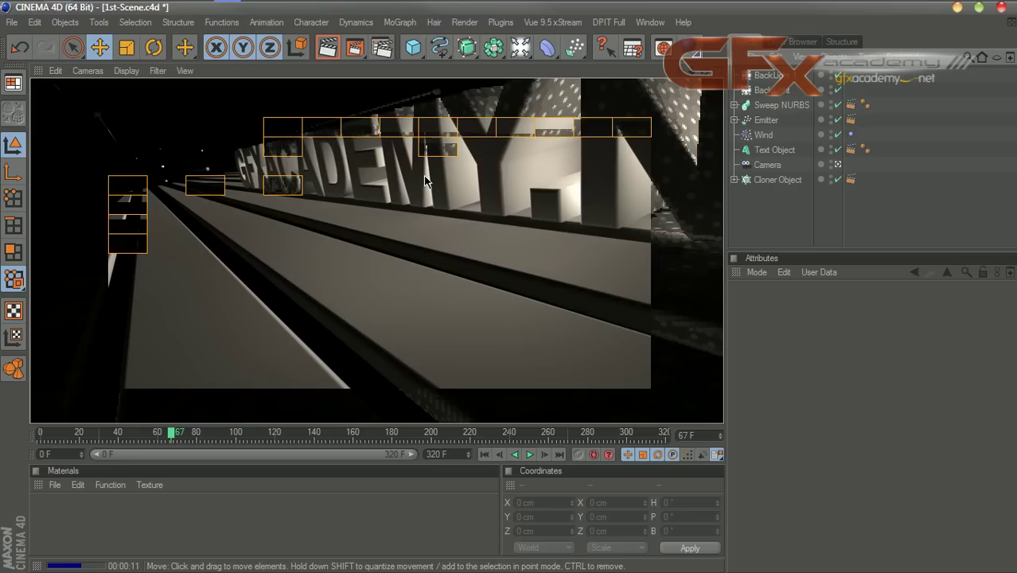
Disable Global Illumination in the render settings and render a preview of the scene.
{"action": "left_click", "coordinate": [388, 55]}
{"action": "left_click", "coordinate": [110, 118]}
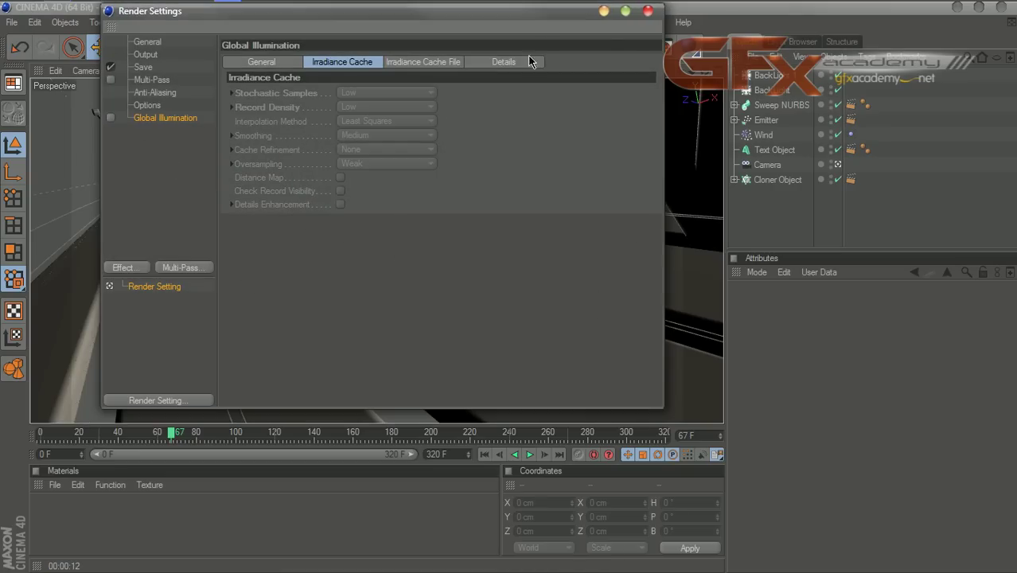
{"action": "left_click", "coordinate": [648, 12]}
{"action": "key", "text": "ctrl+r"}
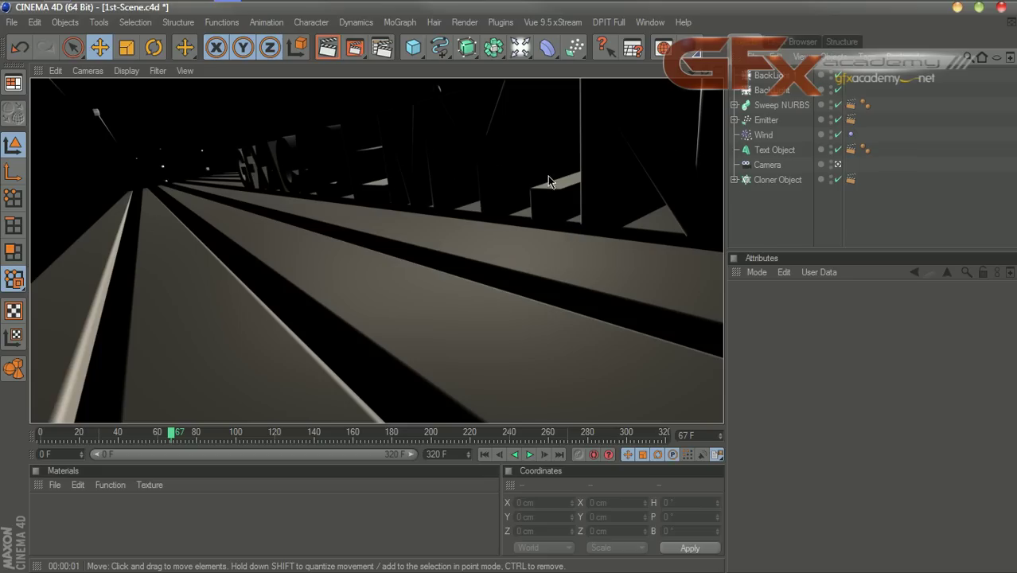
Group the two back lights under a null object and rename the group BackLight.
{"action": "left_click", "coordinate": [801, 98]}
{"action": "left_click_drag", "start_coordinate": [806, 76], "coordinate": [759, 91]}
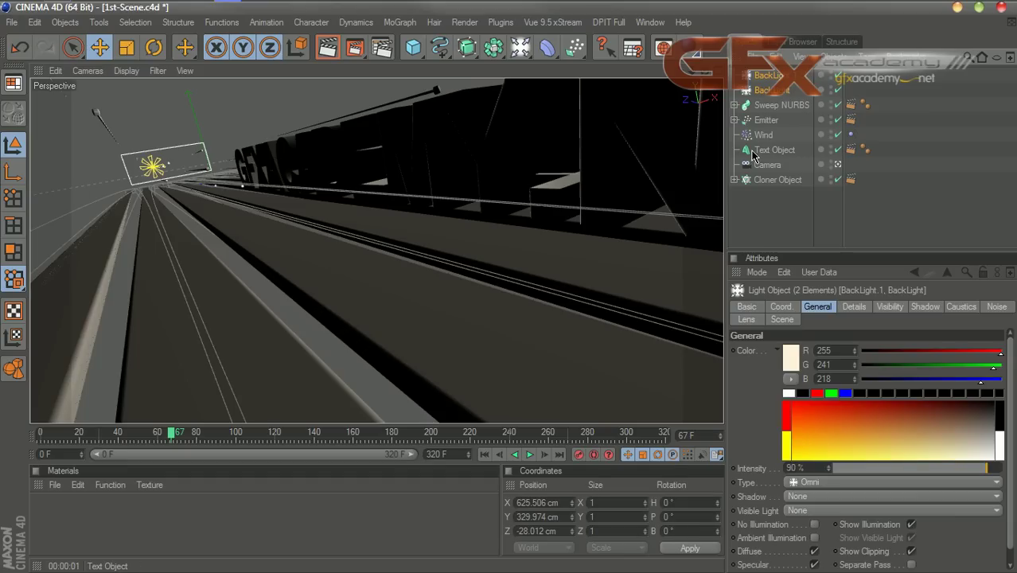
{"action": "key", "text": "alt+g"}
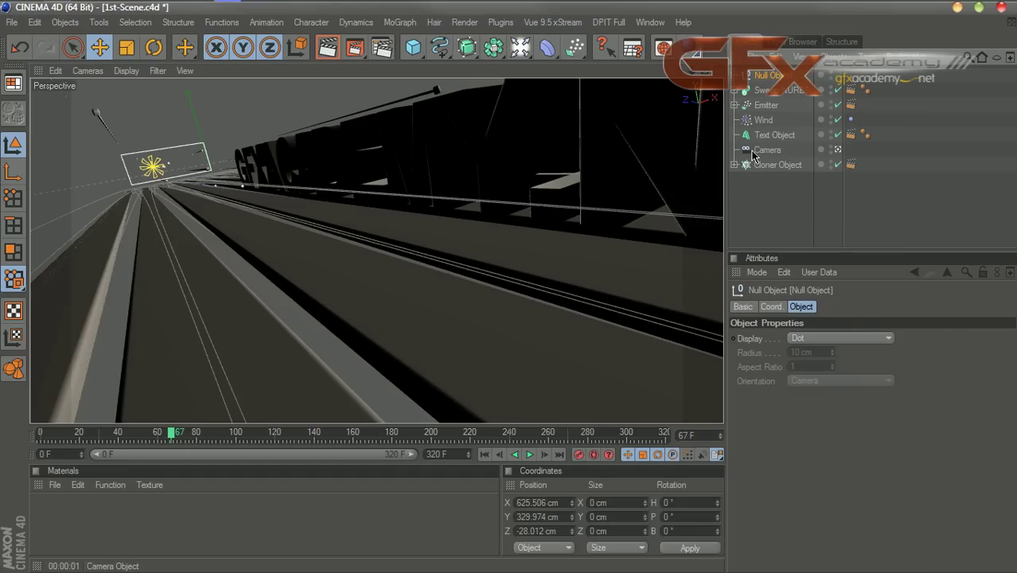
{"action": "double_click", "coordinate": [772, 75]}
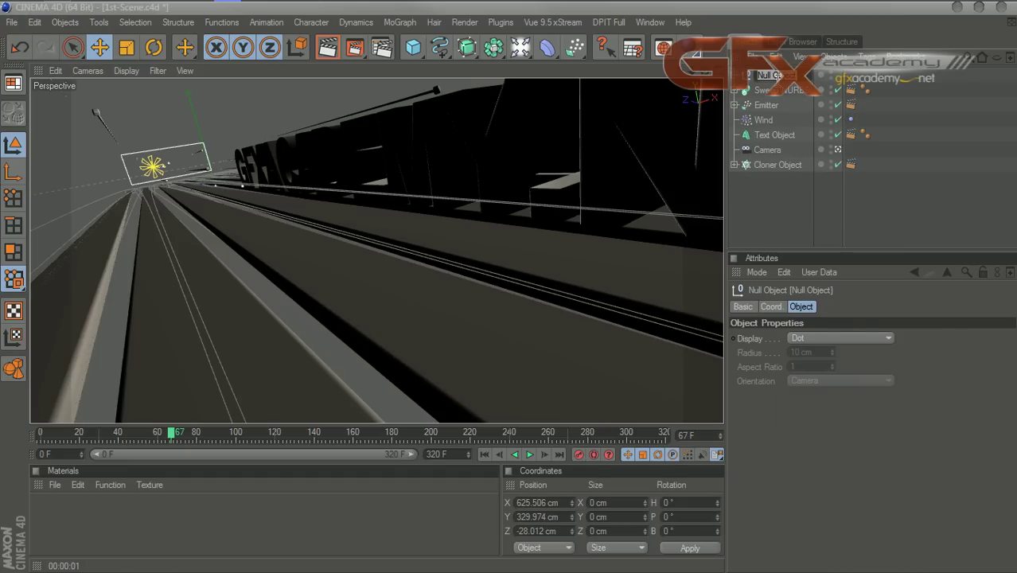
{"action": "type", "text": "BackLight"}
{"action": "key", "text": "Return"}
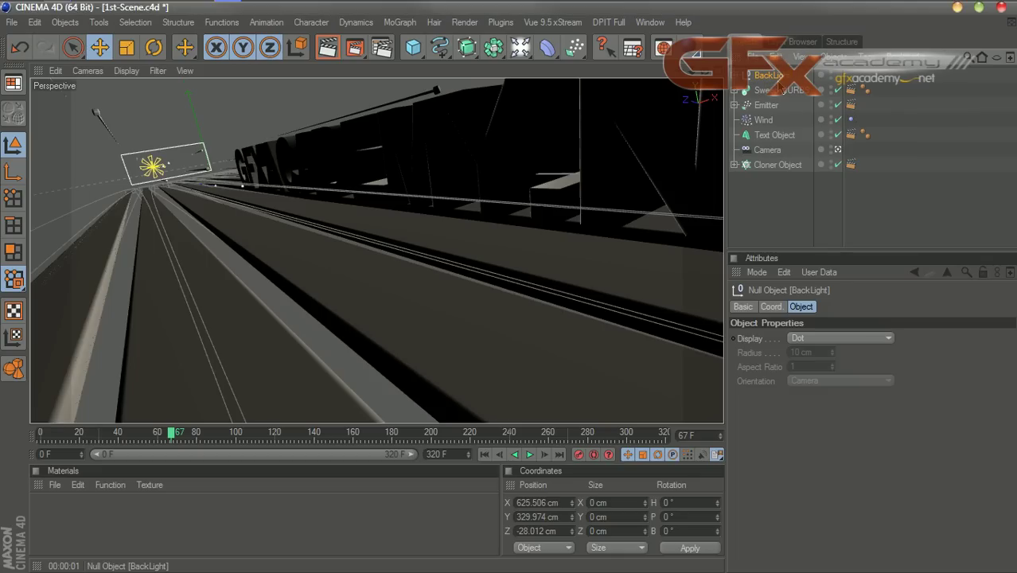
{"action": "left_click", "coordinate": [779, 200]}
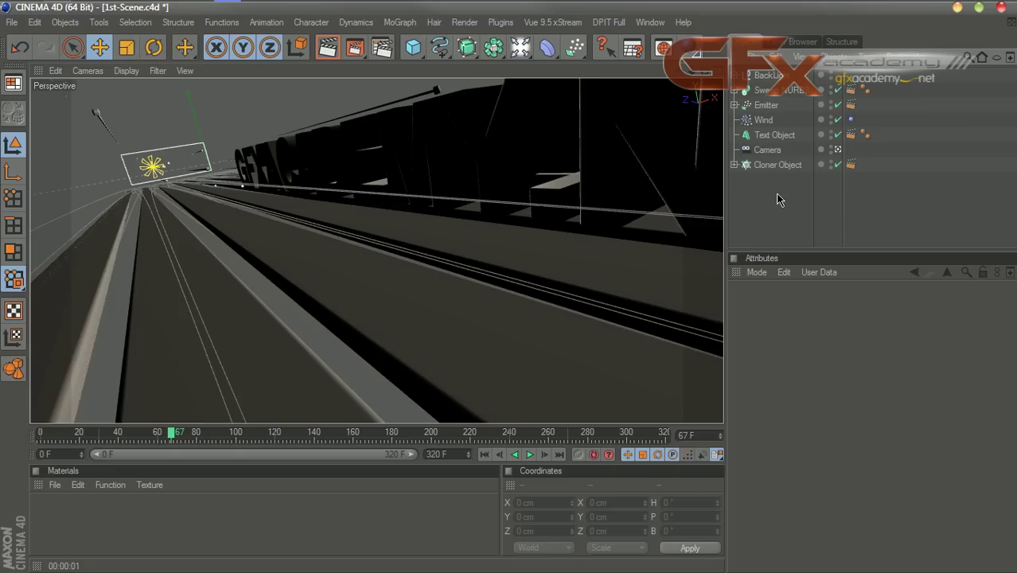
Leave the scene camera view and add a spot light to the scene.
{"action": "left_click", "coordinate": [837, 149]}
{"action": "left_click_drag", "start_coordinate": [704, 70], "coordinate": [705, 131]}
{"action": "left_click_drag", "start_coordinate": [681, 71], "coordinate": [684, 41]}
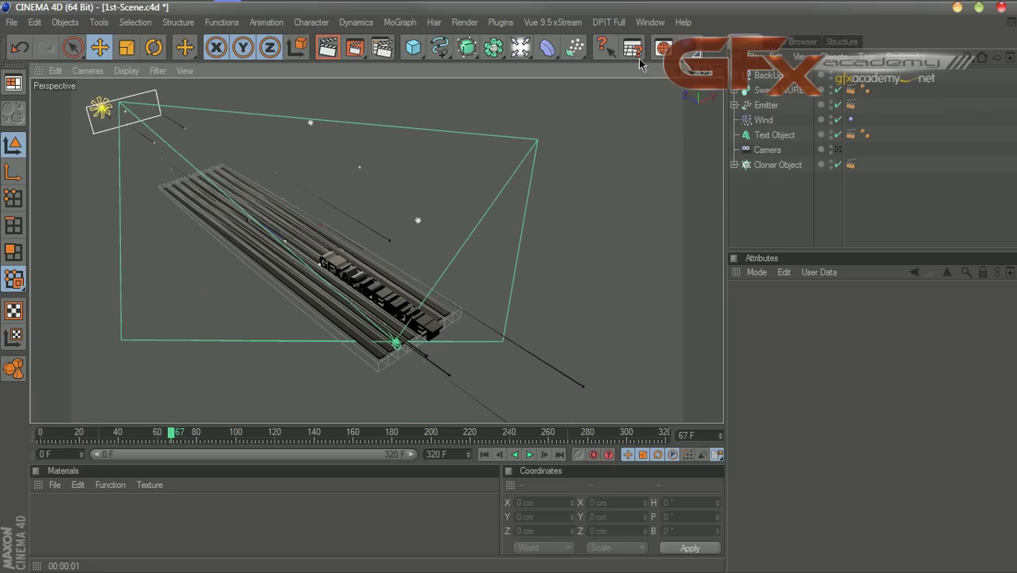
{"action": "left_click_drag", "start_coordinate": [520, 47], "coordinate": [681, 63]}
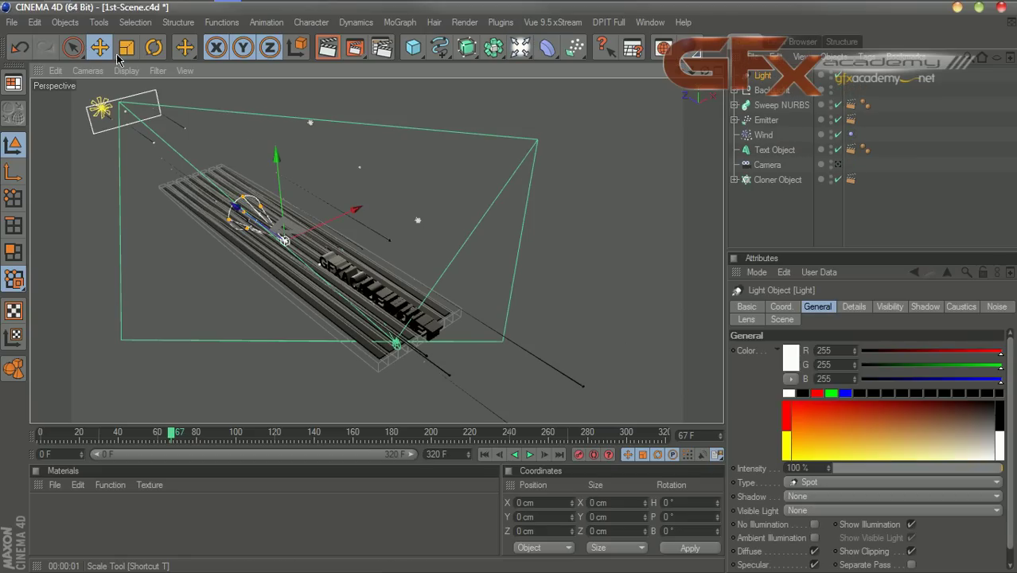
Move the spot light to about X -751, Y 313, Z -2664 cm and turn its heading to about -18.9°.
{"action": "left_click_drag", "start_coordinate": [253, 223], "coordinate": [482, 377]}
{"action": "left_click_drag", "start_coordinate": [675, 70], "coordinate": [682, 33]}
{"action": "left_click_drag", "start_coordinate": [544, 298], "coordinate": [502, 329]}
{"action": "left_click_drag", "start_coordinate": [453, 297], "coordinate": [457, 242]}
{"action": "left_click_drag", "start_coordinate": [388, 280], "coordinate": [442, 316]}
{"action": "left_click_drag", "start_coordinate": [705, 70], "coordinate": [632, 0]}
{"action": "left_click_drag", "start_coordinate": [423, 249], "coordinate": [540, 276]}
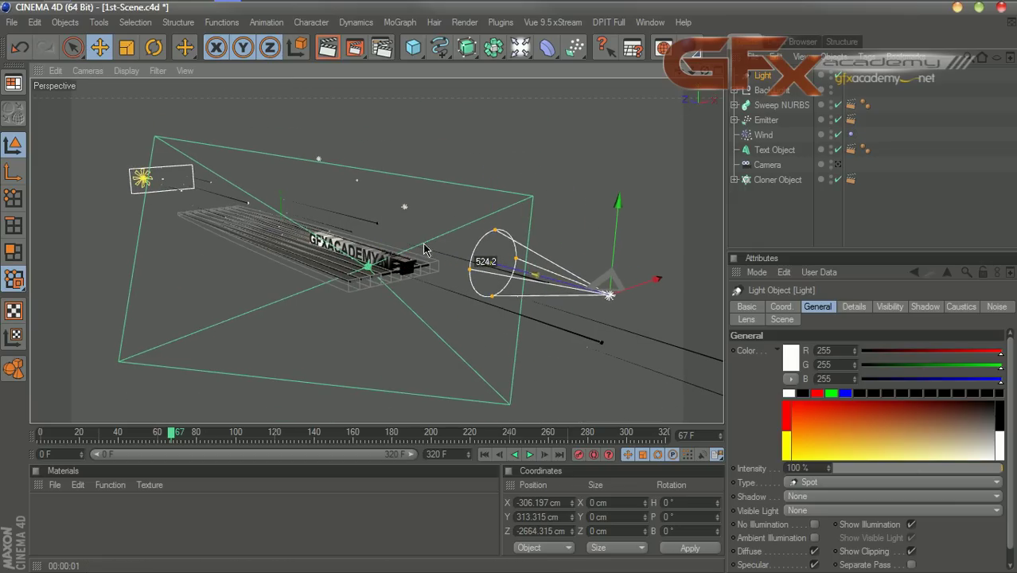
{"action": "left_click_drag", "start_coordinate": [654, 279], "coordinate": [614, 294]}
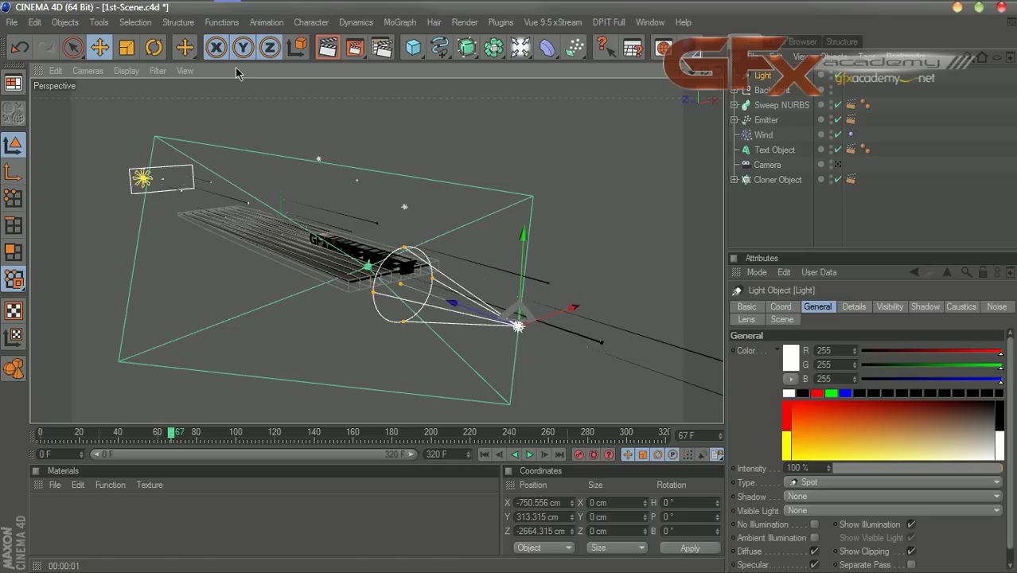
{"action": "key", "text": "r"}
{"action": "left_click_drag", "start_coordinate": [548, 348], "coordinate": [513, 355]}
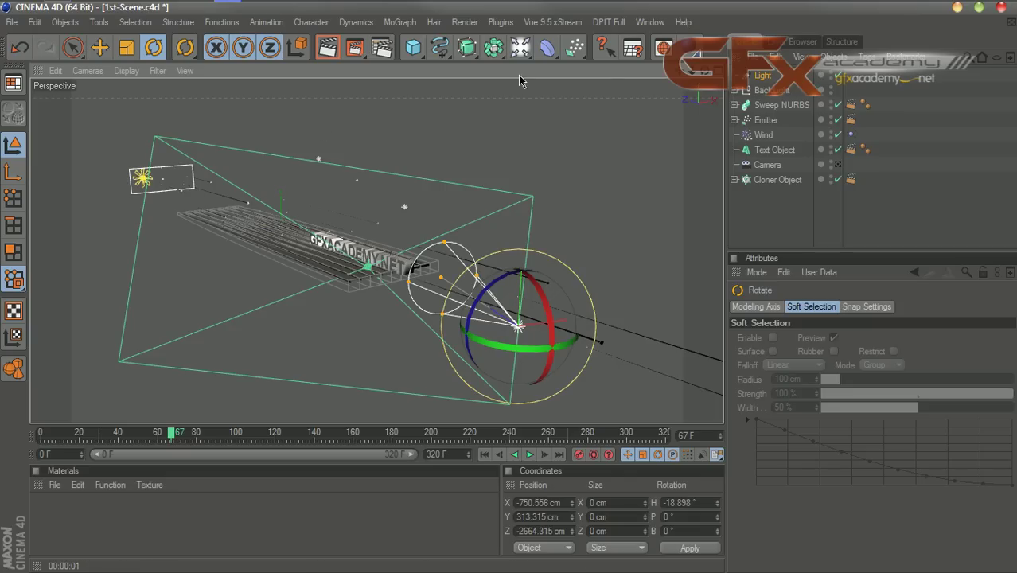
Reposition the spot light at about X -923, Y 510, Z -2696 cm, pitched about -8.8°, with a much wider cone.
{"action": "left_click_drag", "start_coordinate": [708, 70], "coordinate": [581, 250]}
{"action": "mouse_move", "coordinate": [679, 71]}
{"action": "left_mouse_down"}
{"action": "mouse_move", "coordinate": [618, 65]}
{"action": "mouse_move", "coordinate": [694, 76]}
{"action": "mouse_move", "coordinate": [686, 80]}
{"action": "left_mouse_up"}
{"action": "left_click", "coordinate": [100, 46]}
{"action": "left_click_drag", "start_coordinate": [541, 316], "coordinate": [494, 316]}
{"action": "left_click_drag", "start_coordinate": [706, 71], "coordinate": [702, 57]}
{"action": "left_click_drag", "start_coordinate": [478, 303], "coordinate": [473, 212], "text": "alt"}
{"action": "left_click_drag", "start_coordinate": [412, 251], "coordinate": [413, 186]}
{"action": "left_click_drag", "start_coordinate": [382, 237], "coordinate": [422, 205]}
{"action": "key", "text": "r"}
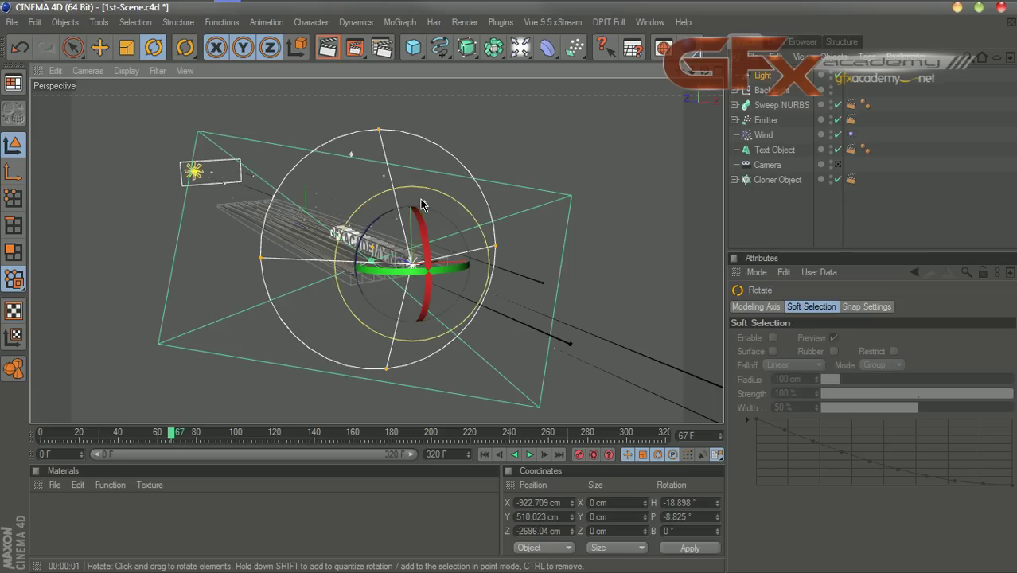
Rename the spot light to KeyLight and render a preview through the scene camera.
{"action": "left_click", "coordinate": [764, 77]}
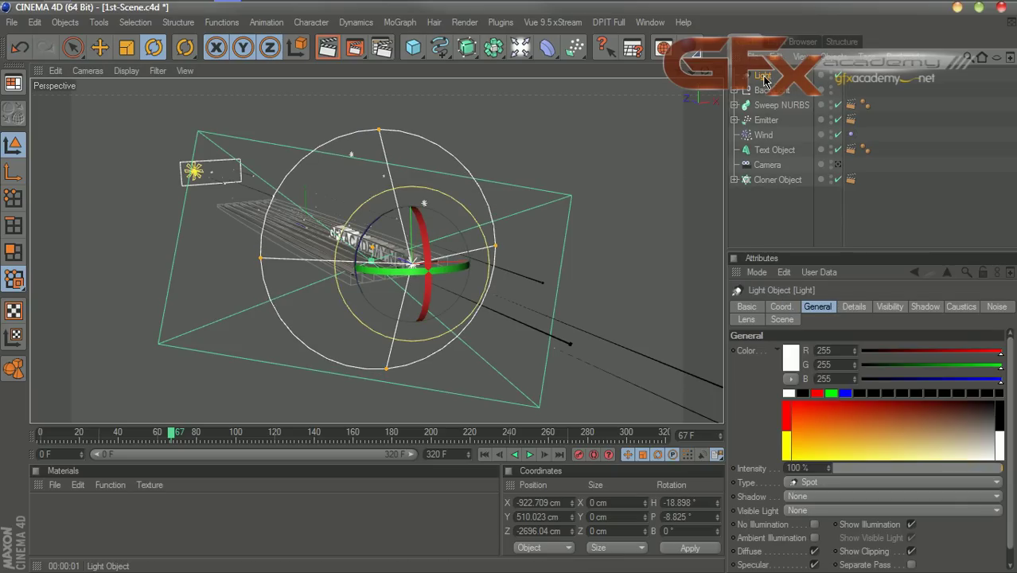
{"action": "type", "text": "K"}
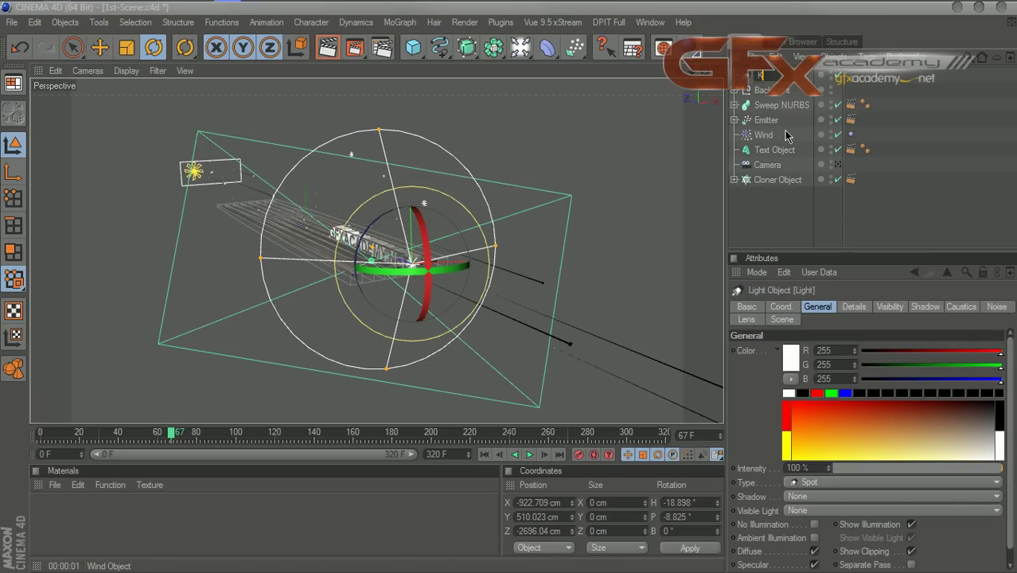
{"action": "type", "text": "eyLight"}
{"action": "key", "text": "Return"}
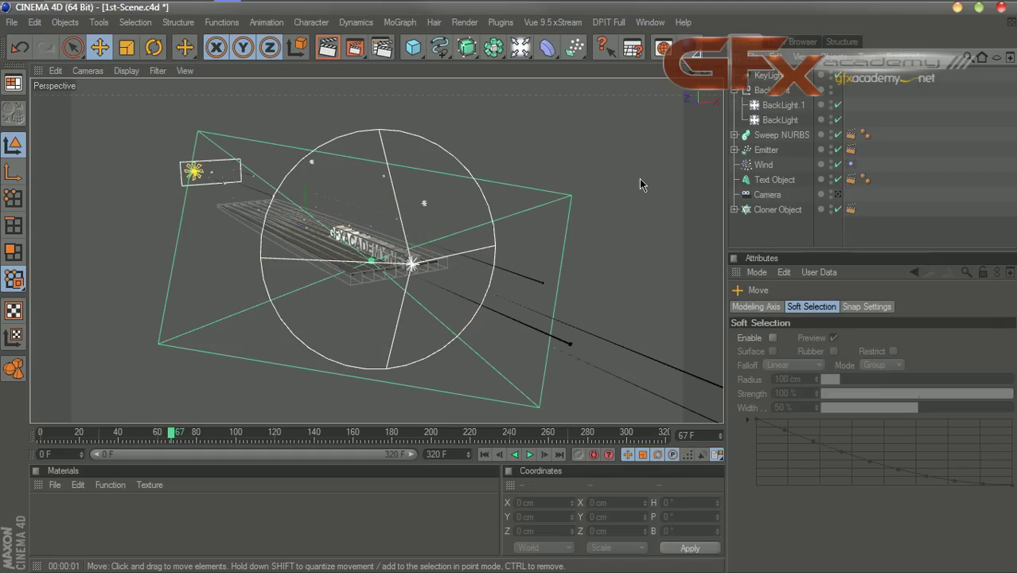
{"action": "left_click", "coordinate": [838, 195]}
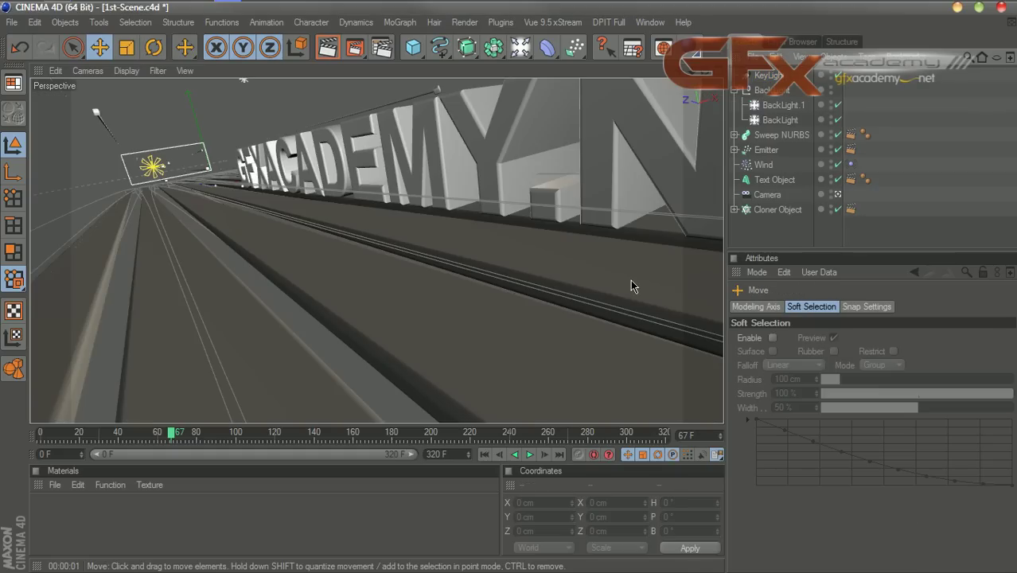
{"action": "left_click", "coordinate": [327, 47]}
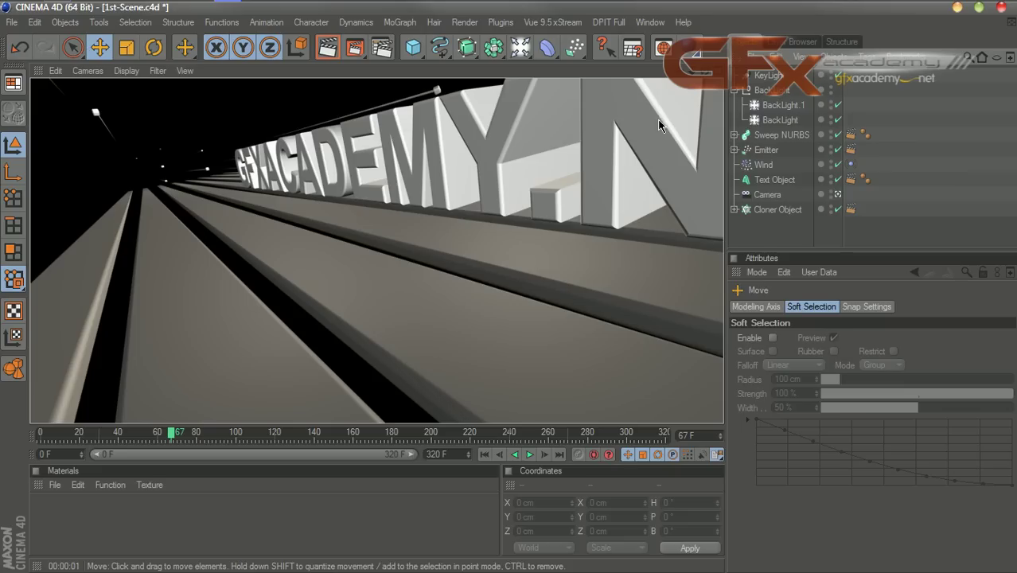
Set both back lights' colour to a pale blue of R 218, G 239, B 255 and render a preview.
{"action": "left_click", "coordinate": [780, 121]}
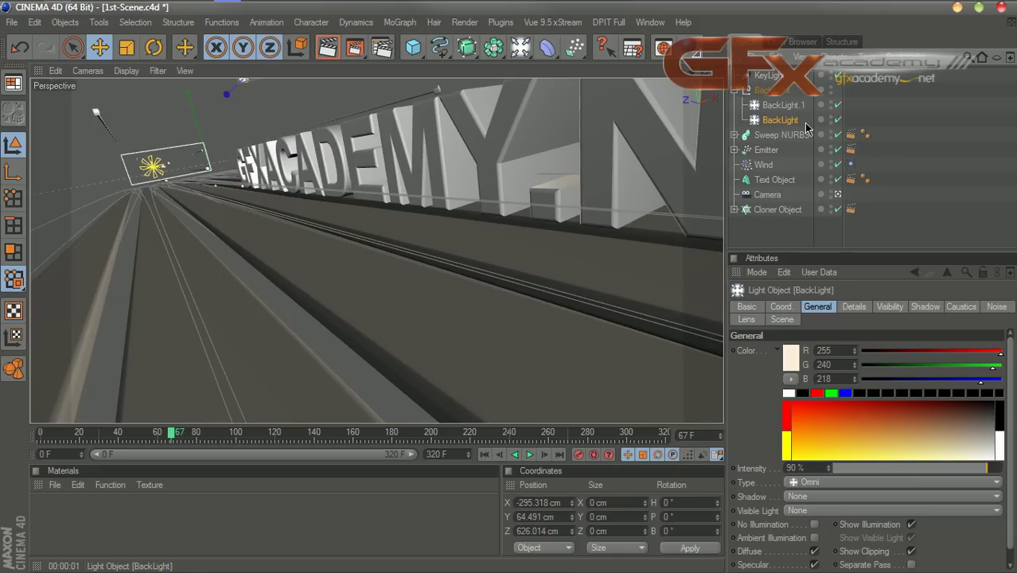
{"action": "left_click_drag", "start_coordinate": [807, 120], "coordinate": [762, 99]}
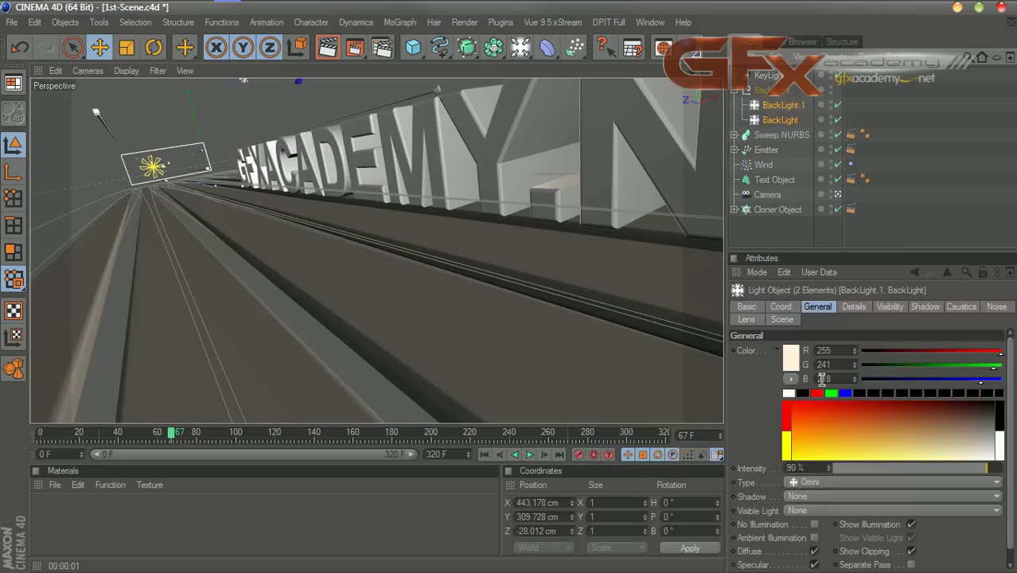
{"action": "left_click", "coordinate": [798, 353]}
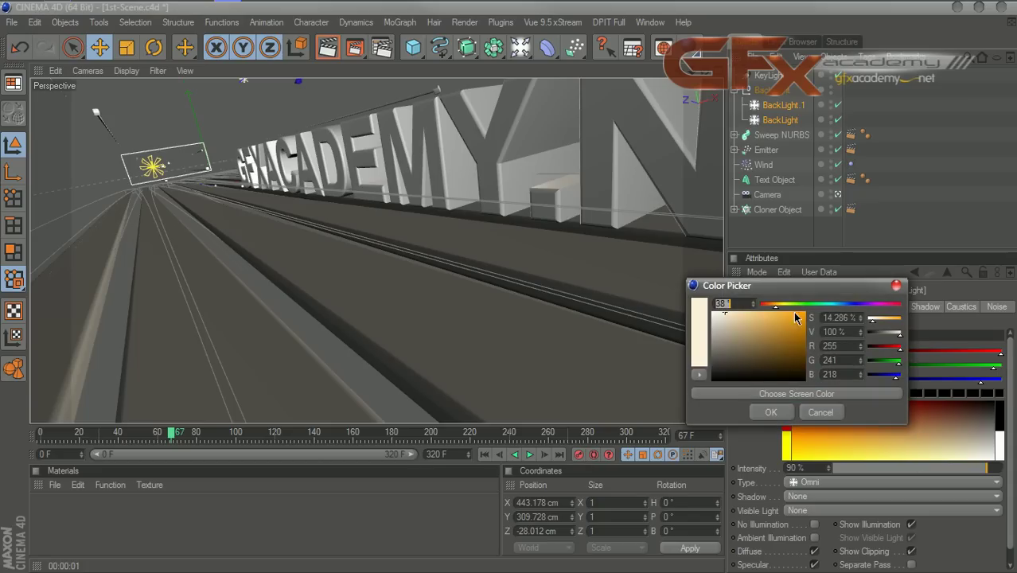
{"action": "left_click", "coordinate": [840, 307]}
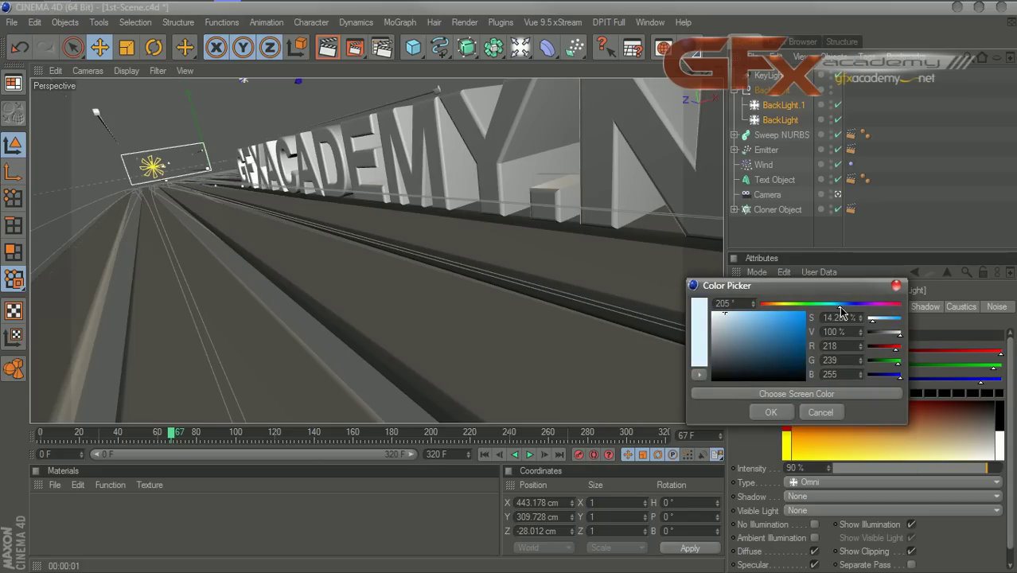
{"action": "left_click", "coordinate": [770, 413]}
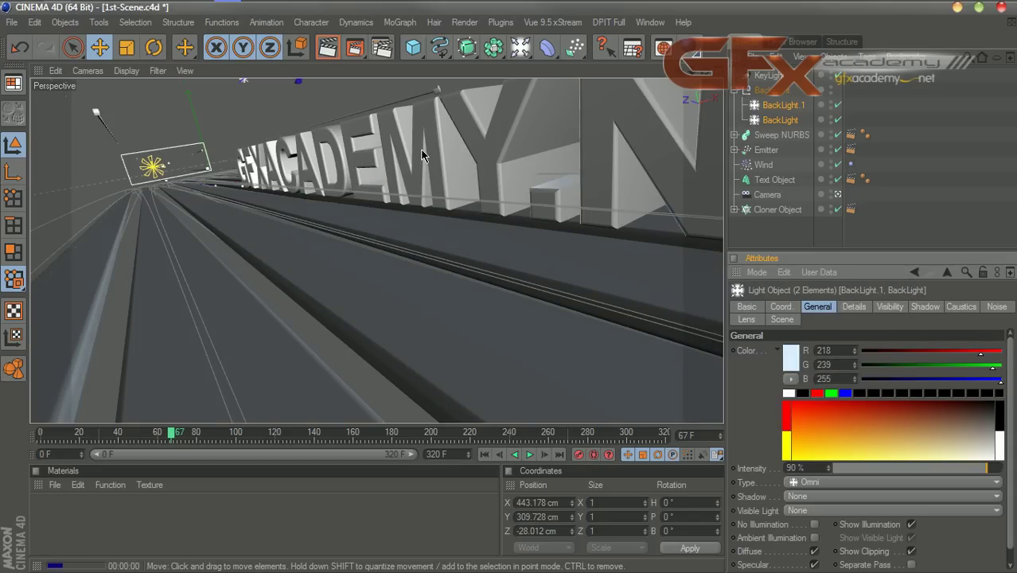
{"action": "key", "text": "ctrl+r"}
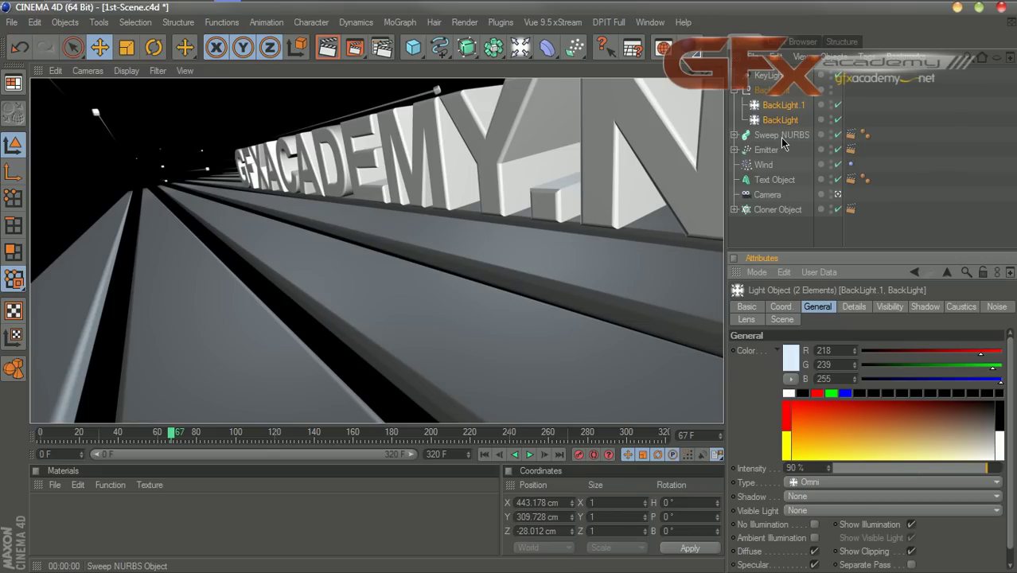
{"action": "left_click", "coordinate": [780, 120]}
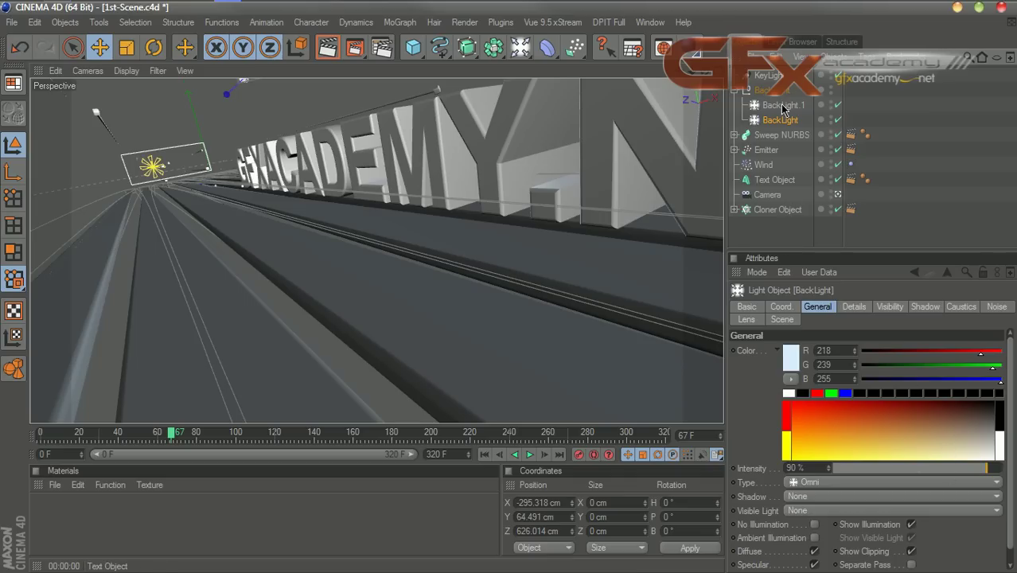
{"action": "left_click", "coordinate": [773, 77]}
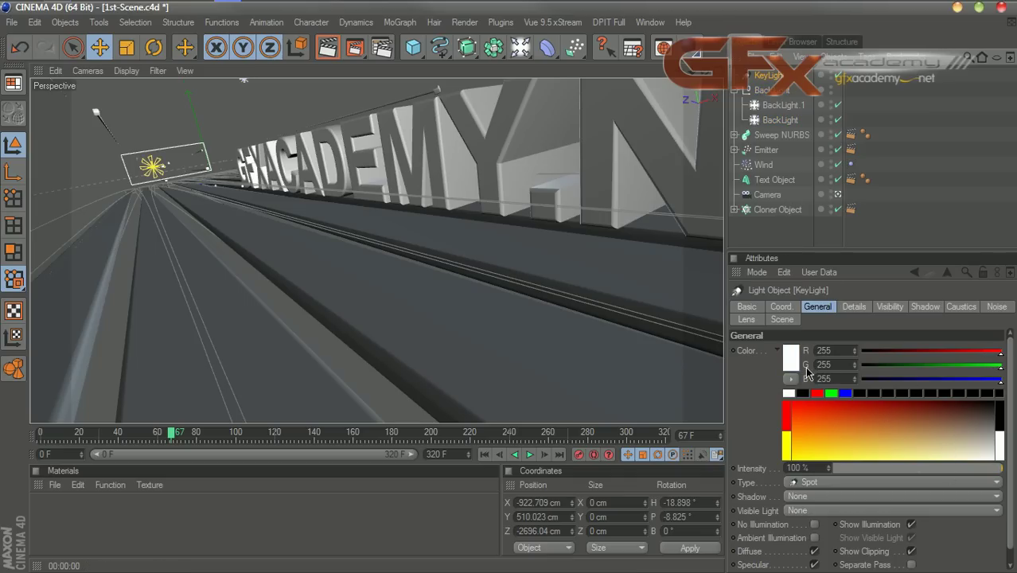
{"action": "left_click", "coordinate": [796, 359]}
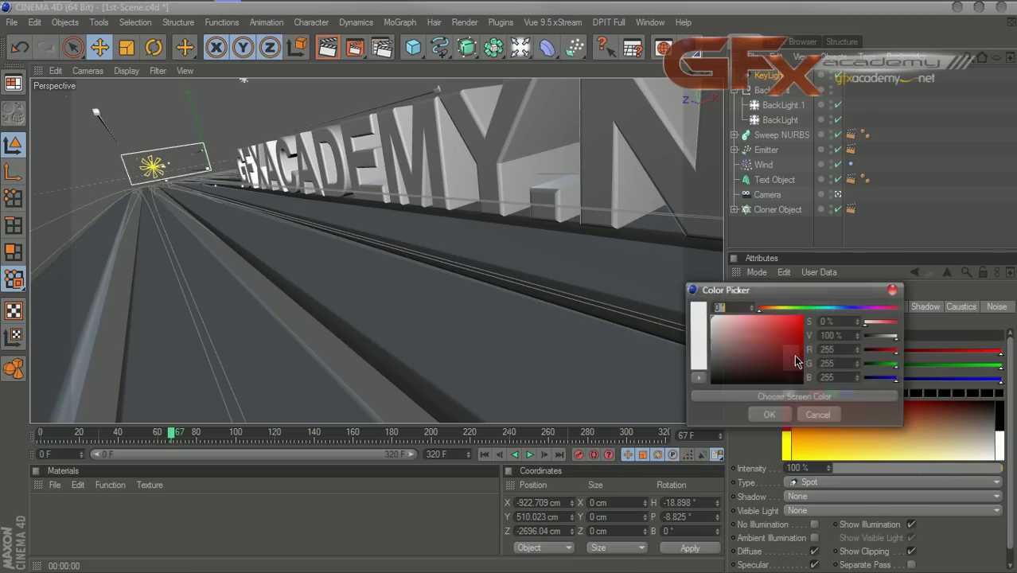
{"action": "left_click", "coordinate": [771, 415]}
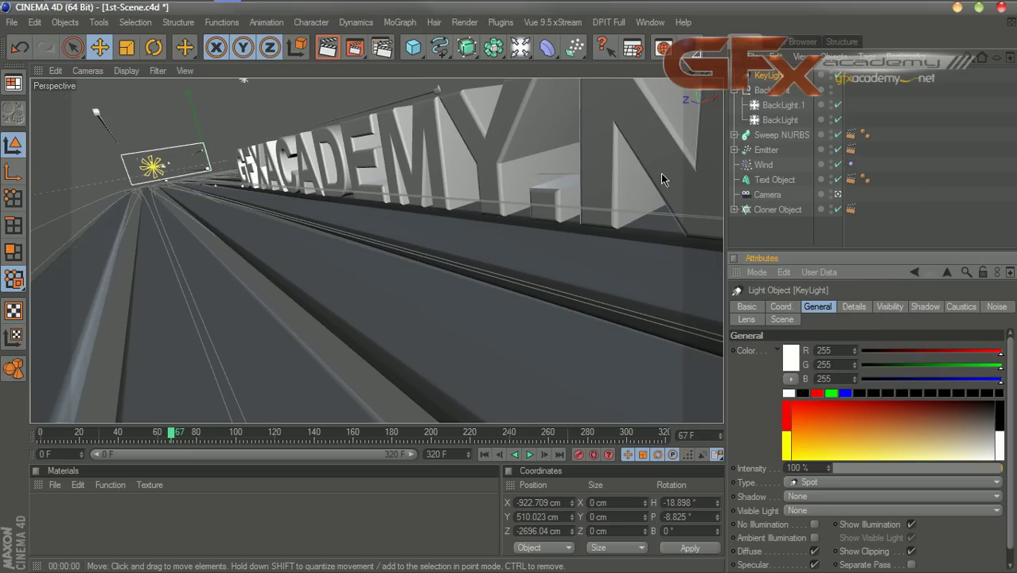
Add a second spot light and leave the scene camera view for an overview of the scene.
{"action": "left_click", "coordinate": [515, 50]}
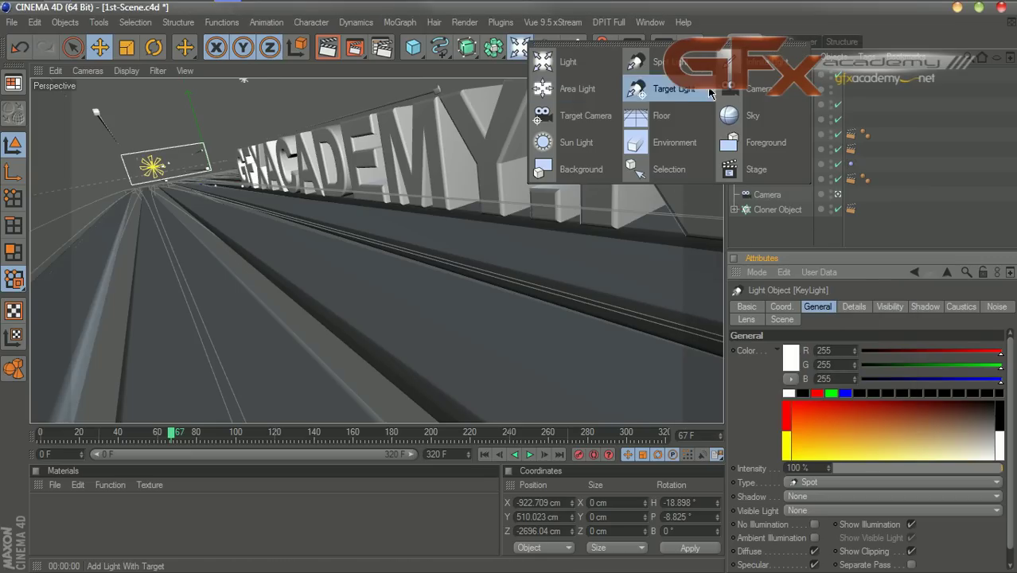
{"action": "left_click", "coordinate": [657, 88]}
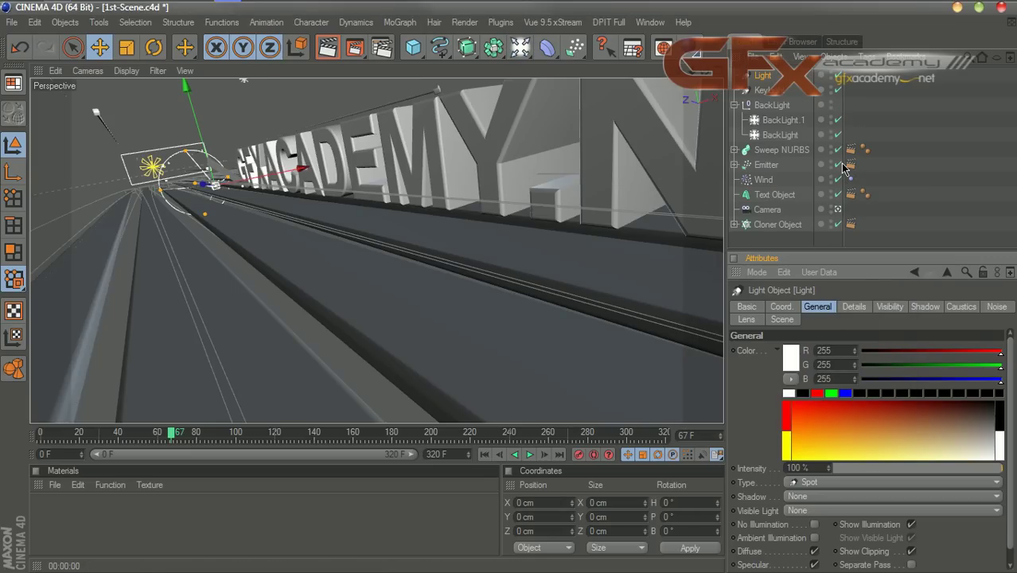
{"action": "left_click", "coordinate": [838, 210]}
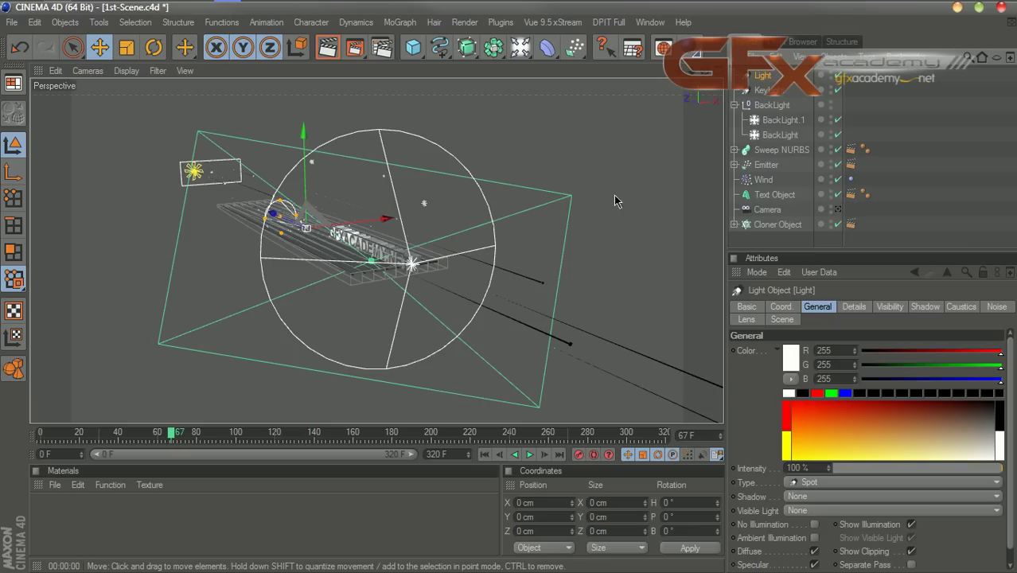
{"action": "left_click_drag", "start_coordinate": [705, 70], "coordinate": [785, 119]}
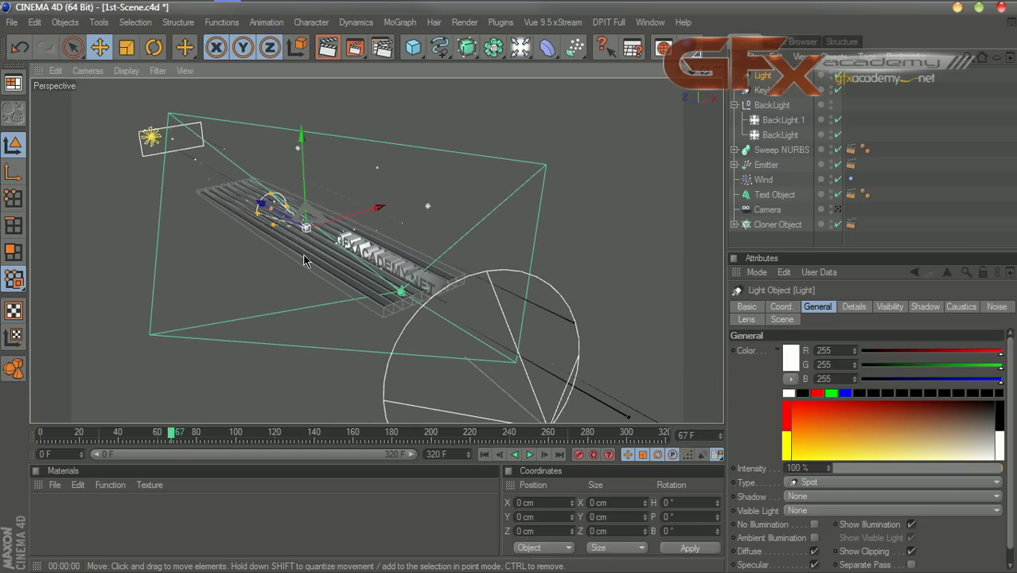
Move the second spot light to about X -1113, Y 405, Z -1926 cm and turn its heading to about -48.9°.
{"action": "left_click_drag", "start_coordinate": [261, 205], "coordinate": [509, 341]}
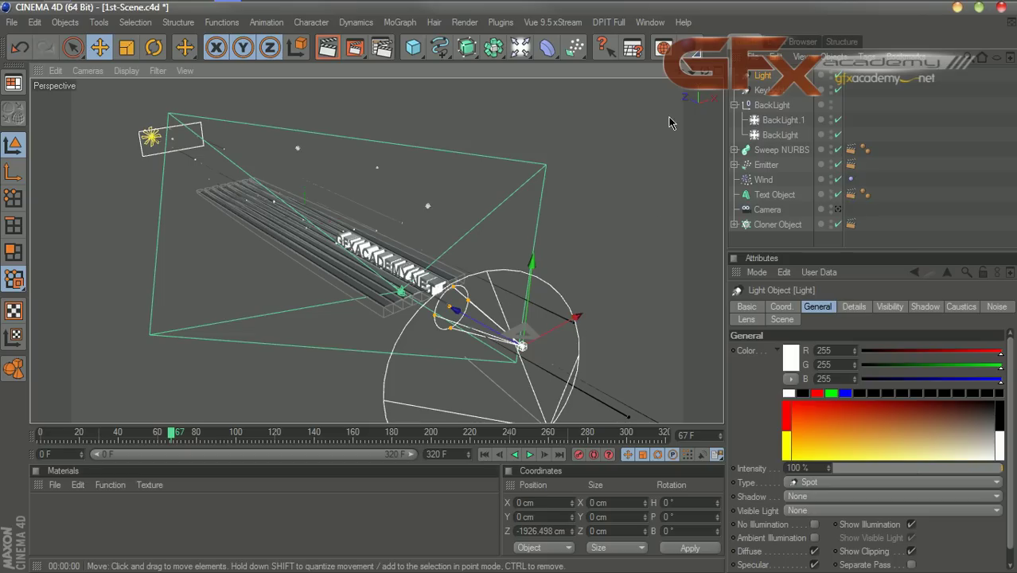
{"action": "left_click_drag", "start_coordinate": [705, 70], "coordinate": [690, 4]}
{"action": "left_click_drag", "start_coordinate": [593, 260], "coordinate": [394, 331]}
{"action": "left_click_drag", "start_coordinate": [326, 355], "coordinate": [325, 296]}
{"action": "left_click", "coordinate": [154, 47]}
{"action": "left_click_drag", "start_coordinate": [315, 350], "coordinate": [343, 344]}
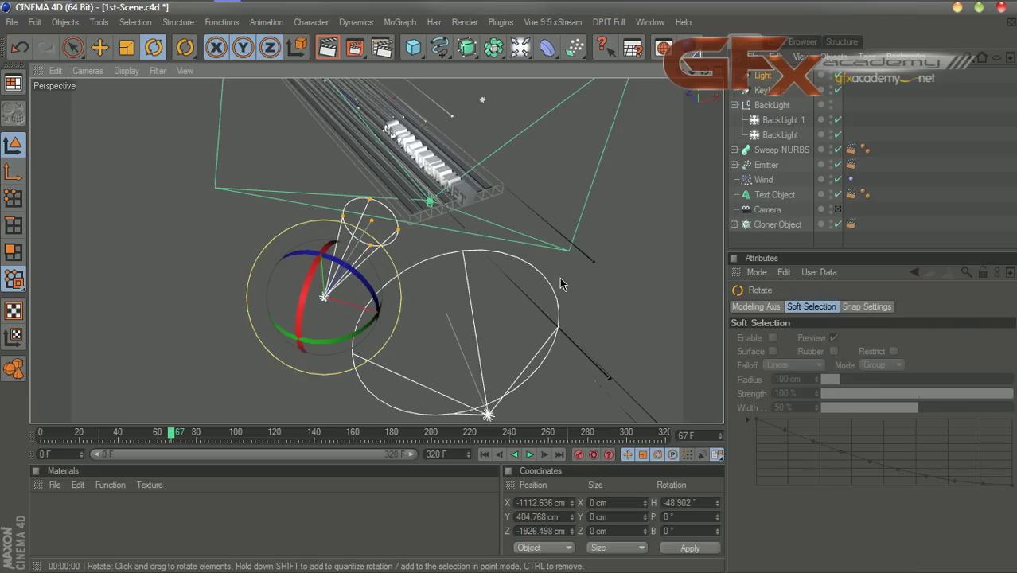
Raise the second spot light and pull it back to about X -1619, Y 916, Z -2369 cm.
{"action": "left_click_drag", "start_coordinate": [704, 71], "coordinate": [699, 32]}
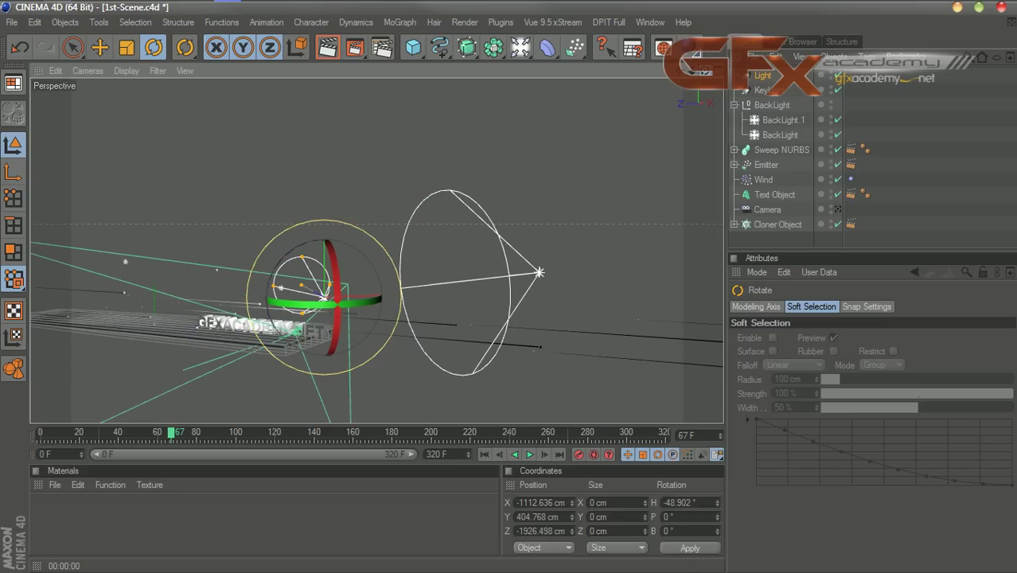
{"action": "left_click", "coordinate": [720, 73]}
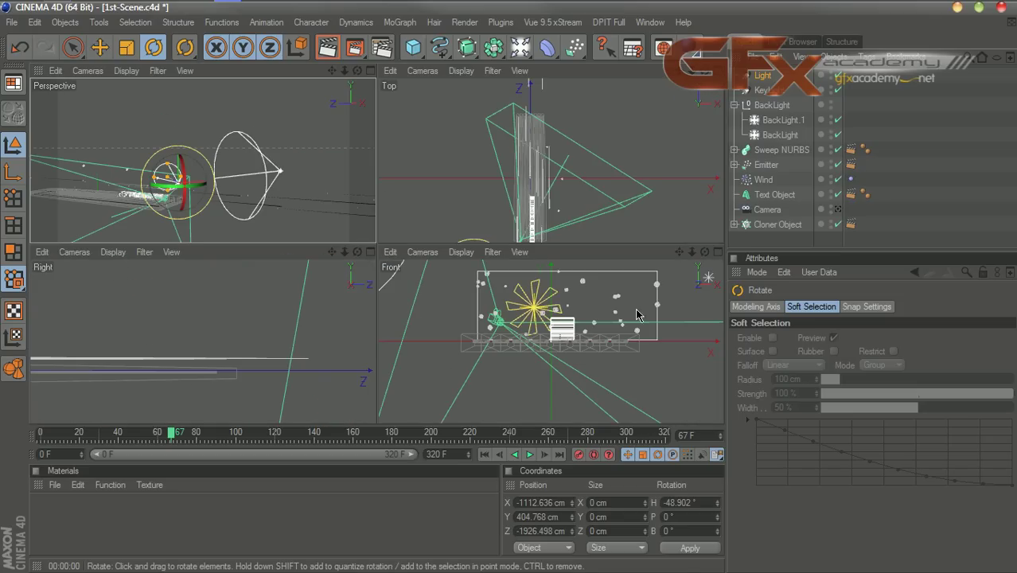
{"action": "left_click", "coordinate": [370, 252]}
{"action": "scroll", "coordinate": [371, 271], "scroll_direction": "down", "scroll_amount": 5}
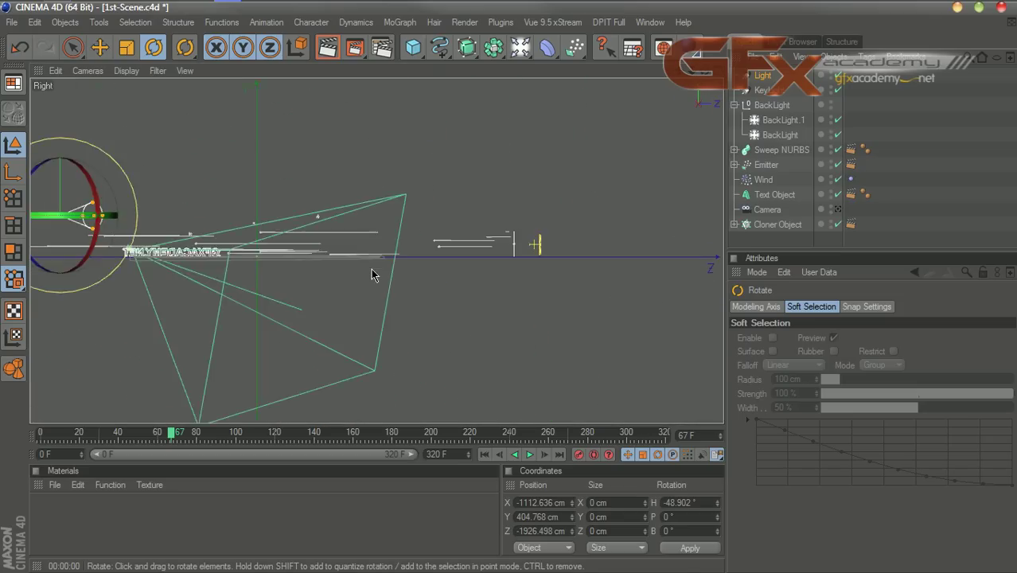
{"action": "left_click_drag", "start_coordinate": [681, 70], "coordinate": [862, 144]}
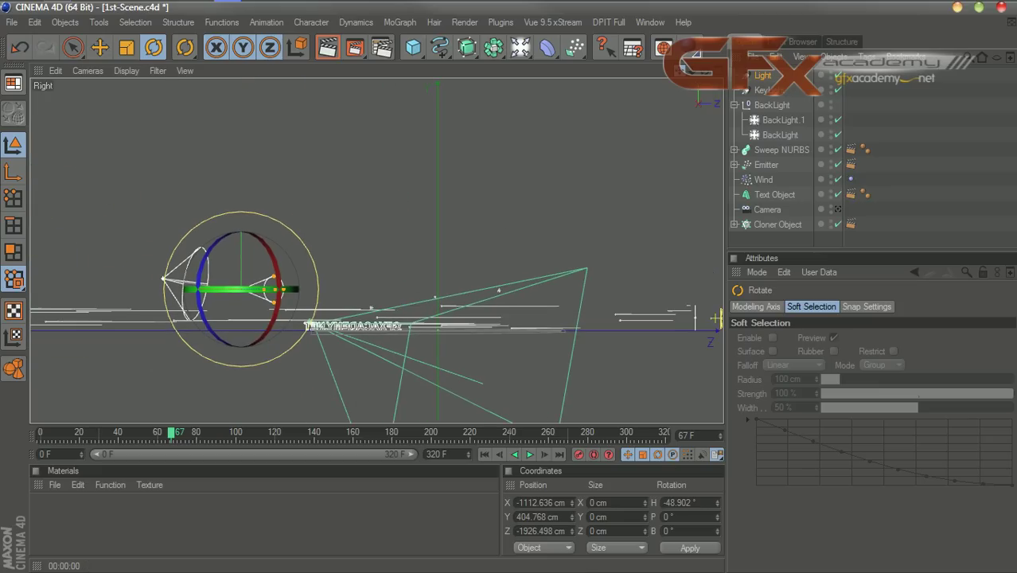
{"action": "left_click", "coordinate": [103, 53]}
{"action": "left_click_drag", "start_coordinate": [300, 290], "coordinate": [257, 290]}
{"action": "left_click_drag", "start_coordinate": [192, 209], "coordinate": [194, 157]}
{"action": "left_click_drag", "start_coordinate": [206, 221], "coordinate": [207, 222]}
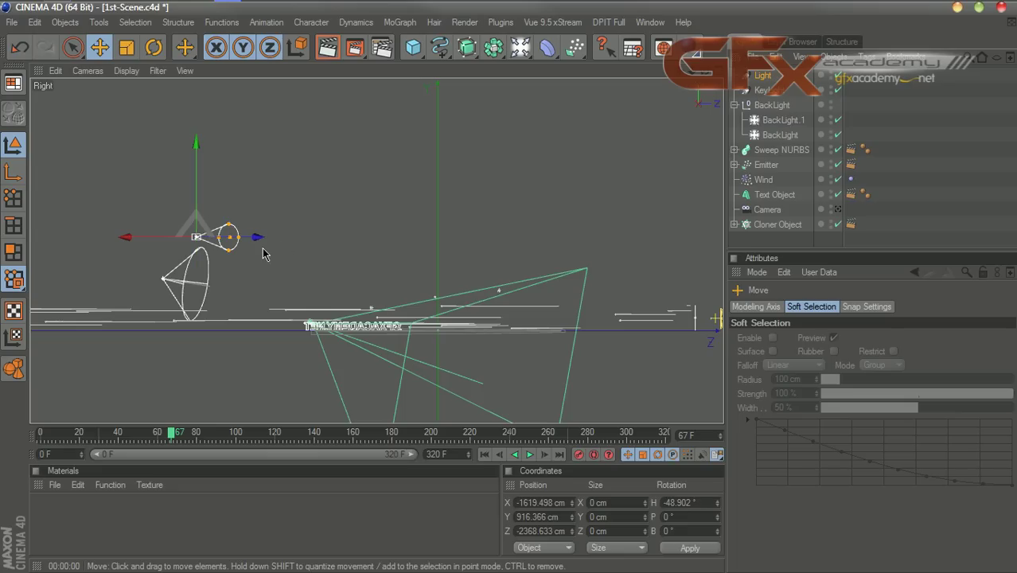
Widen the second spot light's cone considerably and pitch the light to about -13° towards the text.
{"action": "left_click", "coordinate": [717, 71]}
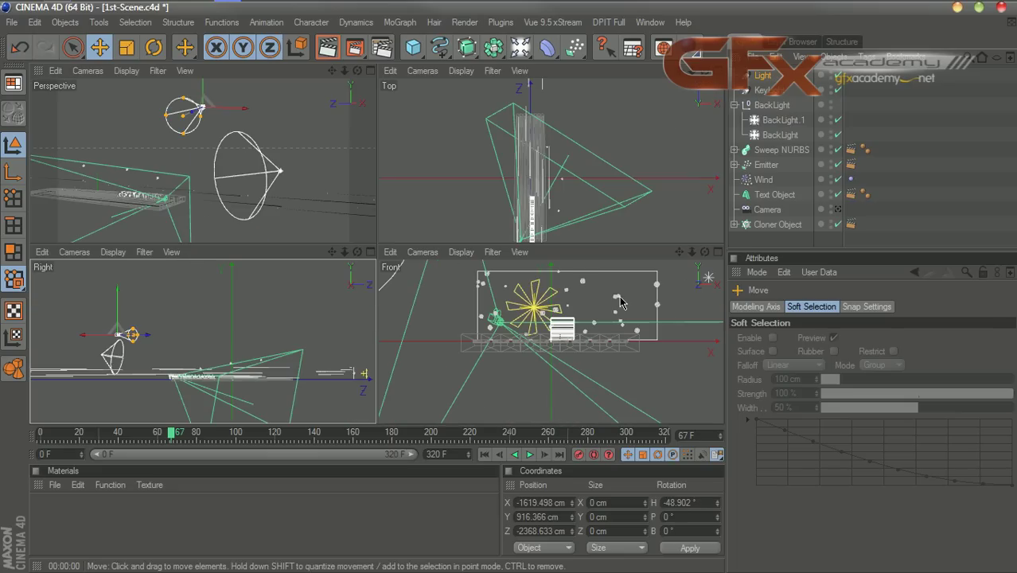
{"action": "scroll", "coordinate": [620, 301], "scroll_direction": "down", "scroll_amount": 5}
{"action": "left_click_drag", "start_coordinate": [679, 253], "coordinate": [817, 323]}
{"action": "left_click_drag", "start_coordinate": [536, 292], "coordinate": [615, 392]}
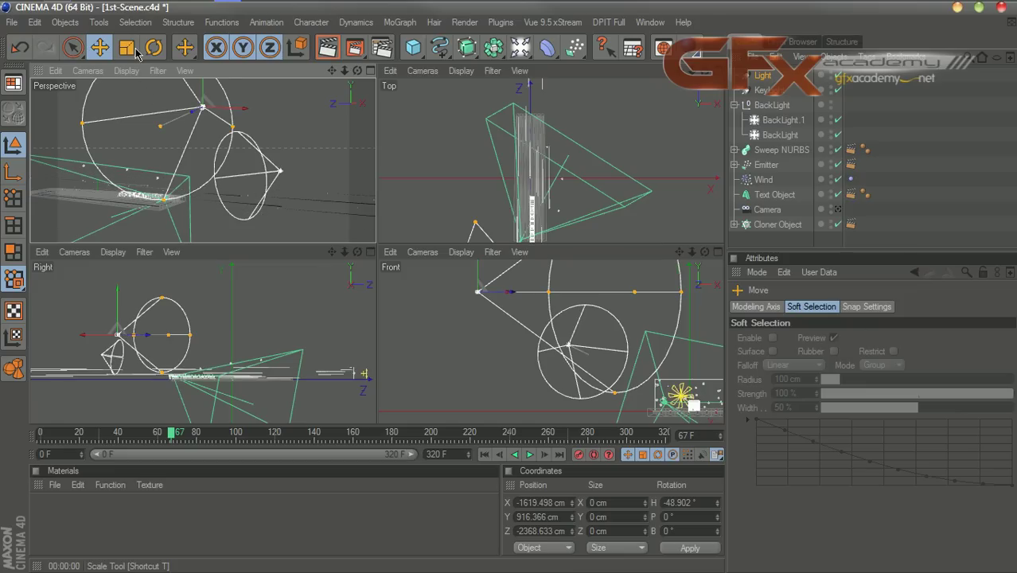
{"action": "left_click", "coordinate": [153, 47]}
{"action": "left_click_drag", "start_coordinate": [213, 123], "coordinate": [212, 118]}
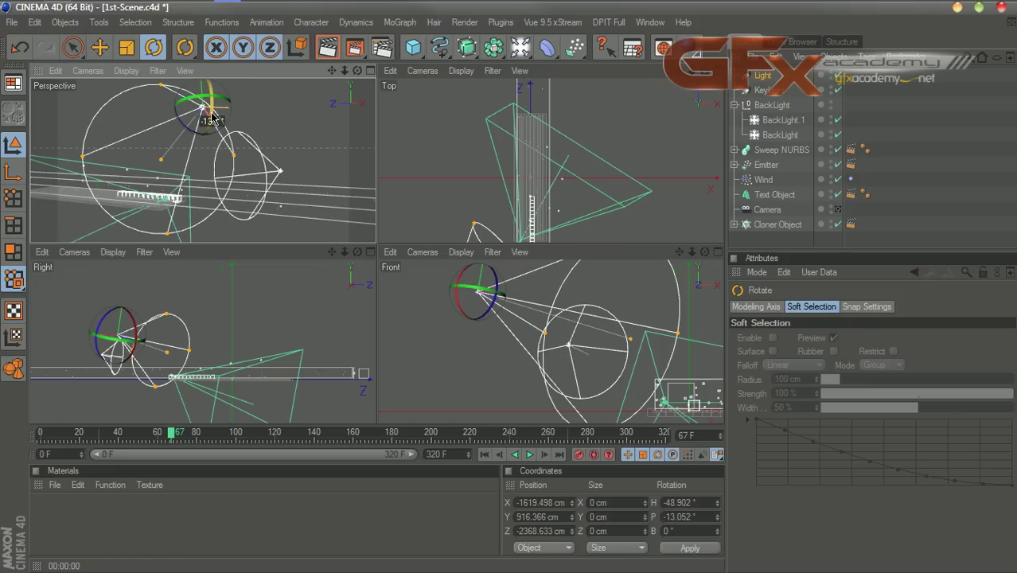
Look through the scene camera and render a preview with the second spot light aimed at the text.
{"action": "left_click", "coordinate": [370, 70]}
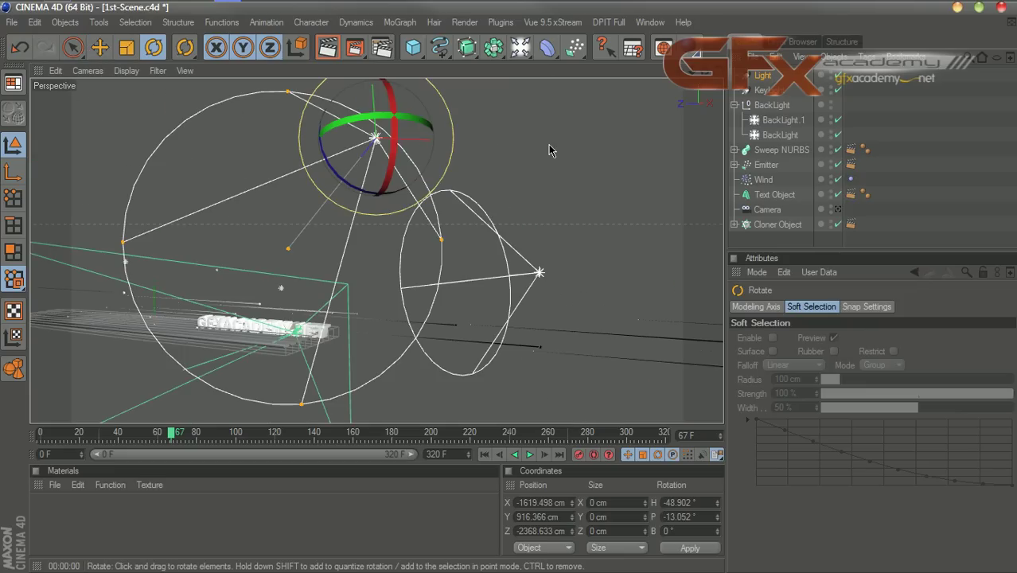
{"action": "left_click", "coordinate": [837, 210]}
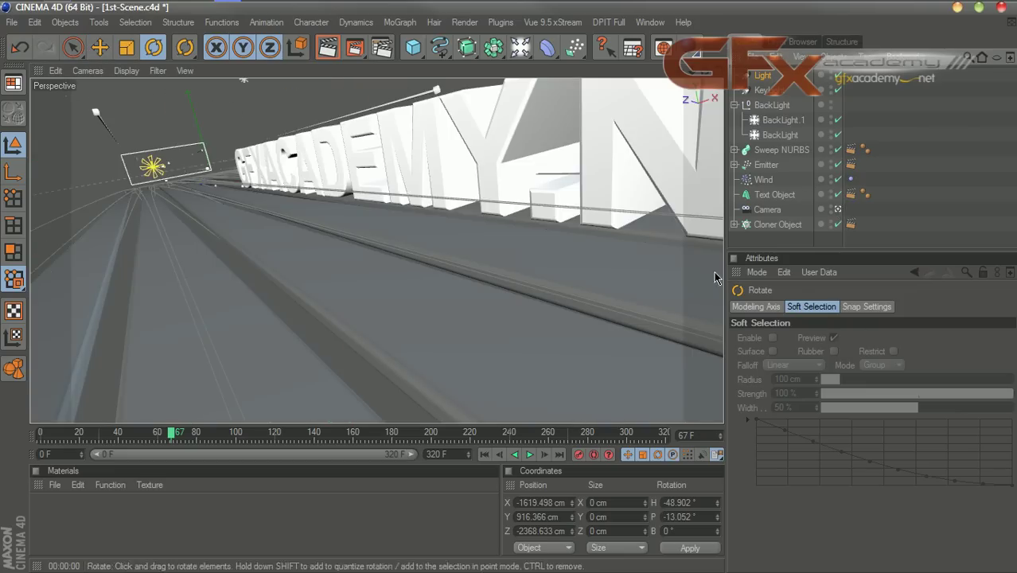
{"action": "left_click", "coordinate": [327, 47]}
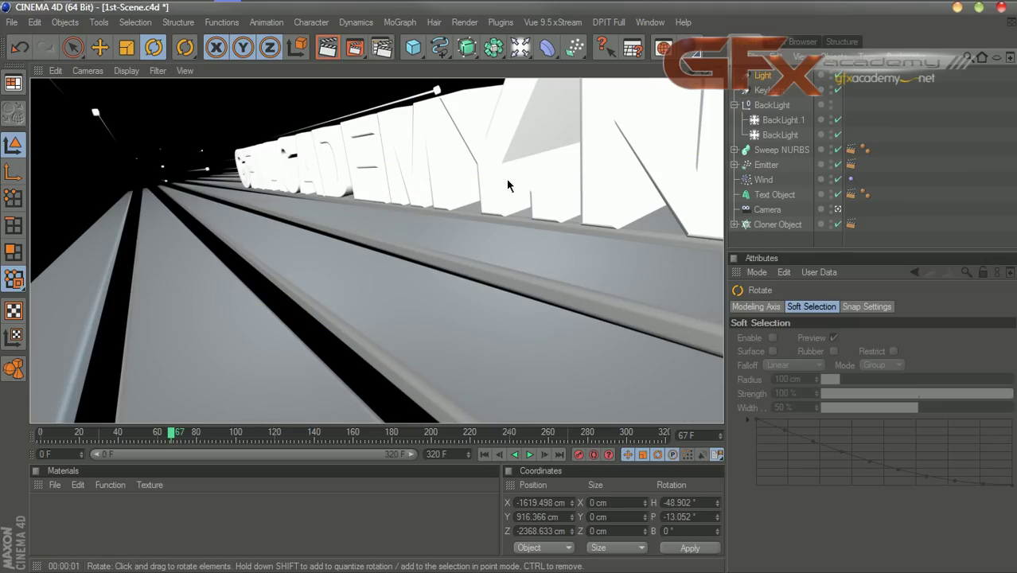
Set the second spot light's intensity to 40% and render a preview.
{"action": "left_click", "coordinate": [763, 77]}
{"action": "left_click", "coordinate": [938, 468]}
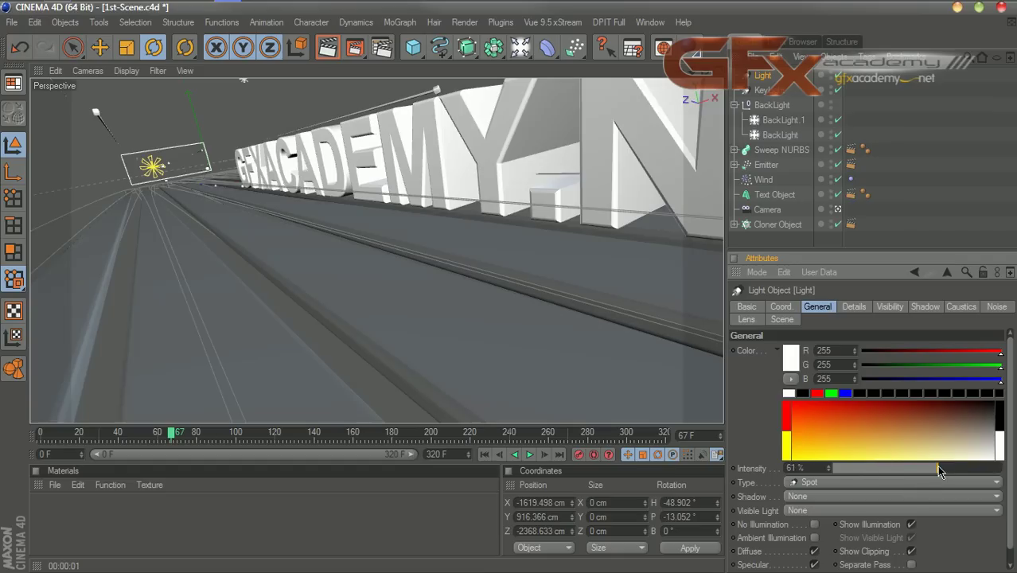
{"action": "left_click_drag", "start_coordinate": [926, 467], "coordinate": [903, 471]}
{"action": "left_click", "coordinate": [328, 48]}
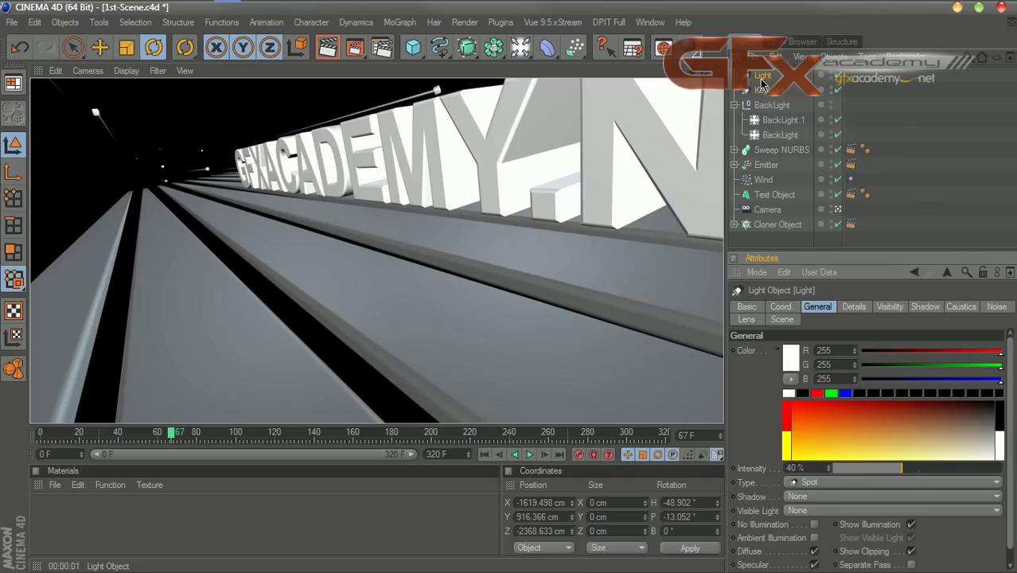
Set the intensity of both BackLight and BackLight.1 to 60% and render a preview.
{"action": "left_click", "coordinate": [784, 119]}
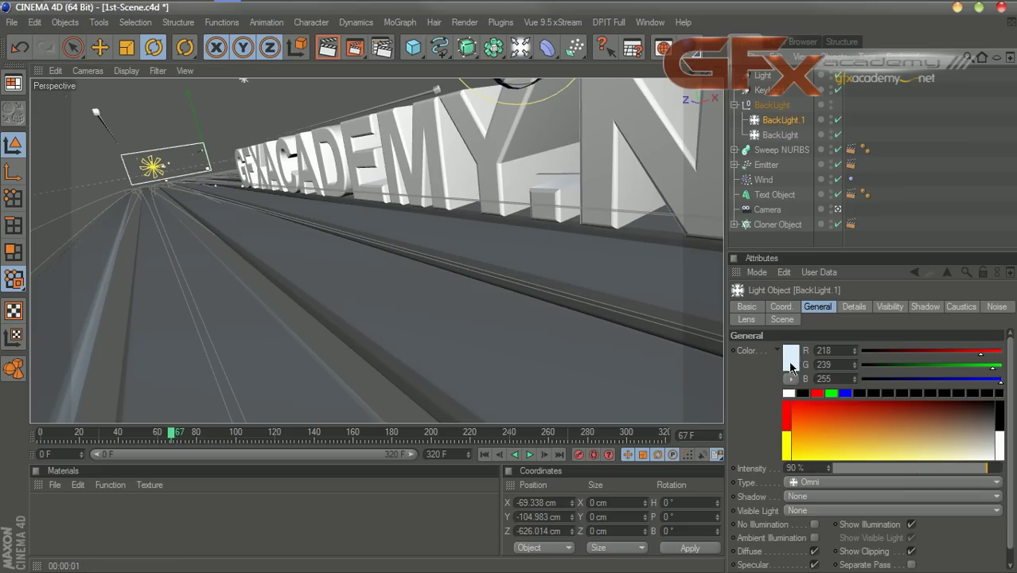
{"action": "left_click", "coordinate": [785, 134]}
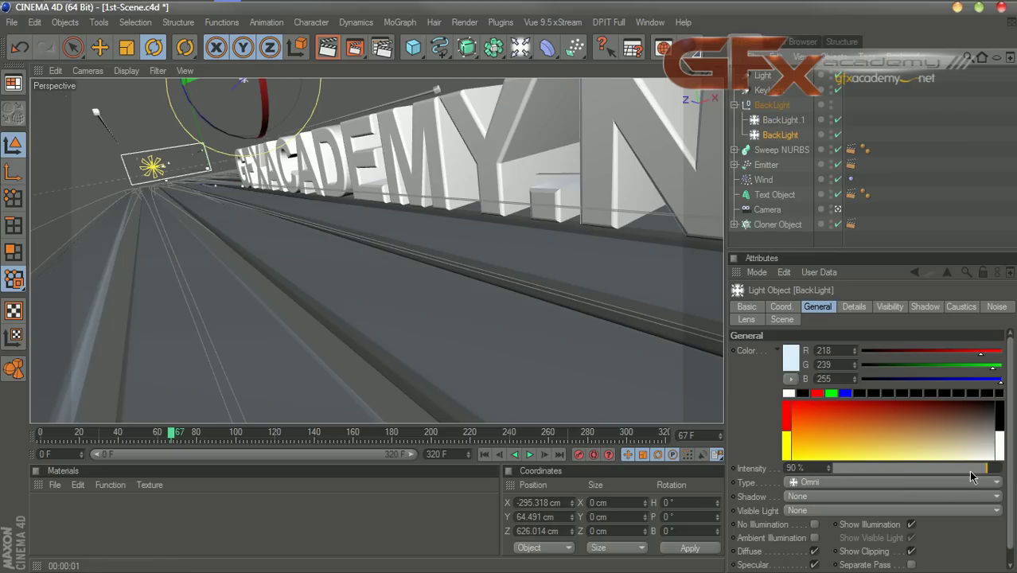
{"action": "left_click_drag", "start_coordinate": [970, 471], "coordinate": [935, 476]}
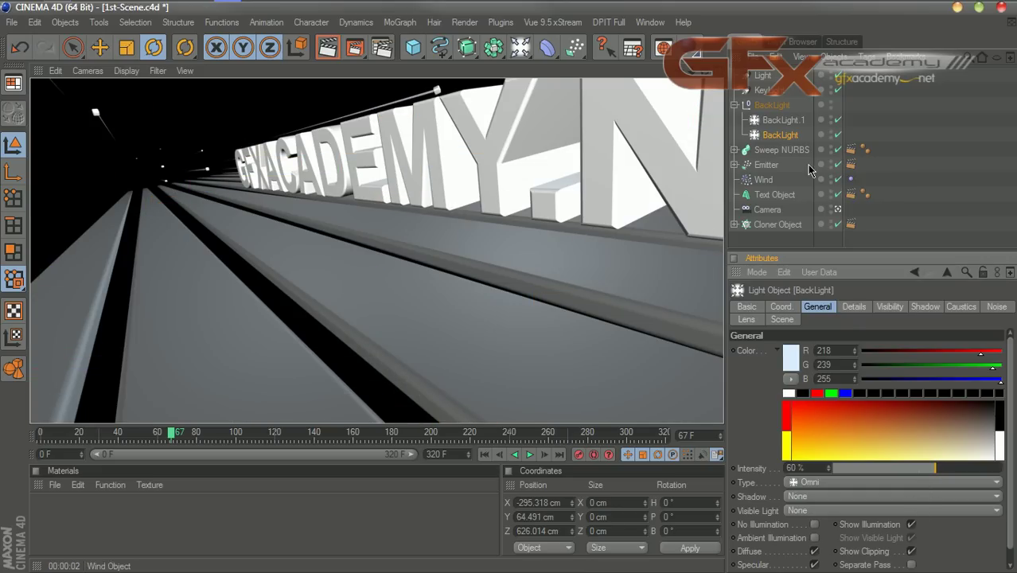
{"action": "left_click", "coordinate": [792, 121]}
{"action": "left_click_drag", "start_coordinate": [956, 473], "coordinate": [941, 473]}
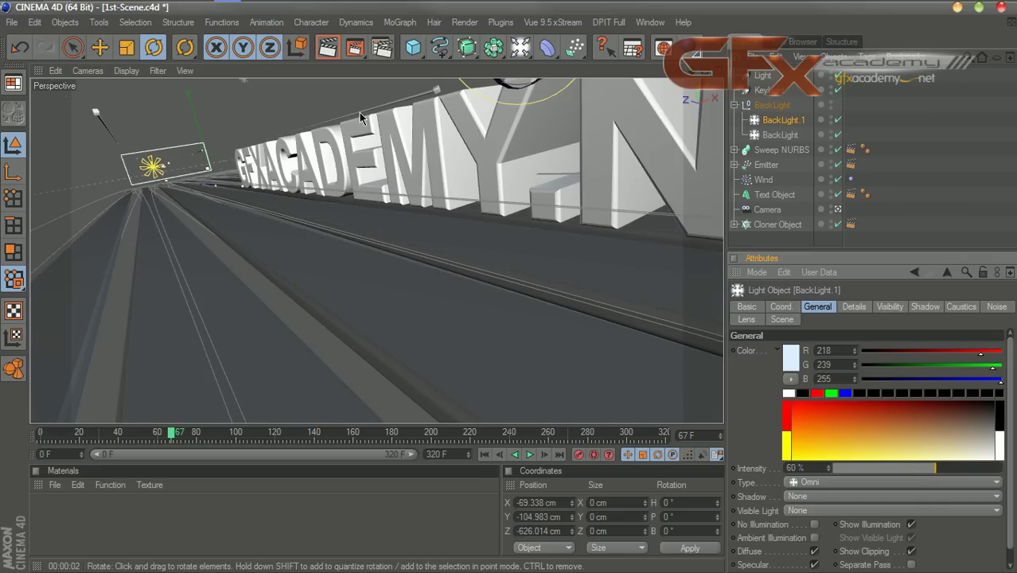
{"action": "left_click", "coordinate": [331, 50]}
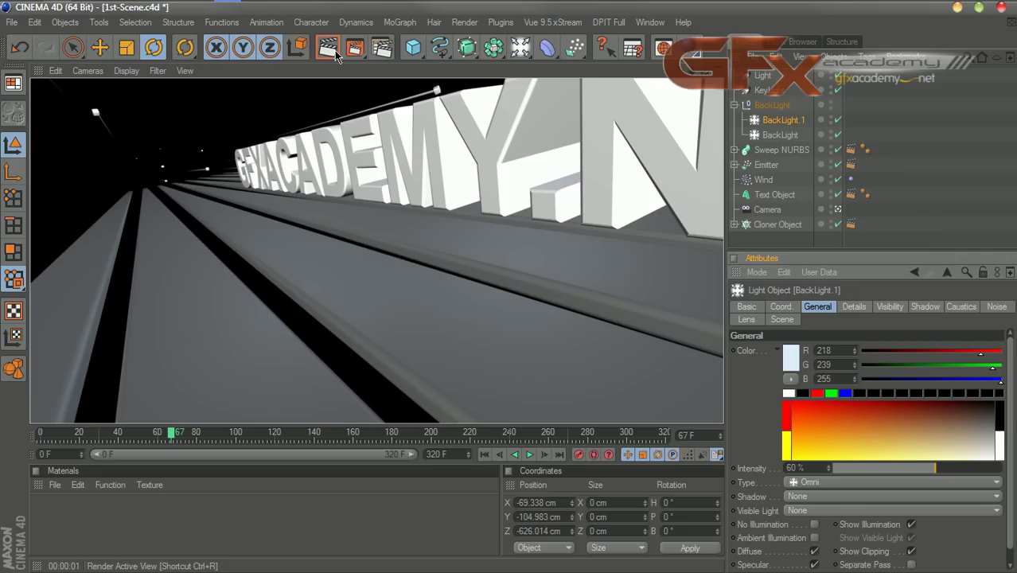
Set the second spot light's colour to a very pale blue of R 236, G 244, B 255 and render a preview.
{"action": "left_click", "coordinate": [763, 76]}
{"action": "left_click", "coordinate": [798, 373]}
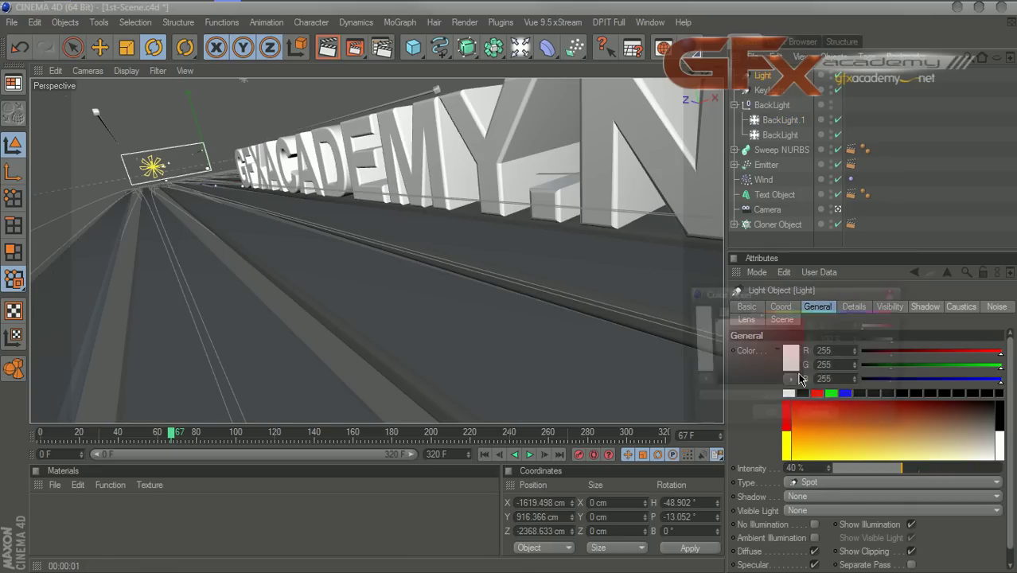
{"action": "left_click", "coordinate": [842, 313]}
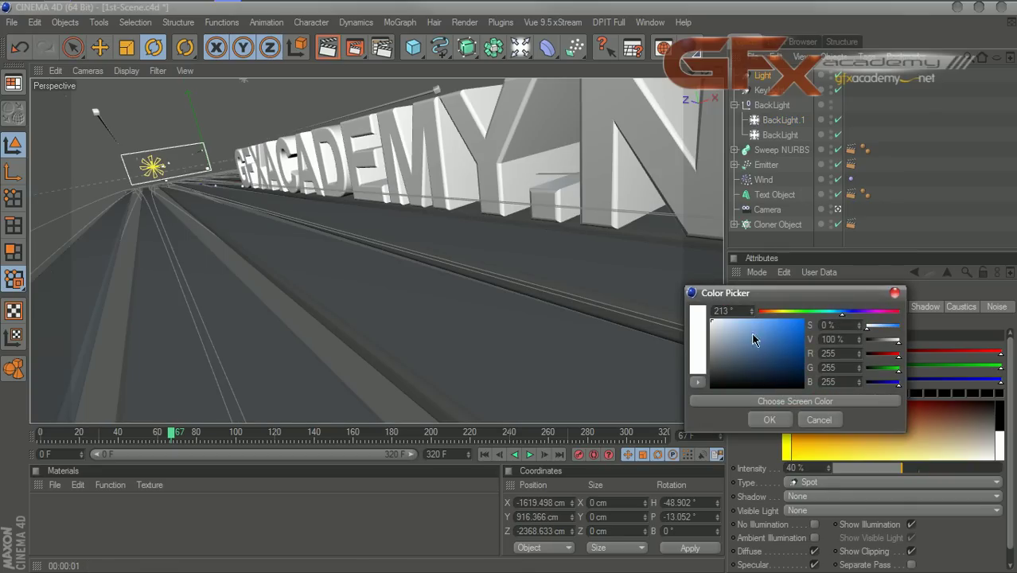
{"action": "left_click_drag", "start_coordinate": [718, 322], "coordinate": [716, 320]}
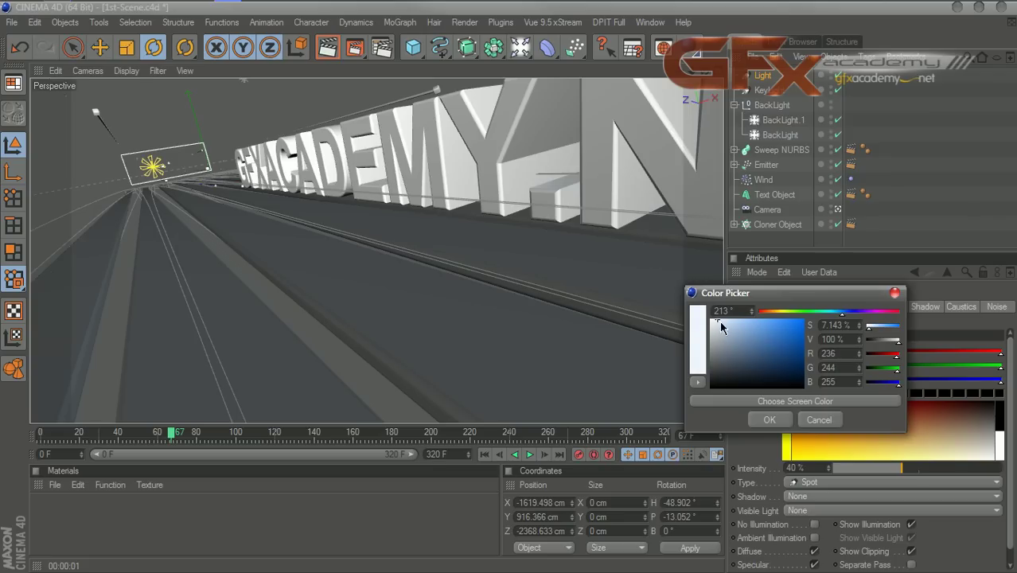
{"action": "left_click", "coordinate": [766, 421]}
{"action": "left_click", "coordinate": [327, 50]}
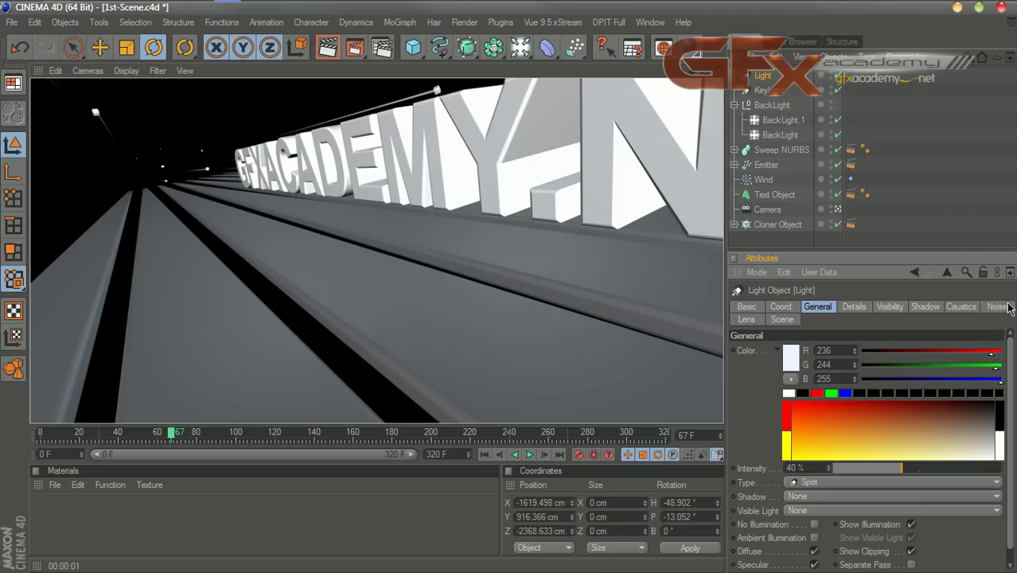
Group Light, KeyLight and the BackLight null under a new null named 3P-Light and clear the selection.
{"action": "left_click", "coordinate": [735, 105]}
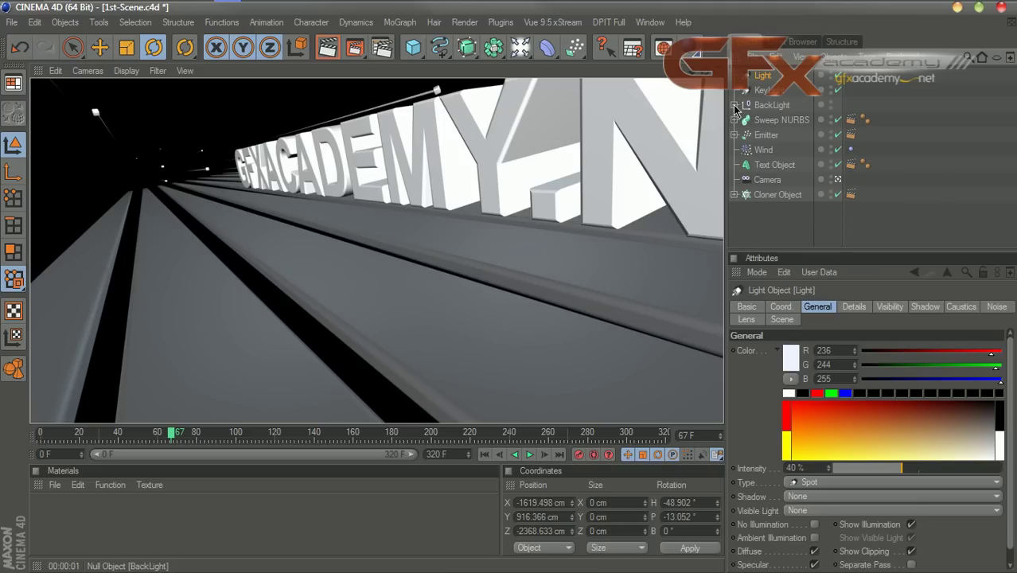
{"action": "left_click", "coordinate": [792, 82]}
{"action": "left_click_drag", "start_coordinate": [784, 72], "coordinate": [756, 102]}
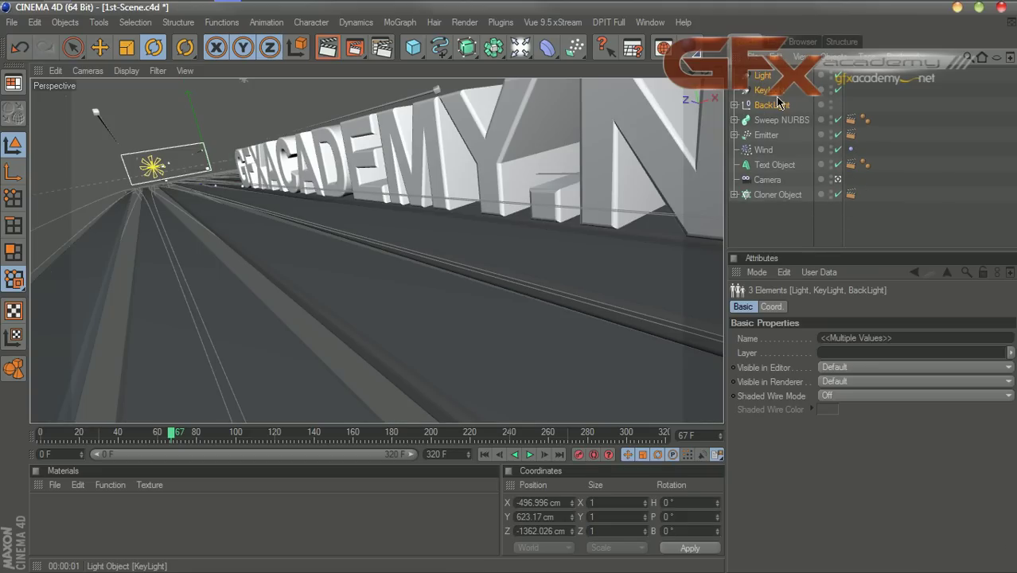
{"action": "key", "text": "alt+g"}
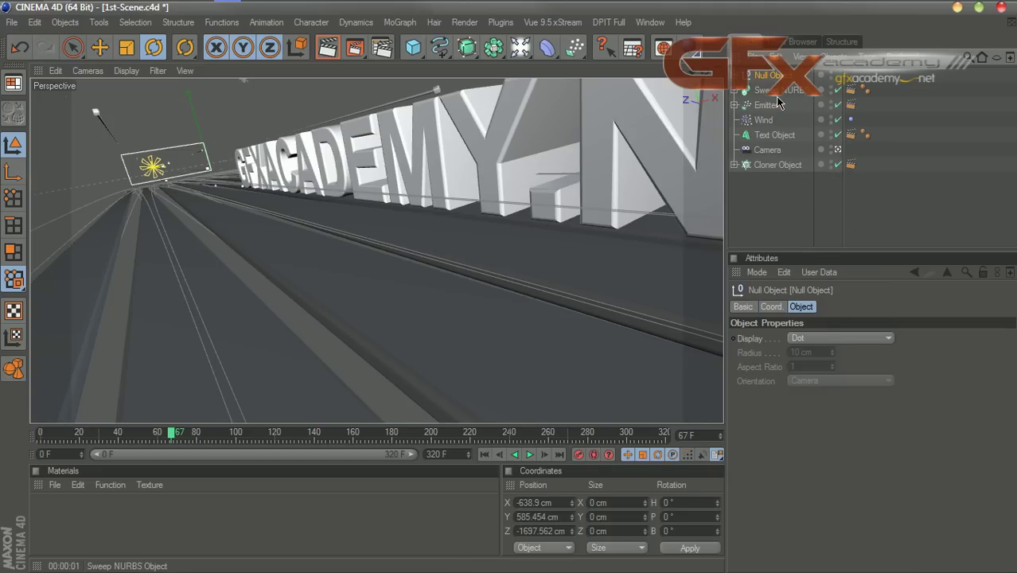
{"action": "double_click", "coordinate": [771, 75]}
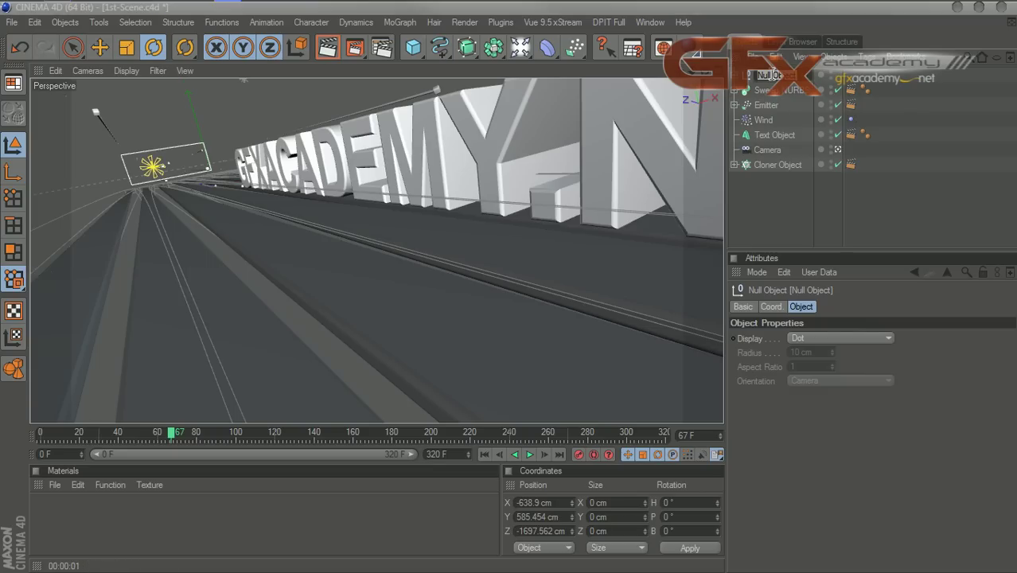
{"action": "type", "text": "3P-Light"}
{"action": "key", "text": "Return"}
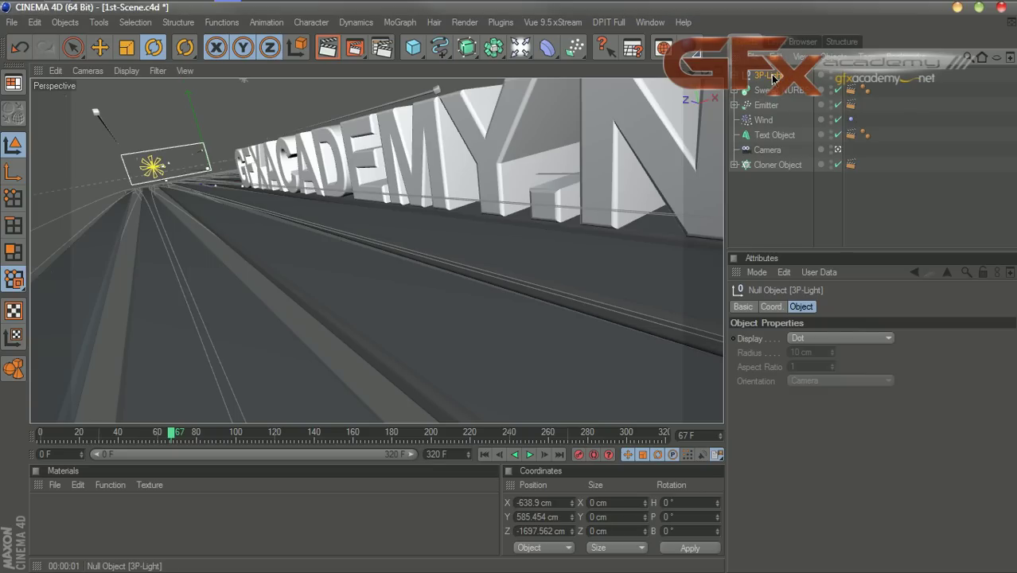
{"action": "left_click", "coordinate": [903, 162]}
{"action": "mouse_move", "coordinate": [501, 6]}
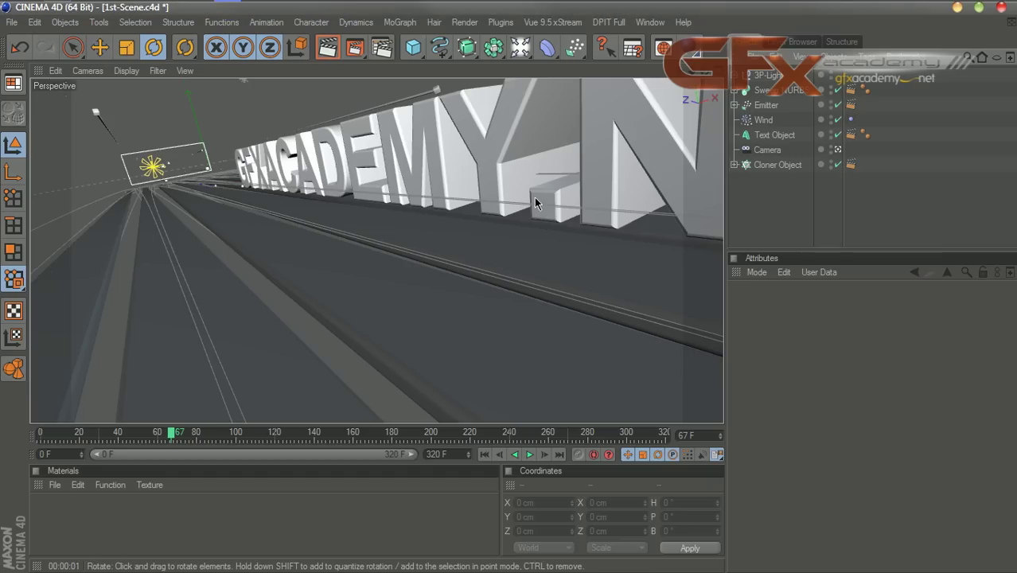
{"action": "left_click", "coordinate": [520, 47]}
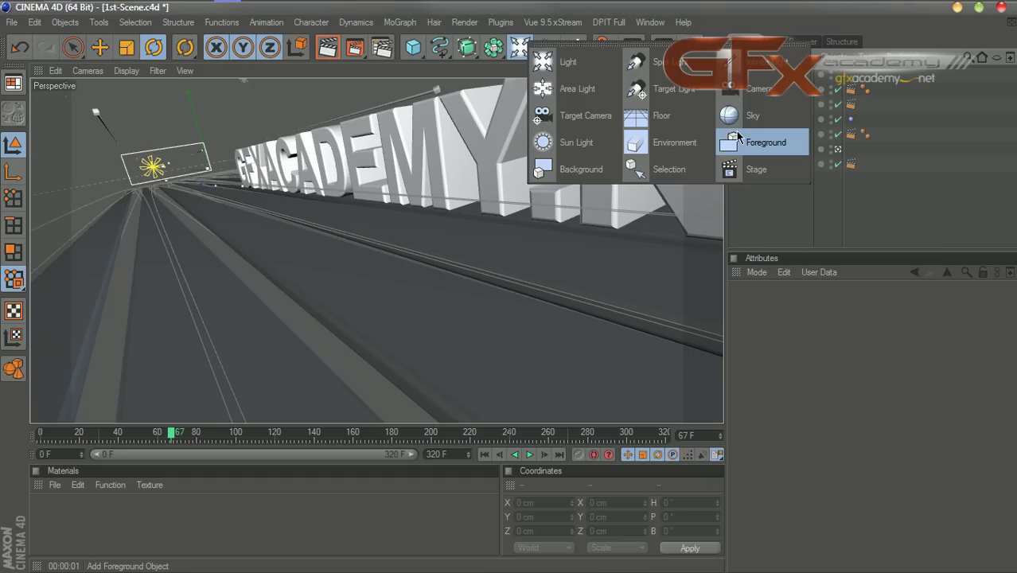
Enable Global Illumination in the render settings and render the frame, first in the viewport and then in the Picture Viewer.
{"action": "left_click", "coordinate": [381, 47]}
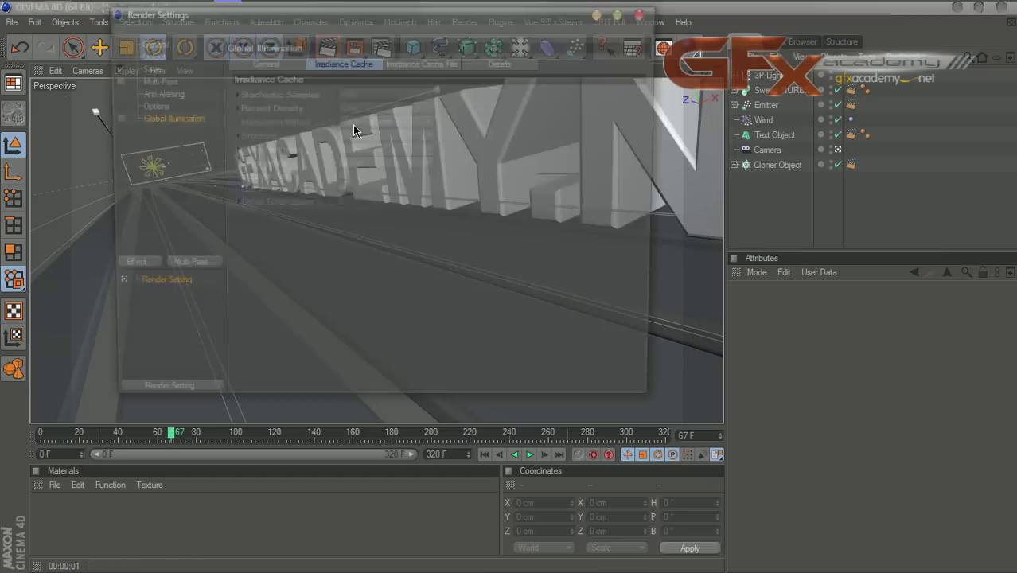
{"action": "left_click", "coordinate": [110, 118]}
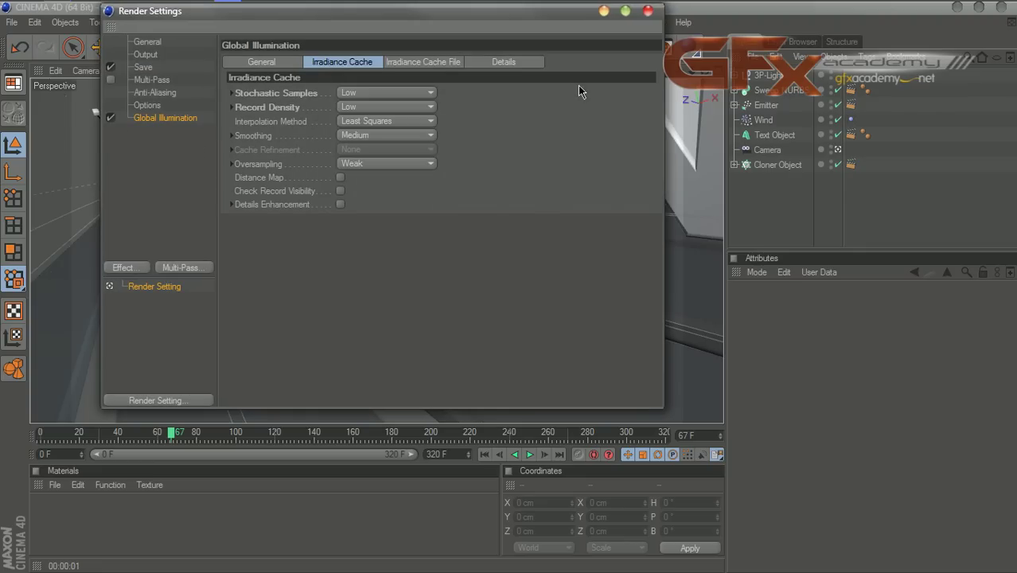
{"action": "left_click", "coordinate": [648, 11]}
{"action": "key", "text": "ctrl+r"}
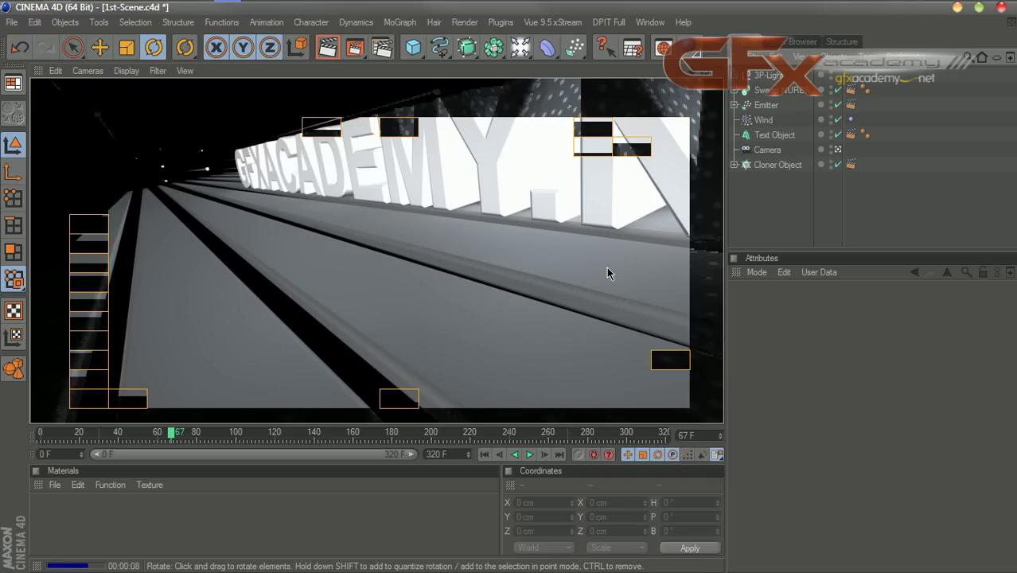
{"action": "left_click", "coordinate": [355, 47]}
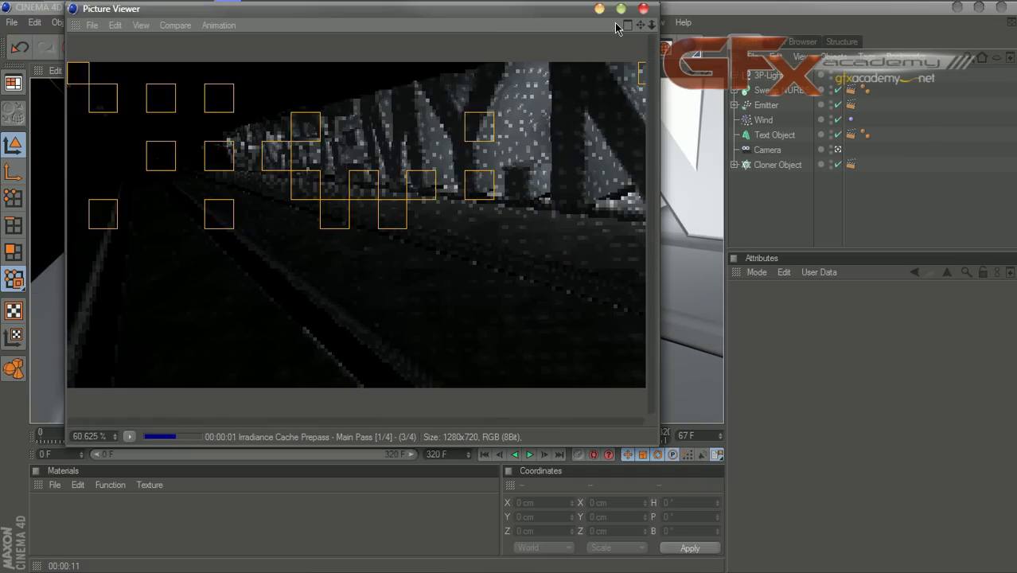
Enlarge the Picture Viewer, show its render history and inspect the Global Illumination render at 100% zoom.
{"action": "left_click", "coordinate": [621, 9]}
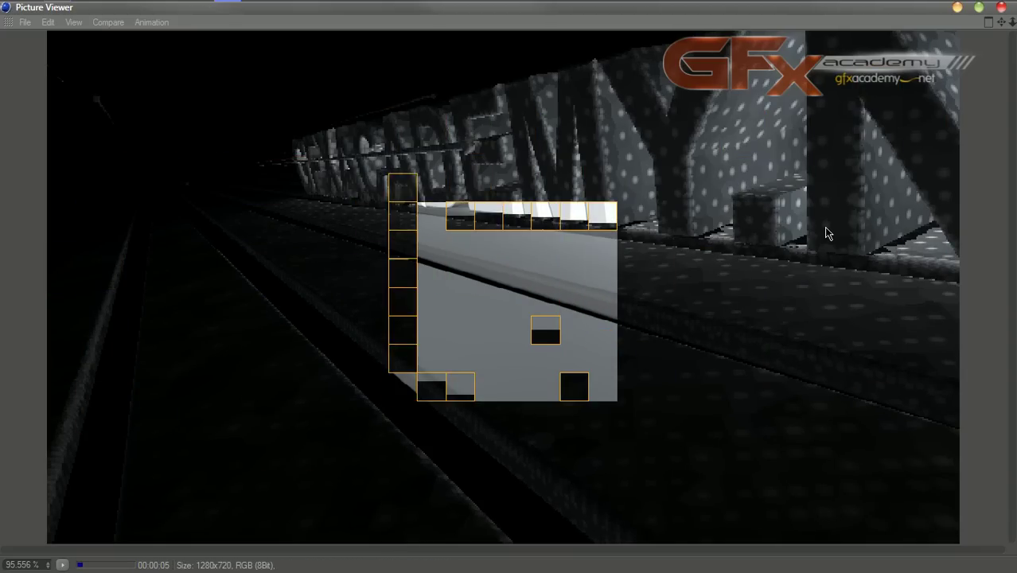
{"action": "left_click", "coordinate": [988, 22]}
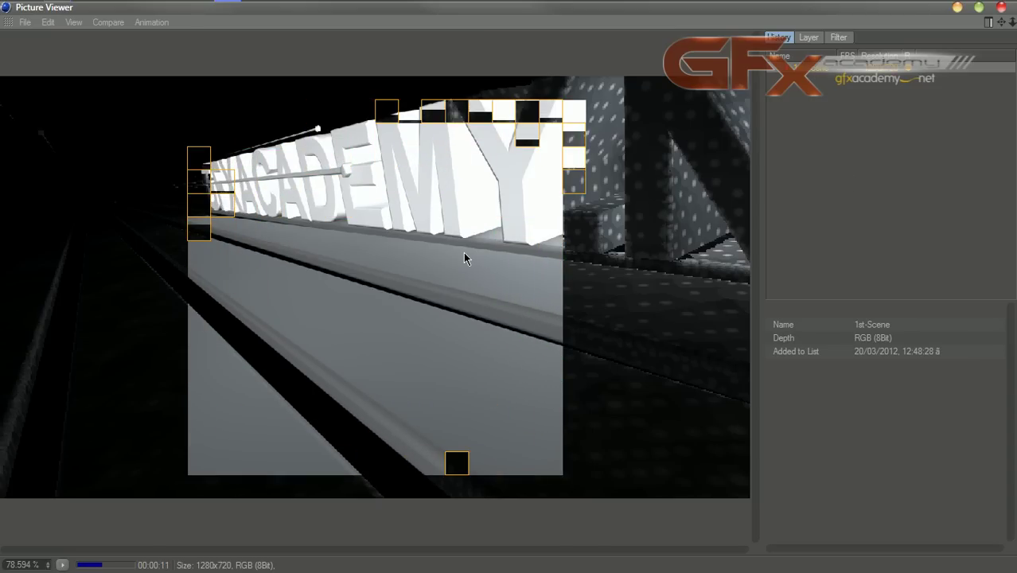
{"action": "scroll", "coordinate": [462, 252], "scroll_direction": "up", "scroll_amount": 2}
{"action": "scroll", "coordinate": [463, 253], "scroll_direction": "down", "scroll_amount": 1}
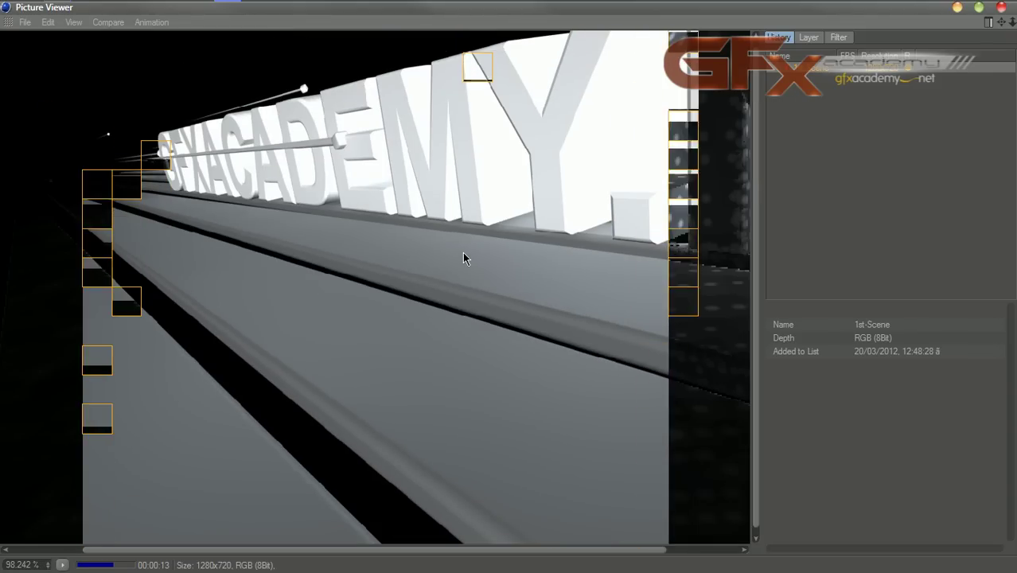
{"action": "left_click", "coordinate": [47, 565]}
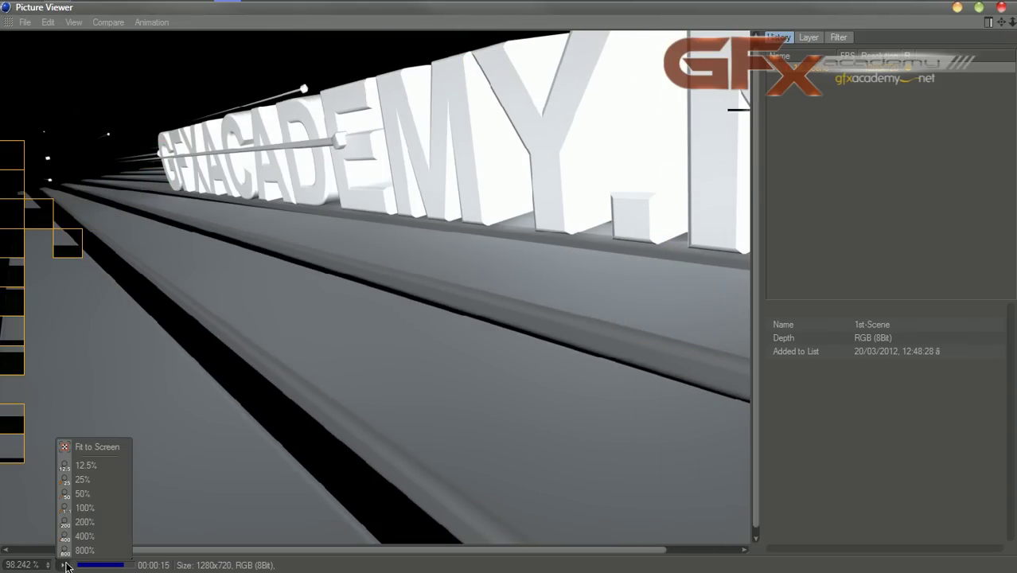
{"action": "left_click", "coordinate": [85, 508]}
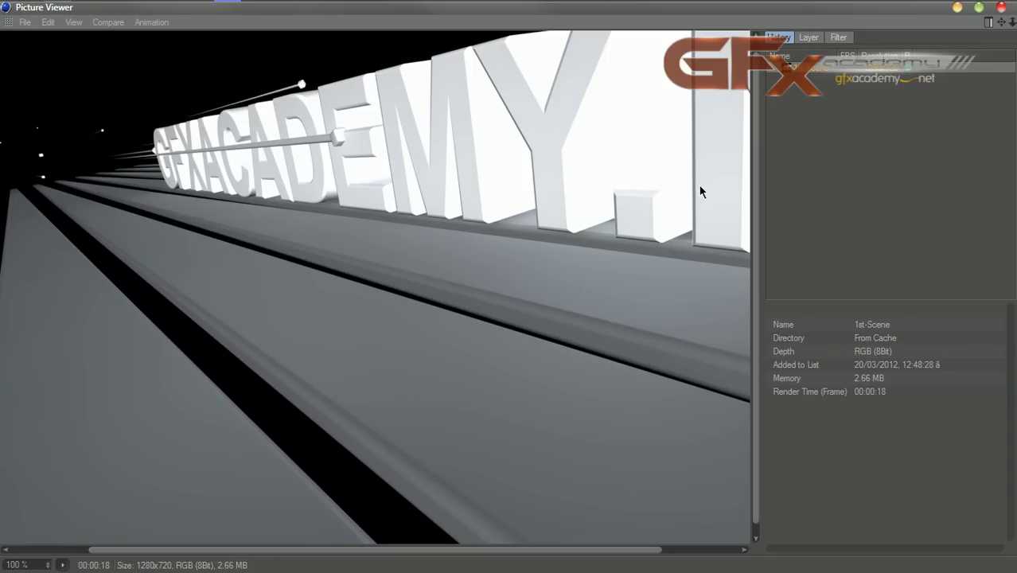
{"action": "left_click", "coordinate": [1002, 8]}
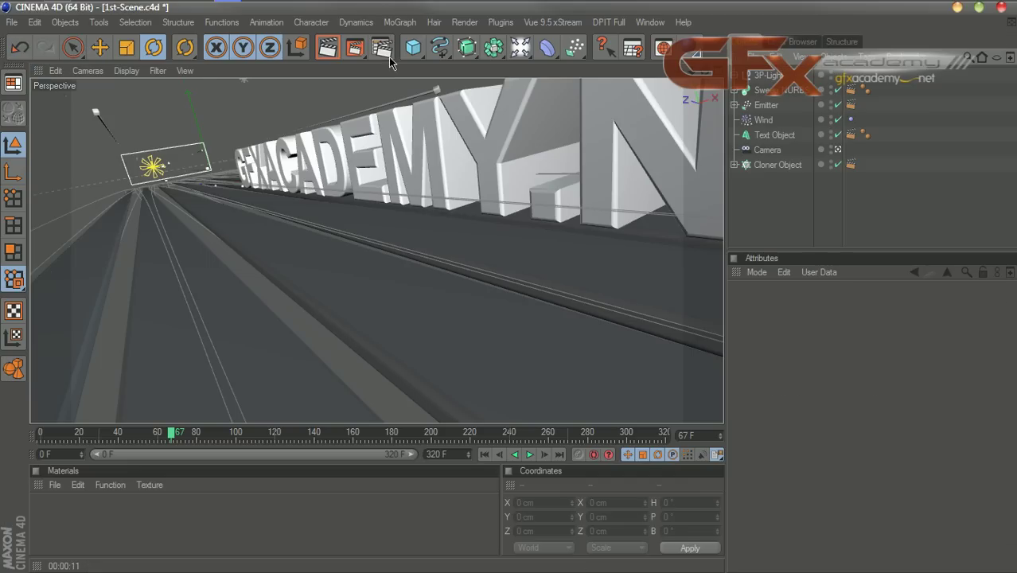
Disable Global Illumination in the render settings and render the frame in the Picture Viewer for comparison.
{"action": "key", "text": "ctrl+b"}
{"action": "left_click", "coordinate": [112, 118]}
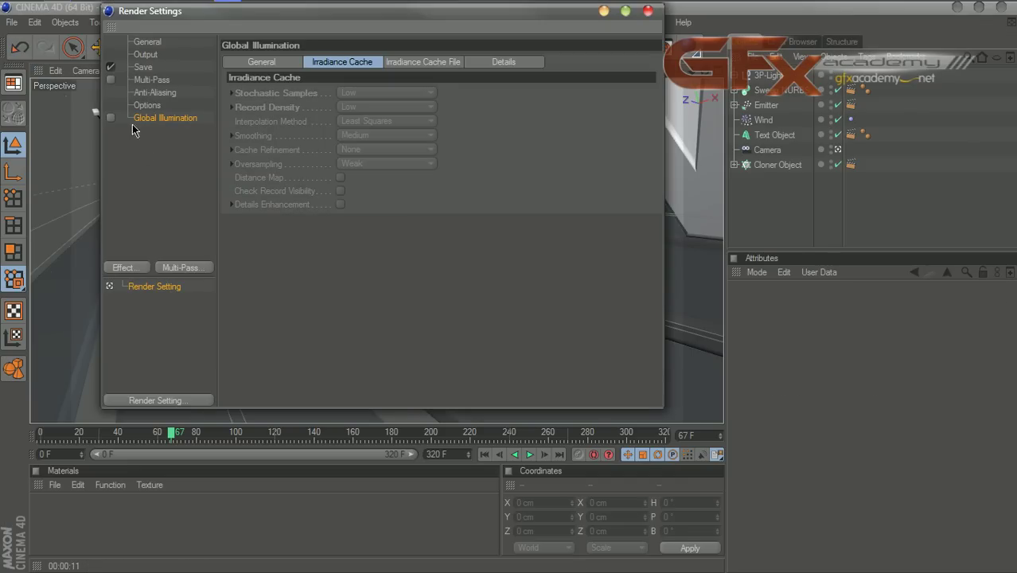
{"action": "left_click", "coordinate": [649, 12]}
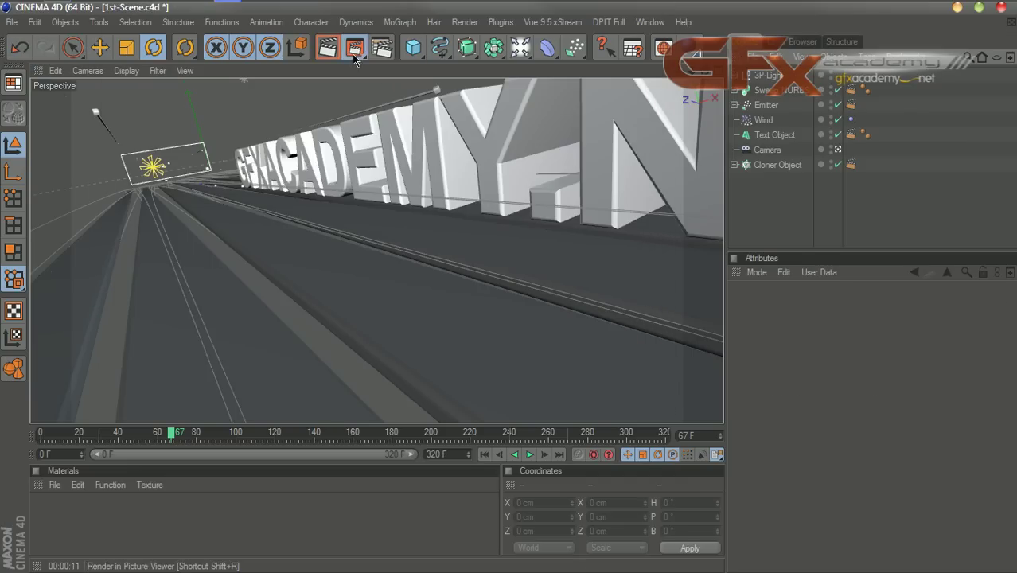
{"action": "left_click", "coordinate": [358, 46]}
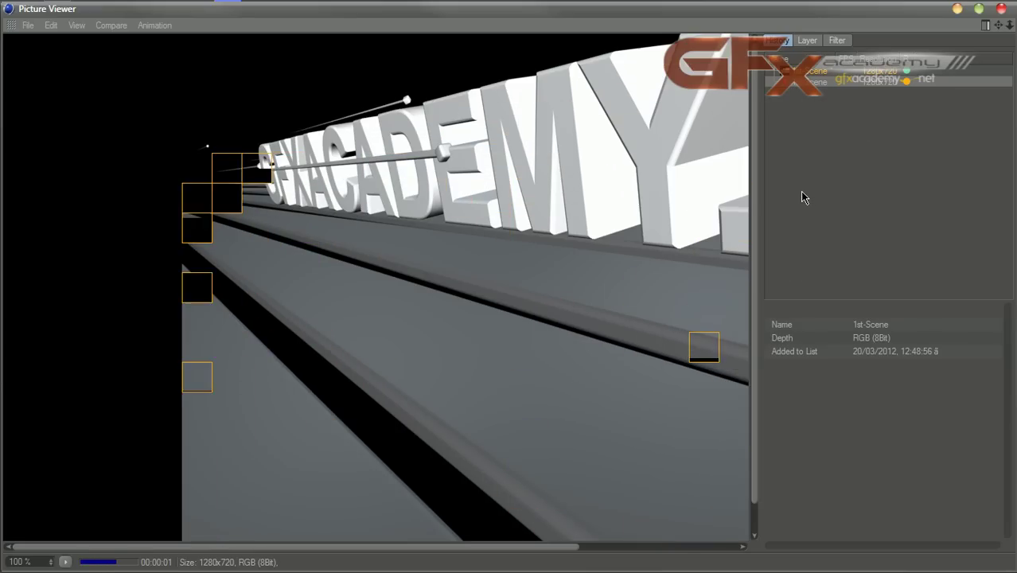
Compare the renders with and without Global Illumination by alternating between them in the Picture Viewer history.
{"action": "left_click", "coordinate": [819, 72]}
{"action": "left_click", "coordinate": [819, 85]}
{"action": "left_click", "coordinate": [818, 73]}
{"action": "left_click", "coordinate": [819, 85]}
{"action": "left_click", "coordinate": [816, 74]}
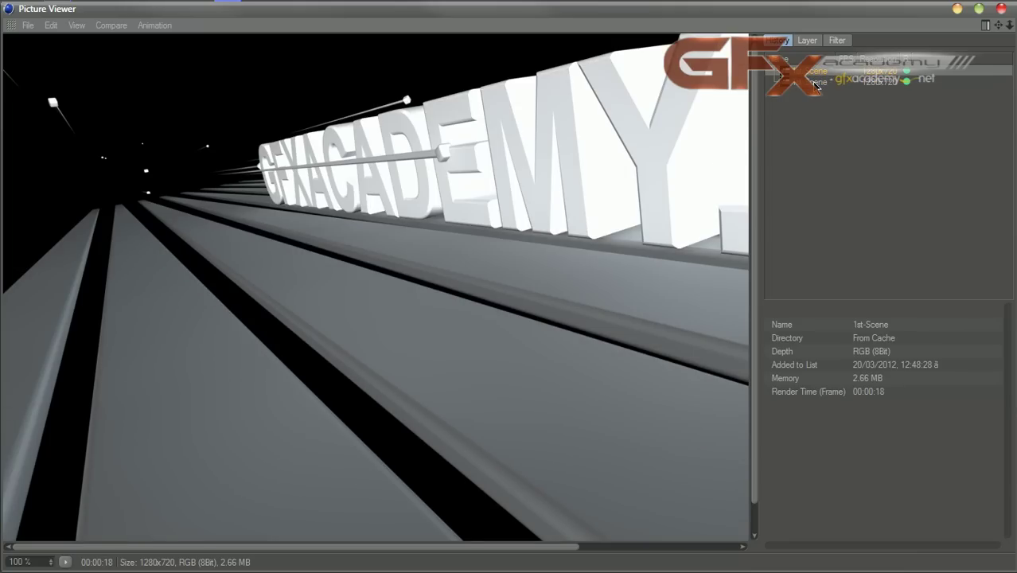
{"action": "left_click", "coordinate": [816, 85]}
{"action": "left_click", "coordinate": [816, 73]}
{"action": "left_click", "coordinate": [816, 85]}
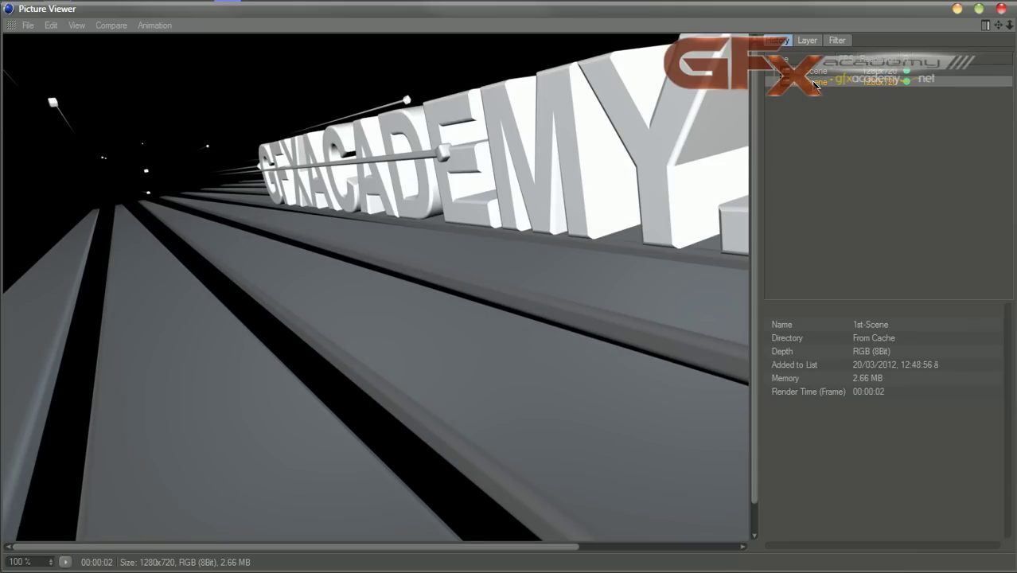
{"action": "left_click", "coordinate": [1001, 9]}
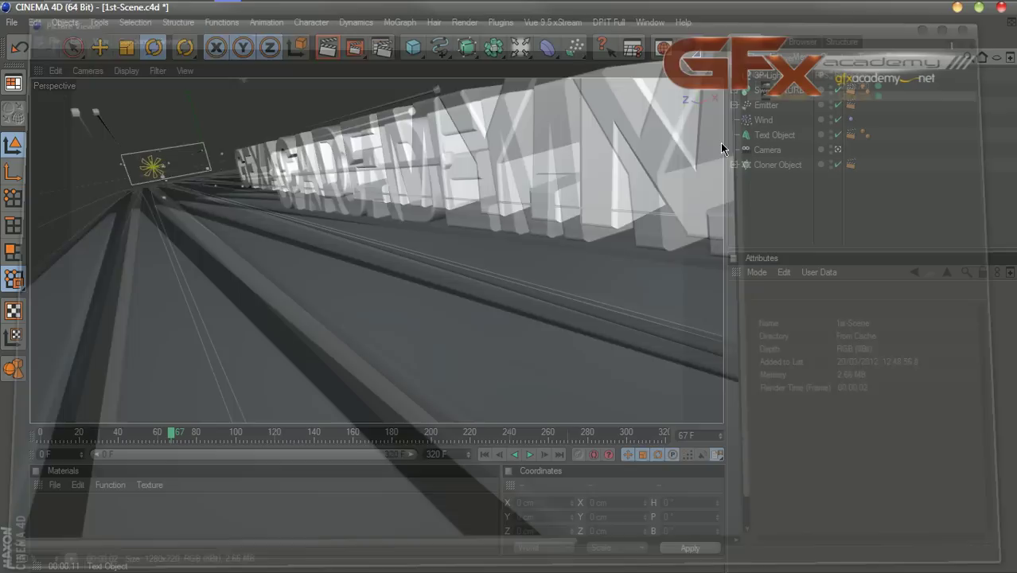
Re-enable Global Illumination with GI Mode IR + QMC (Still Image) and Primary Intensity 50%, and render the frame in the Picture Viewer.
{"action": "left_click", "coordinate": [380, 47]}
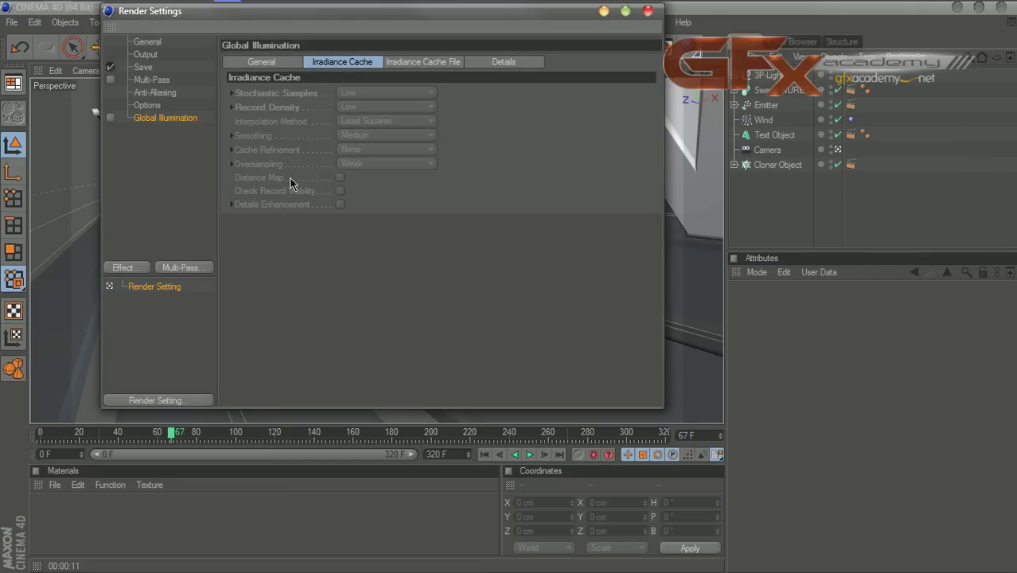
{"action": "left_click", "coordinate": [111, 117]}
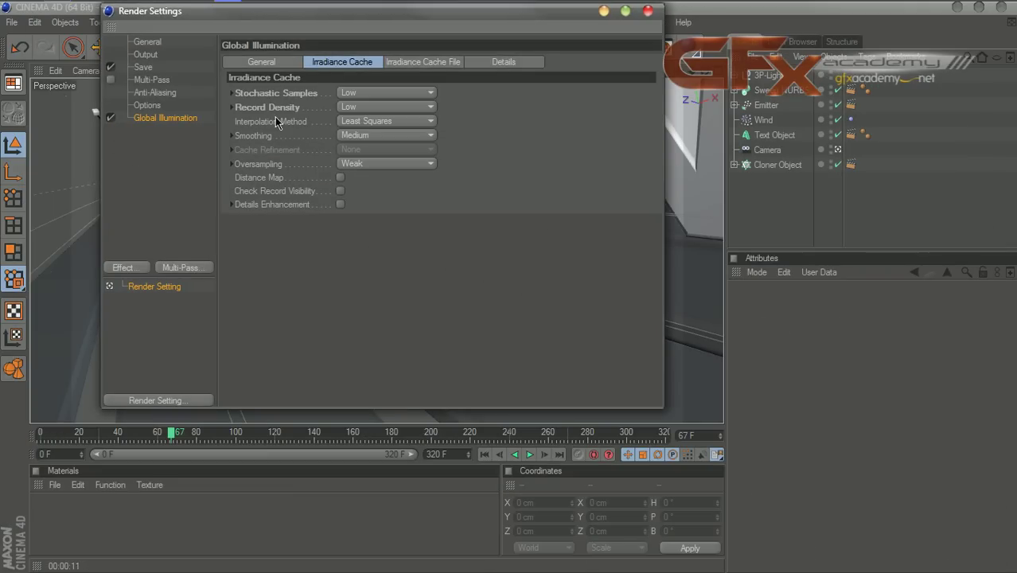
{"action": "left_click", "coordinate": [262, 62]}
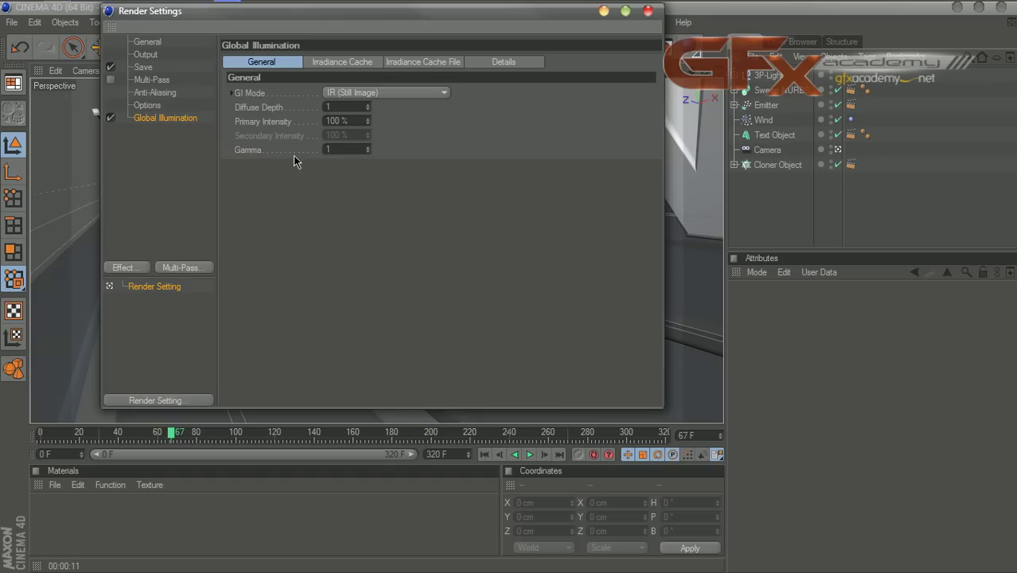
{"action": "left_click", "coordinate": [354, 93]}
{"action": "left_click", "coordinate": [363, 156]}
{"action": "double_click", "coordinate": [350, 121]}
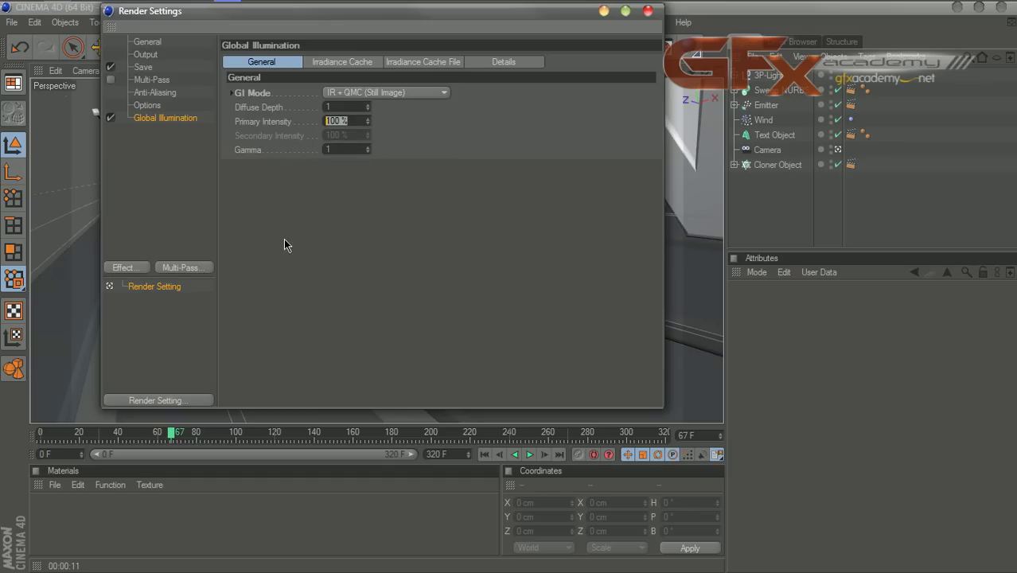
{"action": "type", "text": "50"}
{"action": "left_click", "coordinate": [330, 149]}
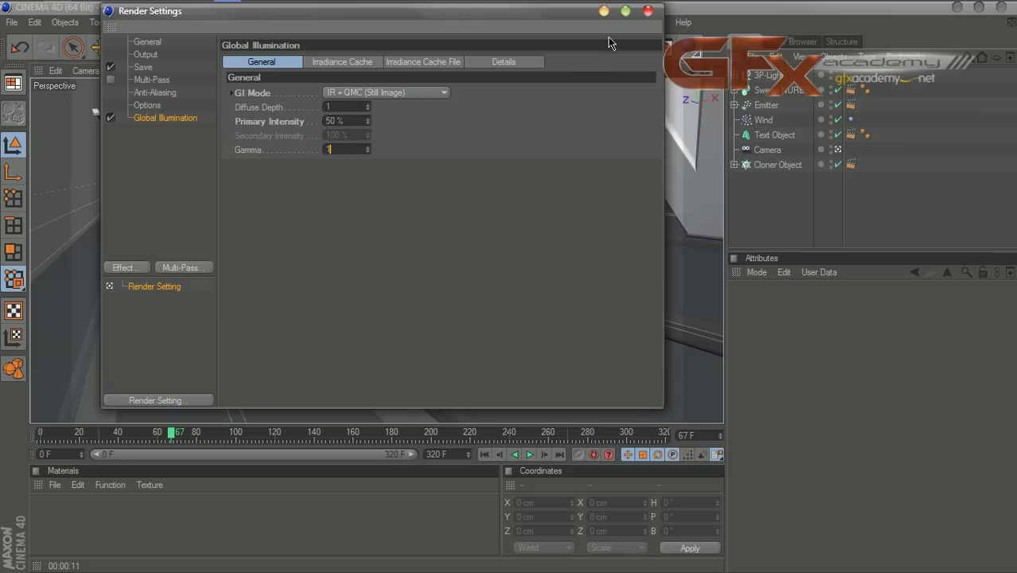
{"action": "left_click", "coordinate": [648, 11]}
{"action": "left_click", "coordinate": [356, 50]}
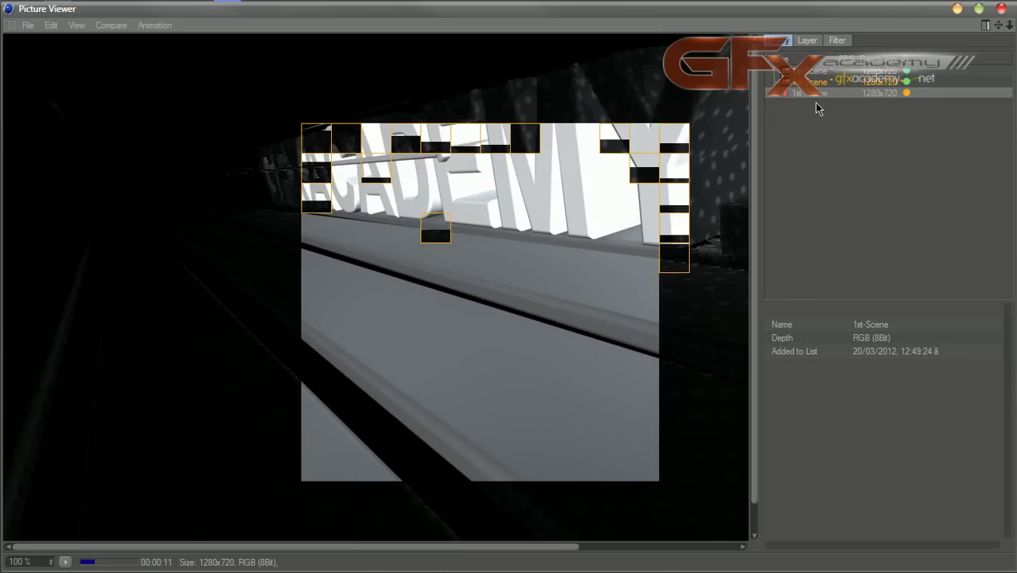
Compare the newest Global Illumination render with the earlier renders in the Picture Viewer history.
{"action": "left_click", "coordinate": [810, 73]}
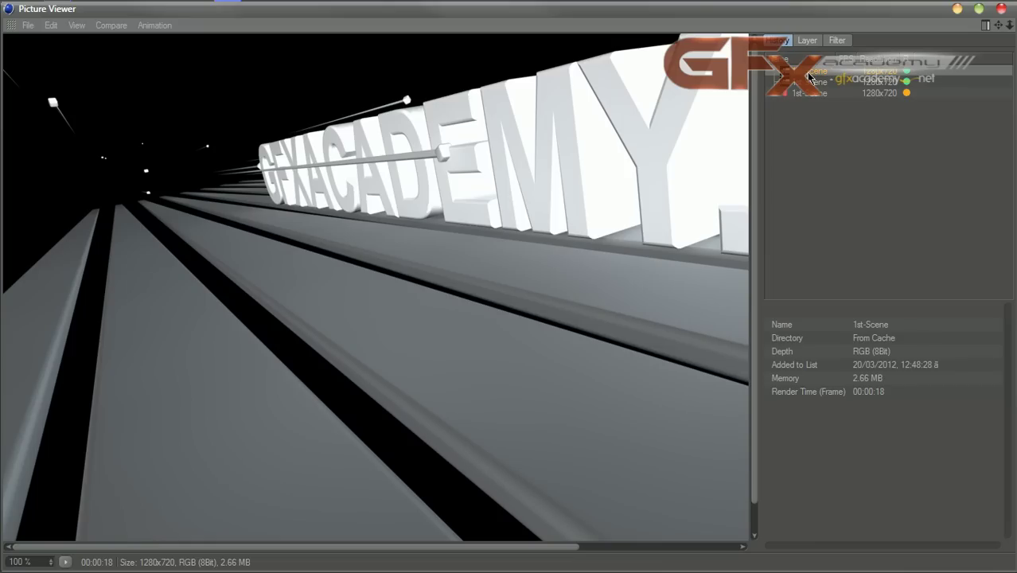
{"action": "left_click", "coordinate": [809, 95]}
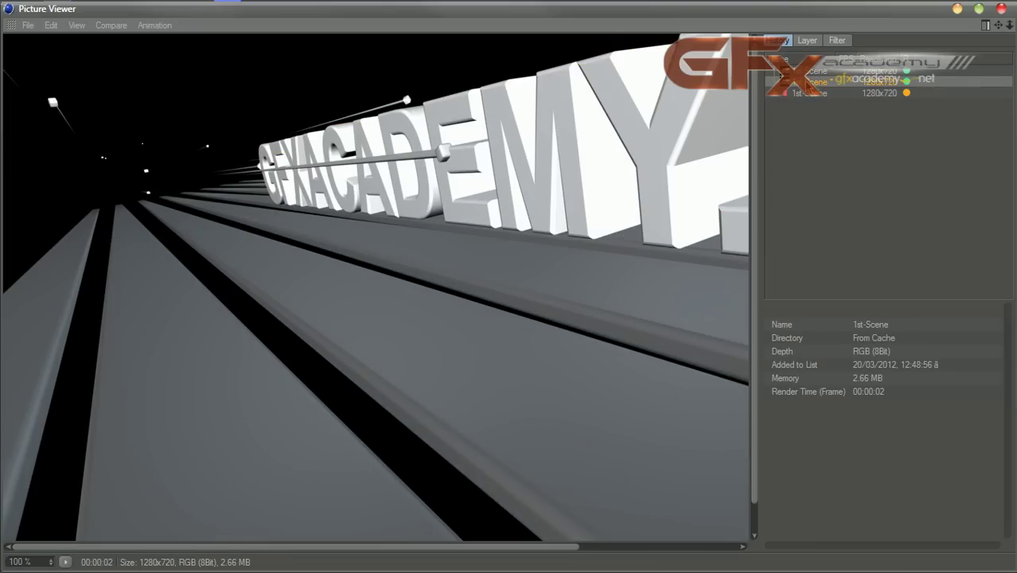
{"action": "left_click", "coordinate": [810, 73]}
{"action": "left_click", "coordinate": [809, 94]}
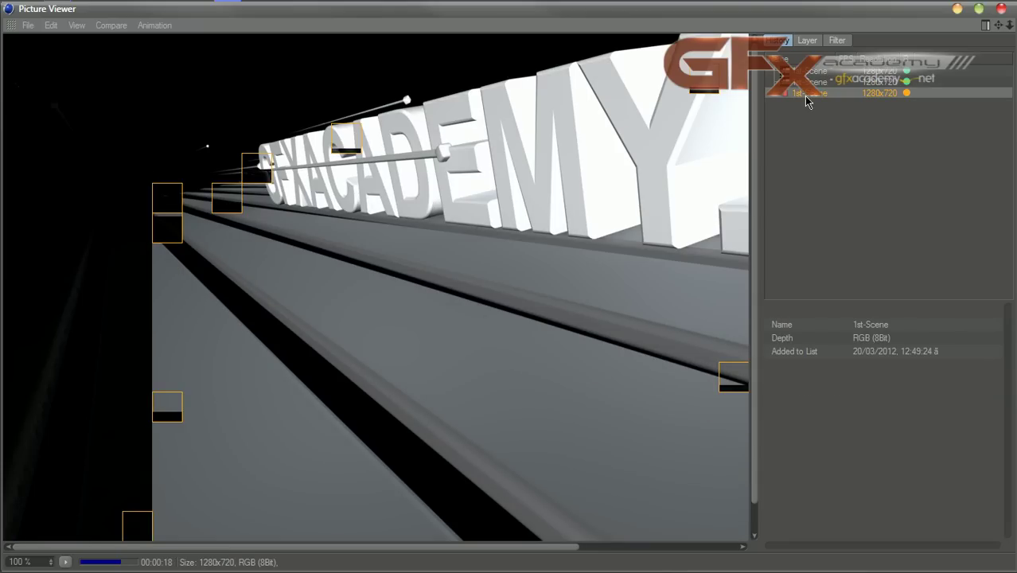
{"action": "left_click", "coordinate": [810, 73]}
{"action": "left_click", "coordinate": [809, 95]}
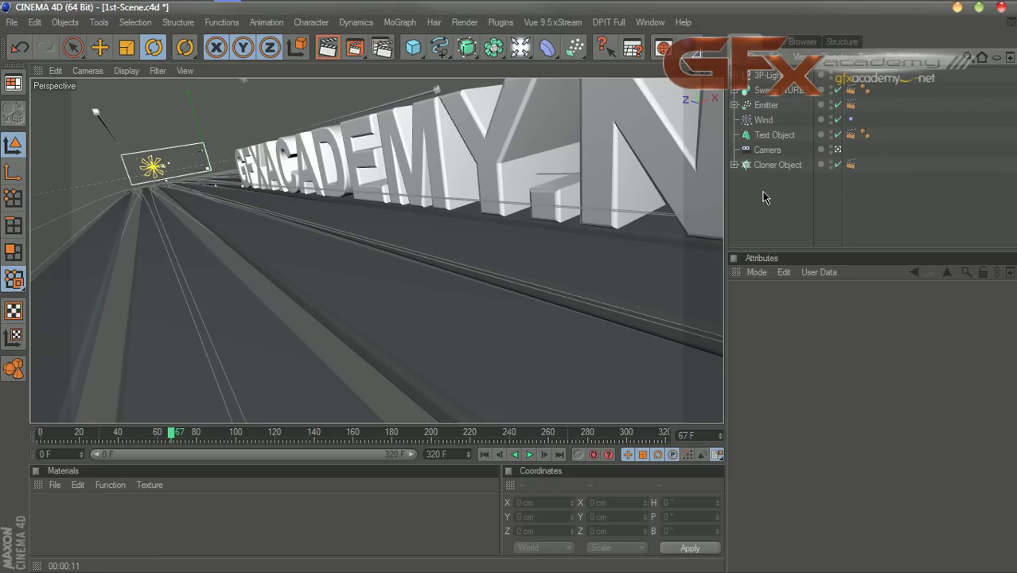
Set the shadow type of BackLight and BackLight.1 to Shadow Maps (Soft) and render a viewport preview.
{"action": "left_click", "coordinate": [735, 75]}
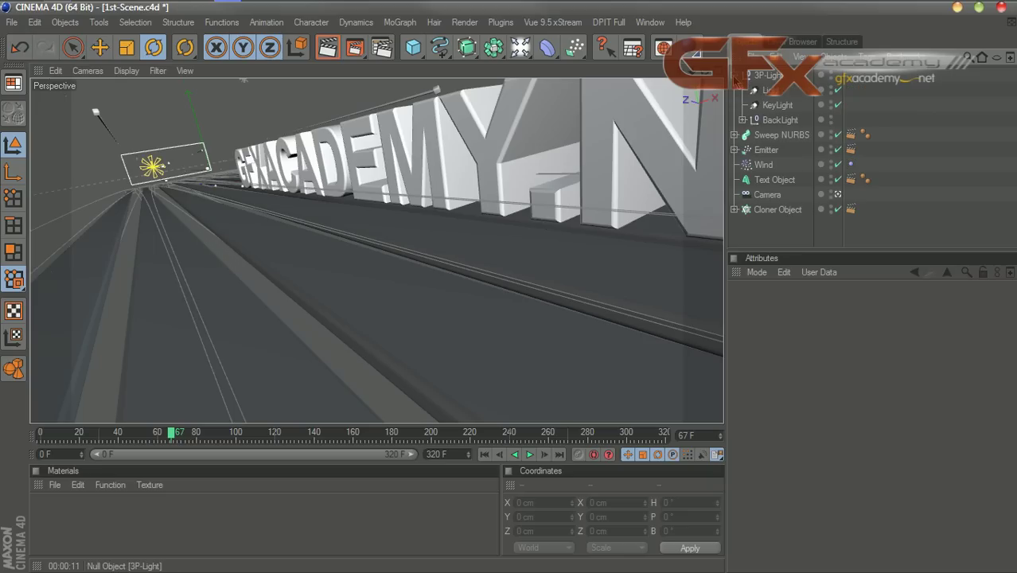
{"action": "left_click", "coordinate": [743, 120]}
{"action": "left_click_drag", "start_coordinate": [815, 154], "coordinate": [779, 131]}
{"action": "left_click", "coordinate": [820, 498]}
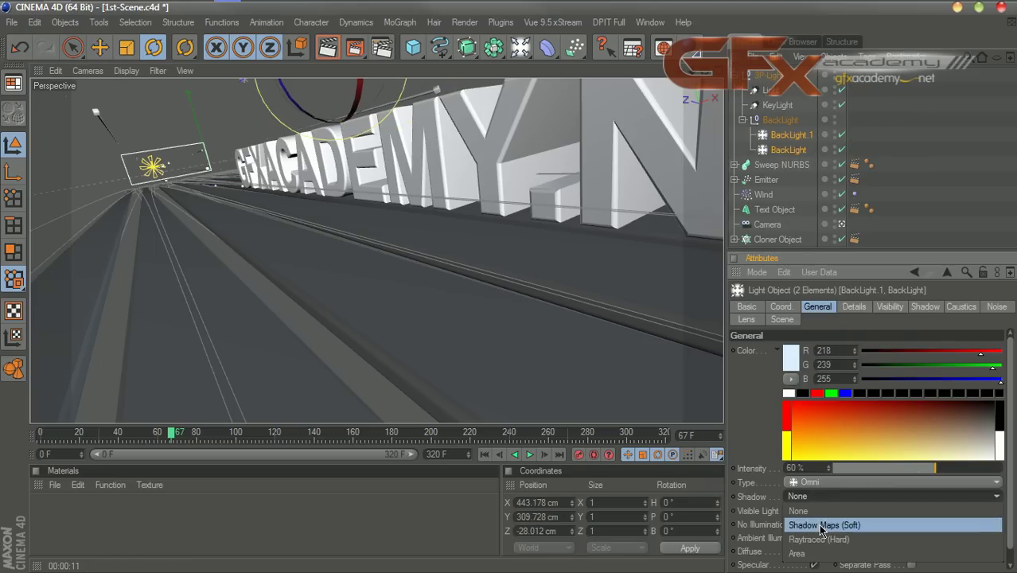
{"action": "left_click", "coordinate": [824, 525]}
{"action": "left_click", "coordinate": [324, 60]}
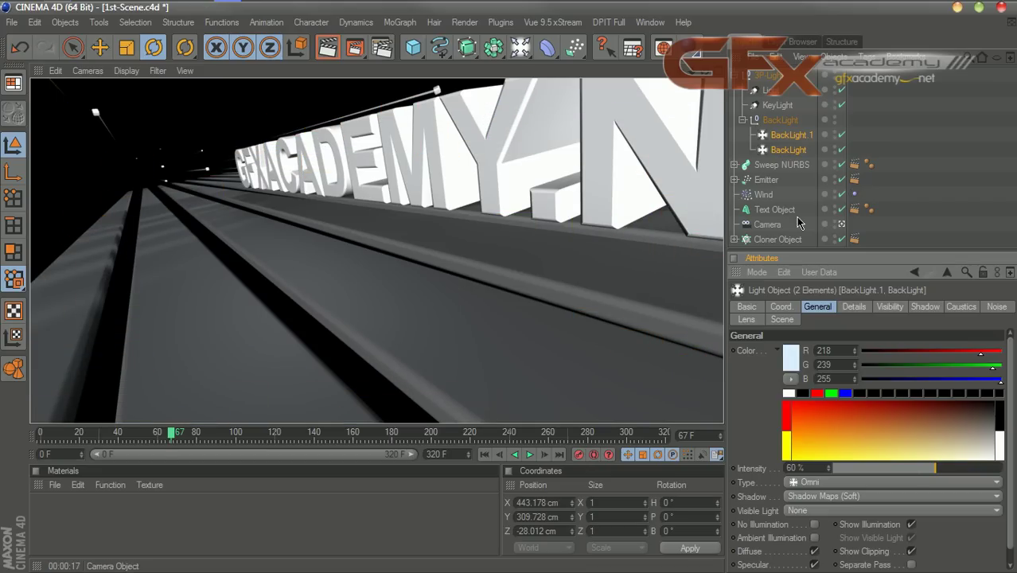
Set the shadow type of both back lights back to None and clear the selection.
{"action": "left_click", "coordinate": [825, 496]}
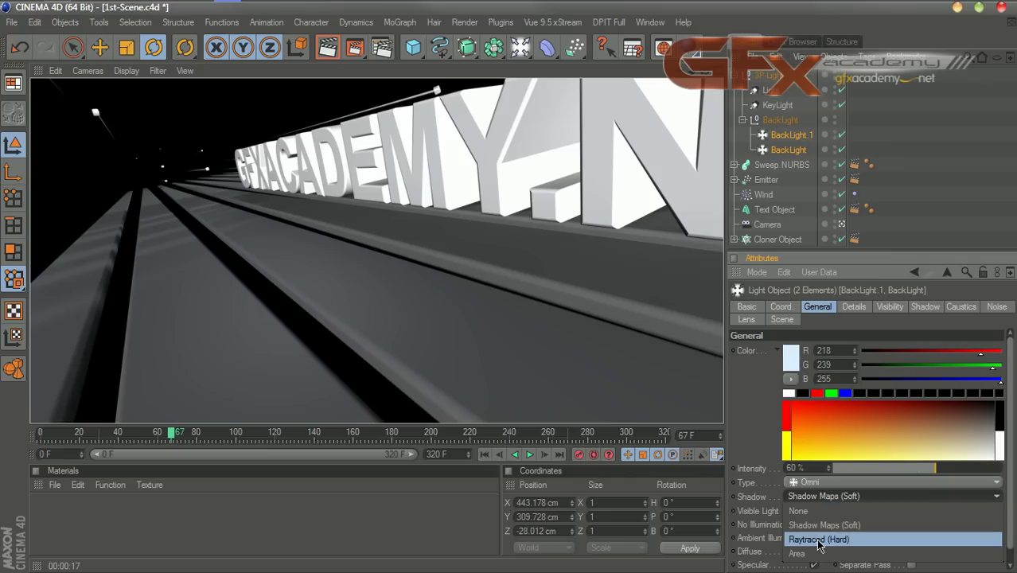
{"action": "left_click", "coordinate": [824, 511]}
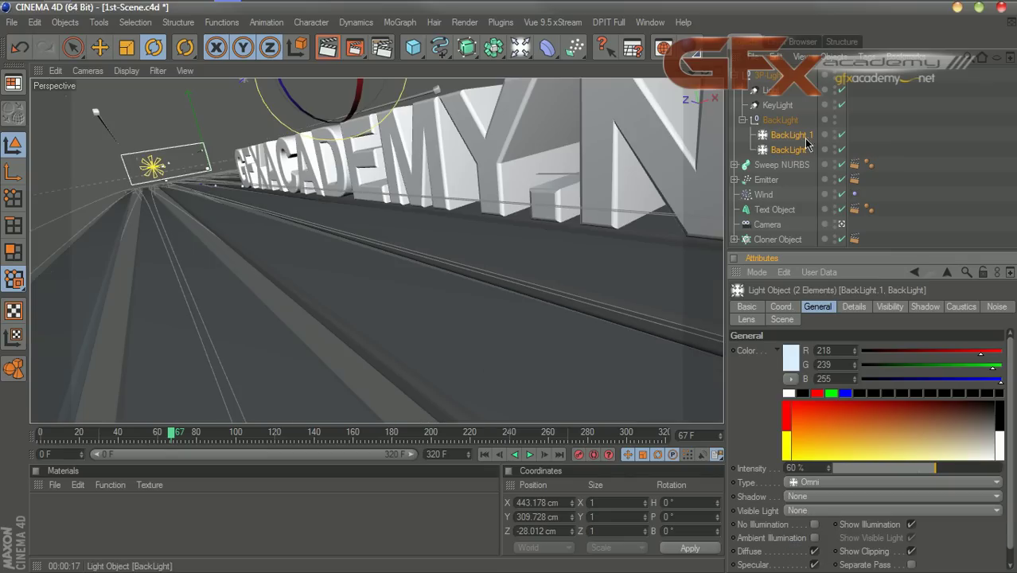
{"action": "left_click", "coordinate": [797, 95]}
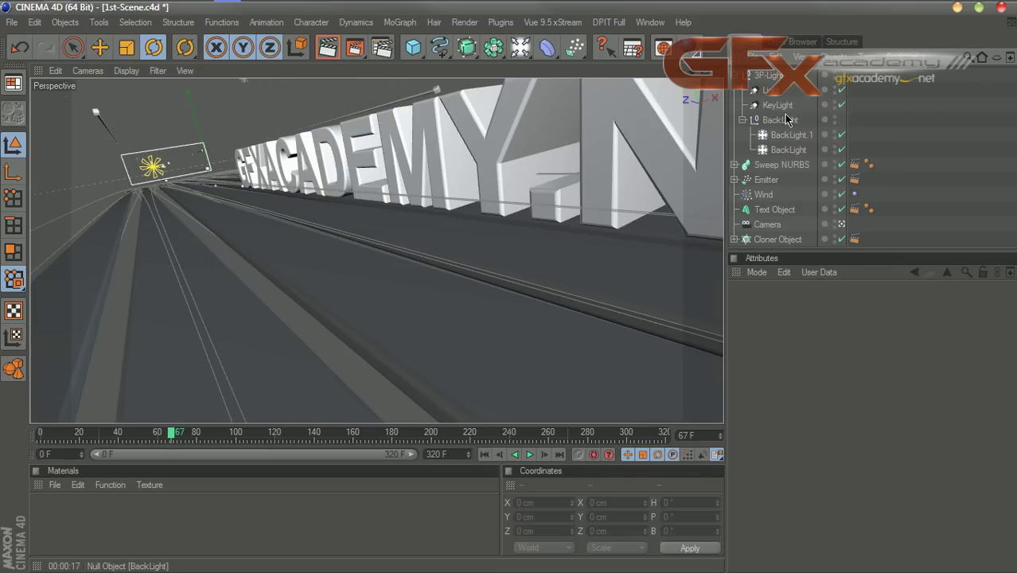
Set KeyLight's shadow type to Shadow Maps (Soft), render a viewport preview, and collapse the 3P-Light group.
{"action": "left_click", "coordinate": [779, 105]}
{"action": "left_click", "coordinate": [836, 495]}
{"action": "left_click", "coordinate": [832, 523]}
{"action": "left_click", "coordinate": [324, 51]}
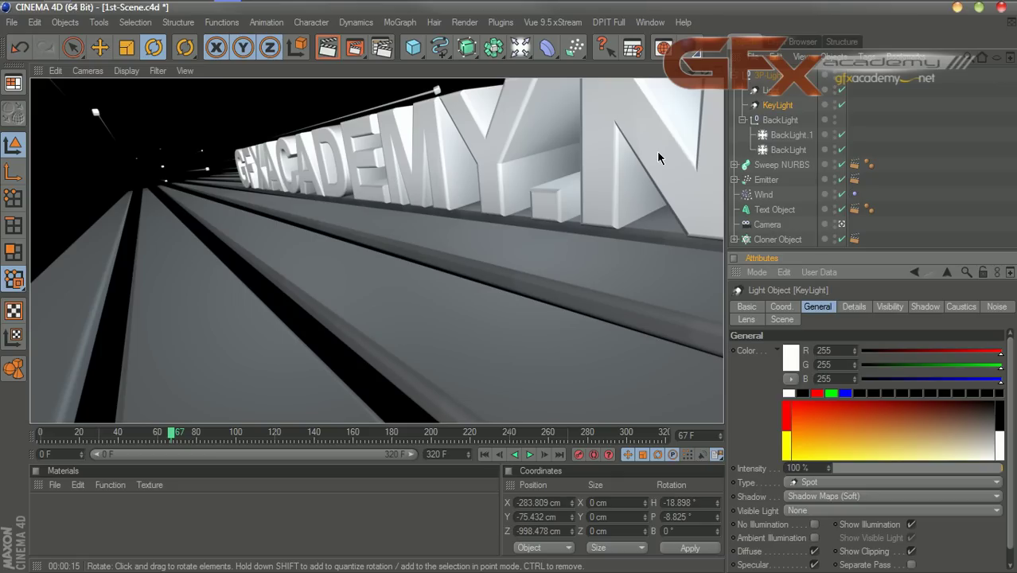
{"action": "left_click", "coordinate": [738, 92]}
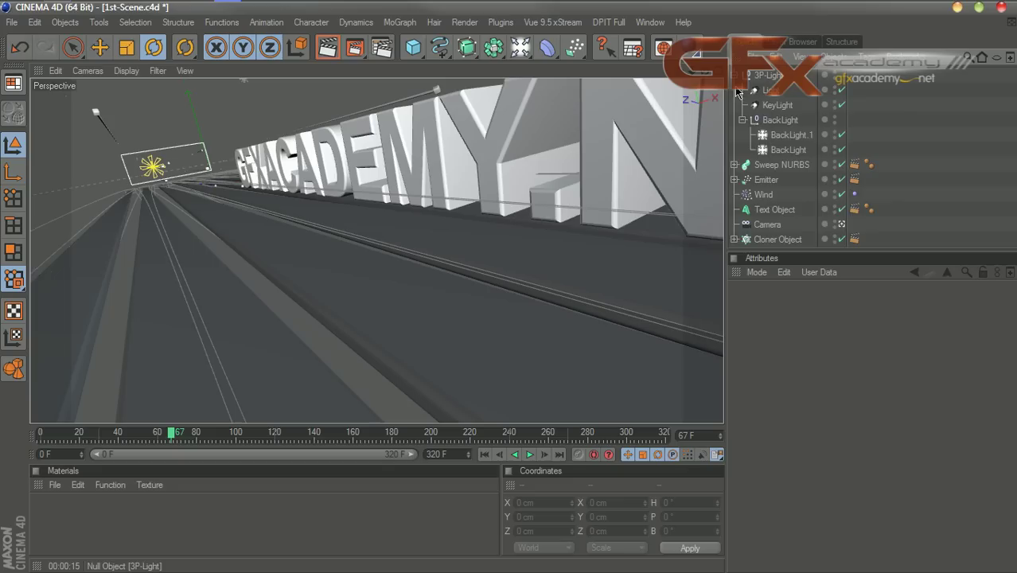
{"action": "left_click", "coordinate": [734, 75]}
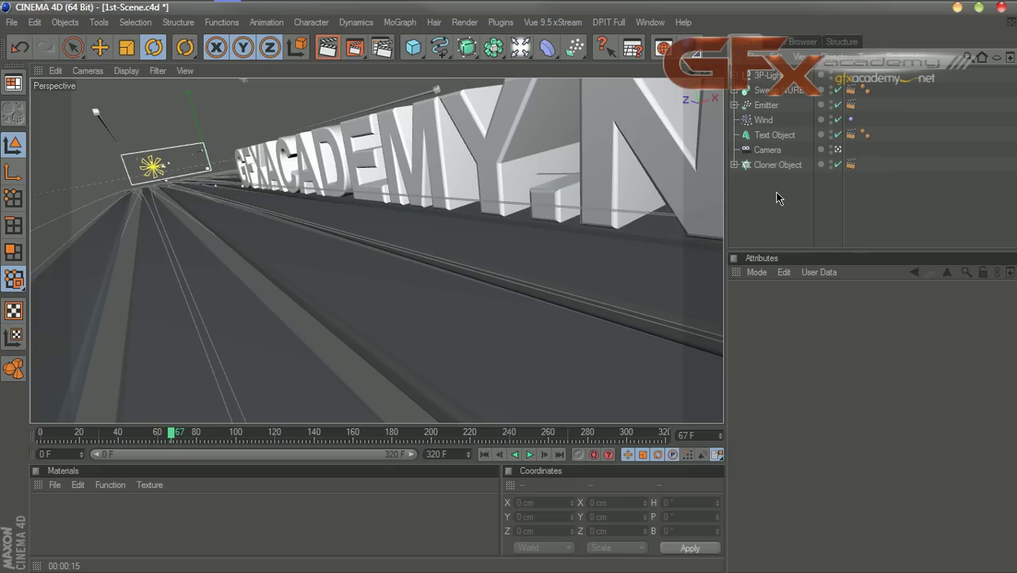